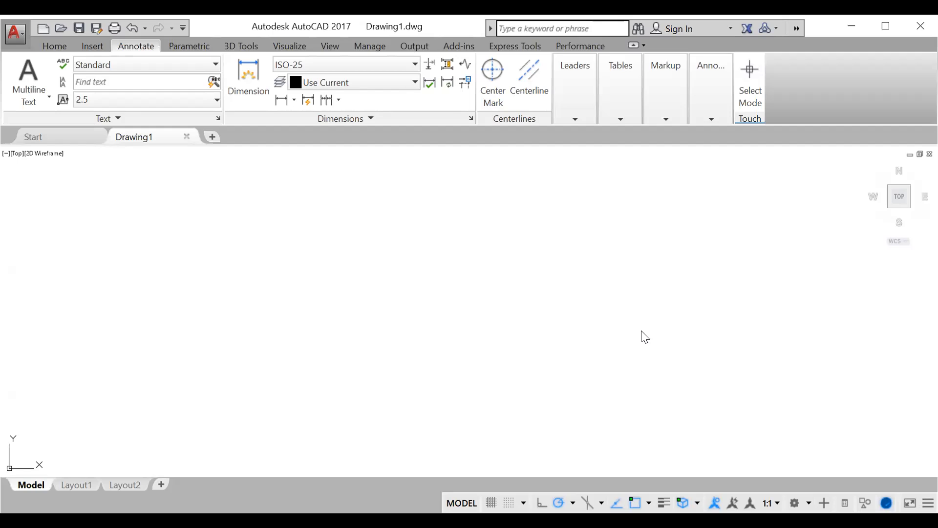
Preview the solid tools of the 3D Modeling workspace and return to the Drafting & Annotation workspace
{"action": "left_click", "coordinate": [54, 49]}
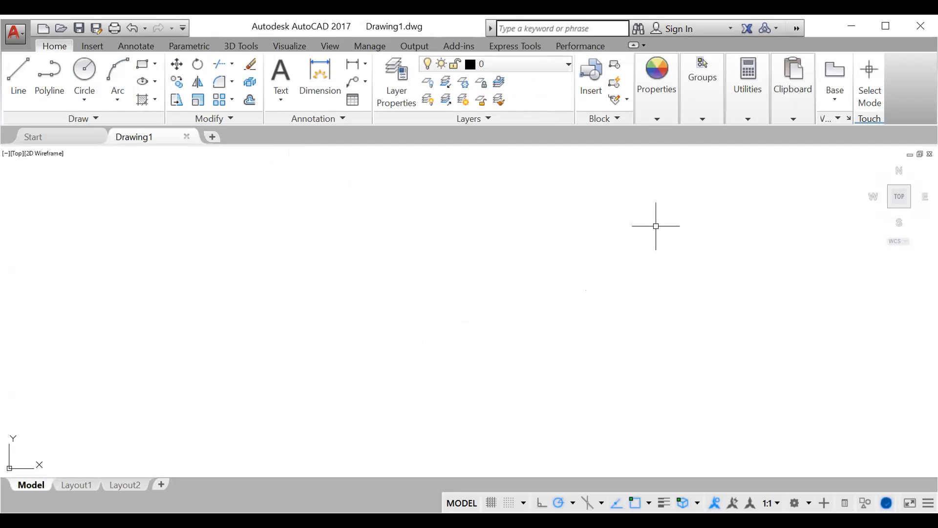
{"action": "left_click", "coordinate": [808, 506]}
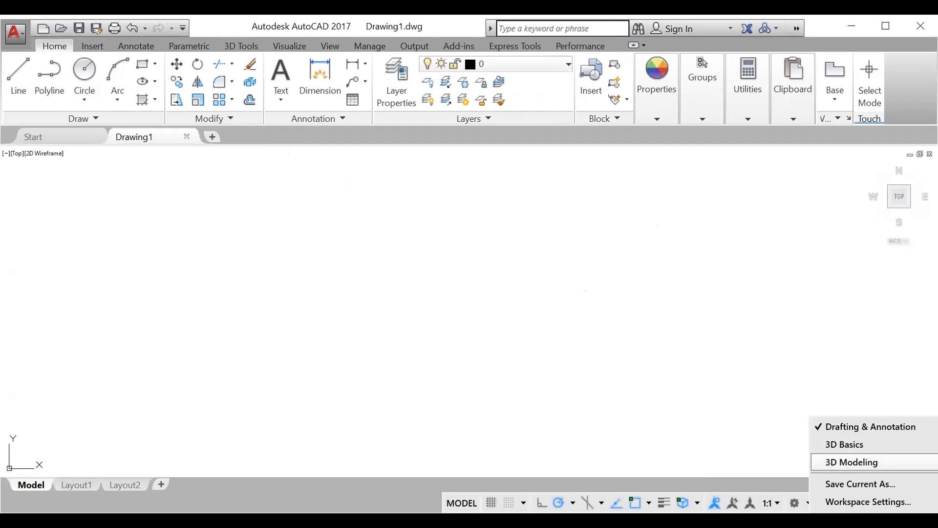
{"action": "left_click", "coordinate": [854, 462]}
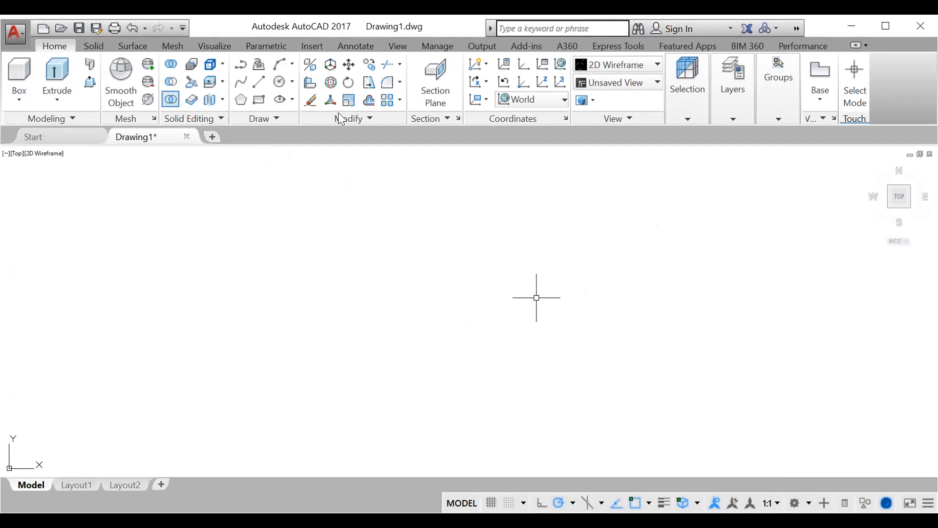
{"action": "left_click", "coordinate": [96, 44]}
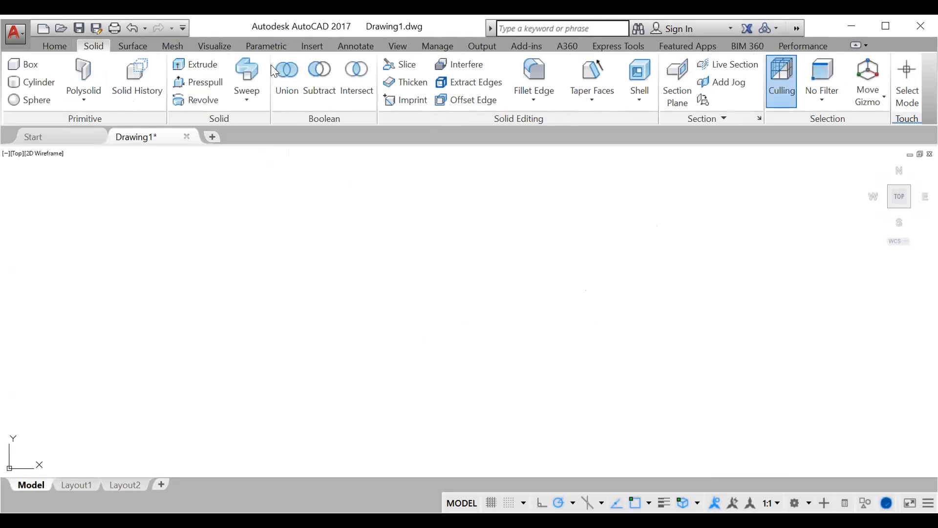
{"action": "left_click", "coordinate": [55, 49]}
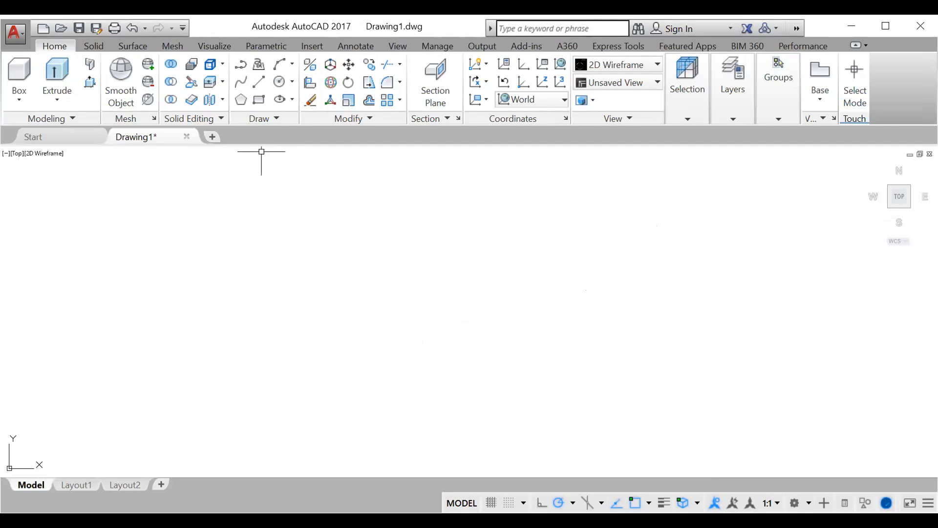
{"action": "left_click", "coordinate": [807, 503]}
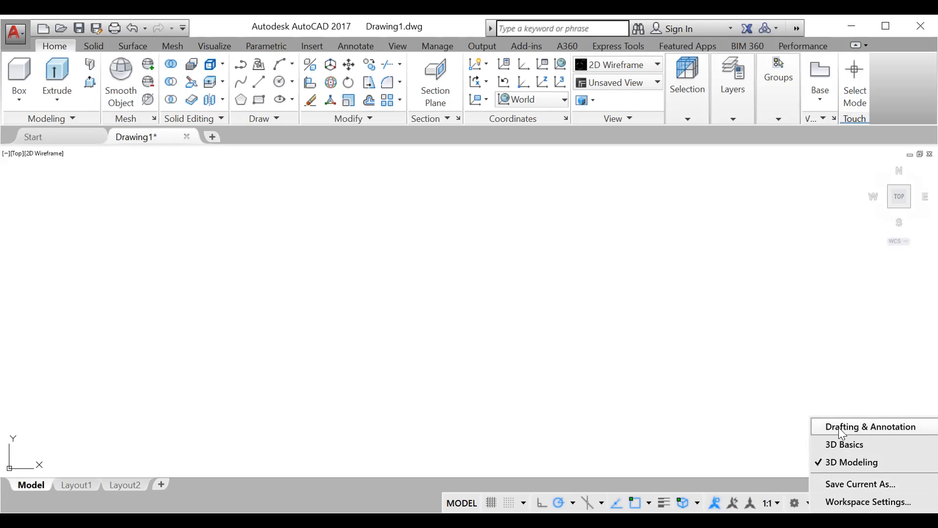
{"action": "left_click", "coordinate": [870, 426]}
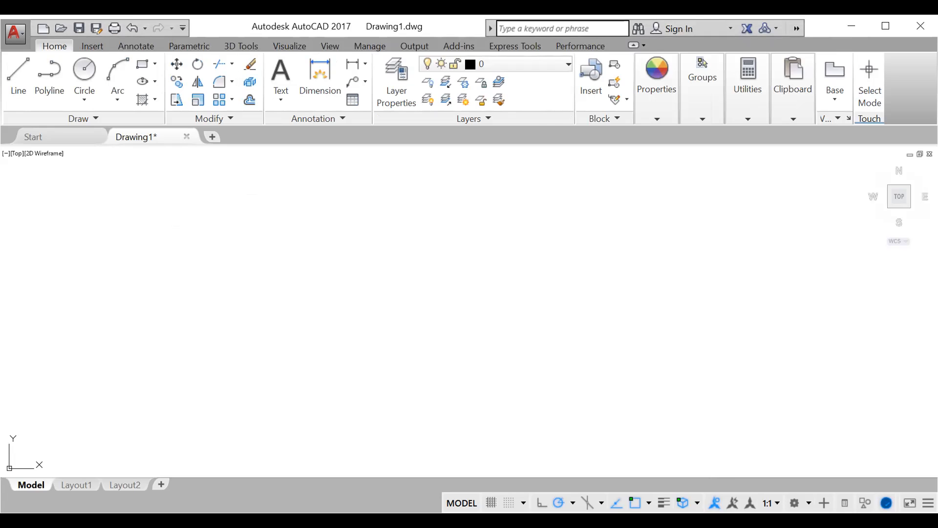
Draw a 48-unit vertical line straight down as the left side of the profile
{"action": "left_click", "coordinate": [23, 84]}
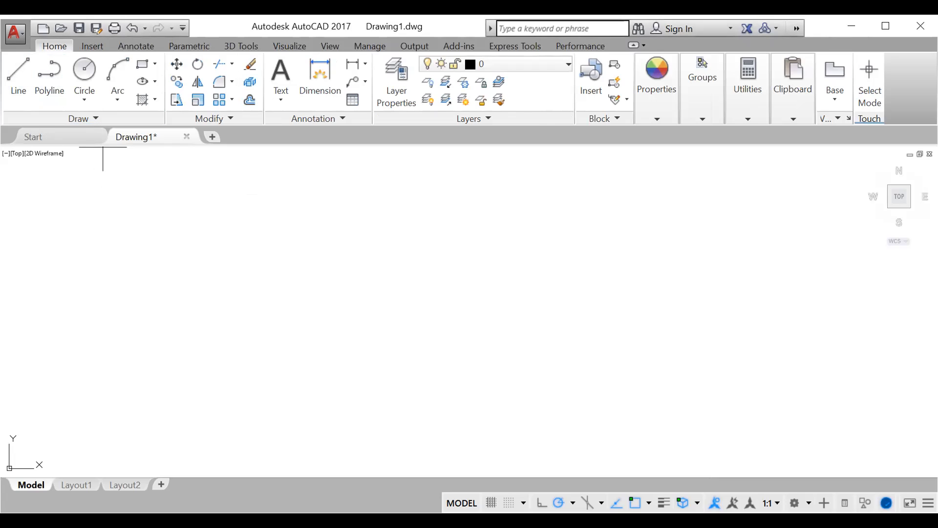
{"action": "left_click", "coordinate": [204, 241]}
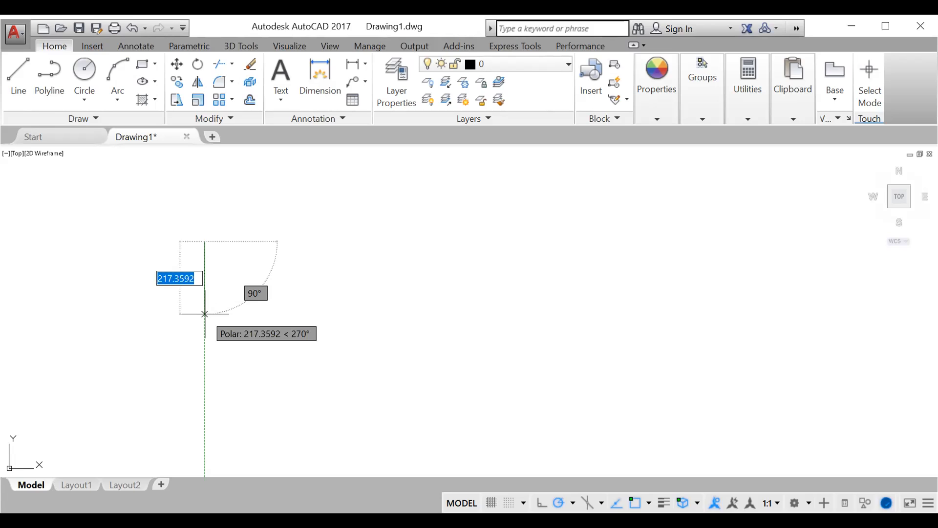
{"action": "type", "text": "4"}
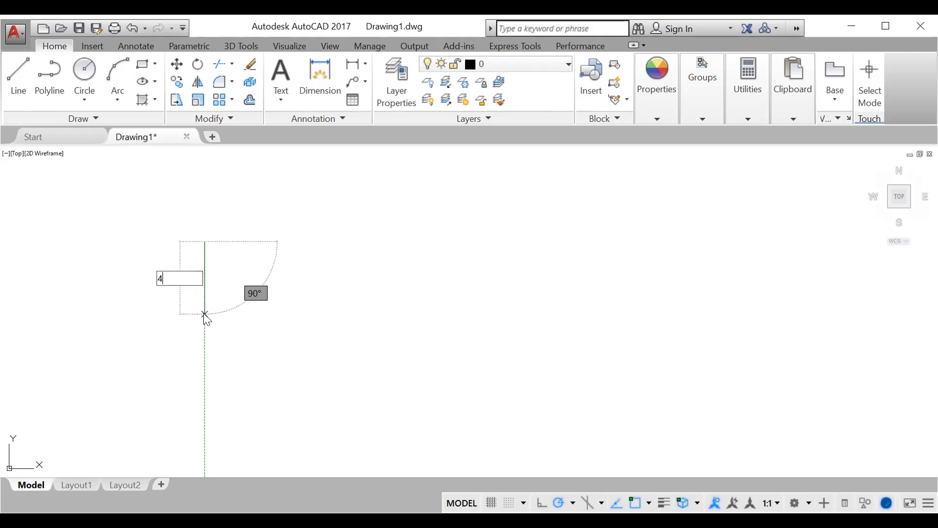
{"action": "type", "text": "8"}
{"action": "key", "text": "Return"}
{"action": "scroll", "coordinate": [212, 250], "scroll_direction": "up", "scroll_amount": 10}
{"action": "middle_click_drag", "start_coordinate": [179, 252], "coordinate": [257, 313]}
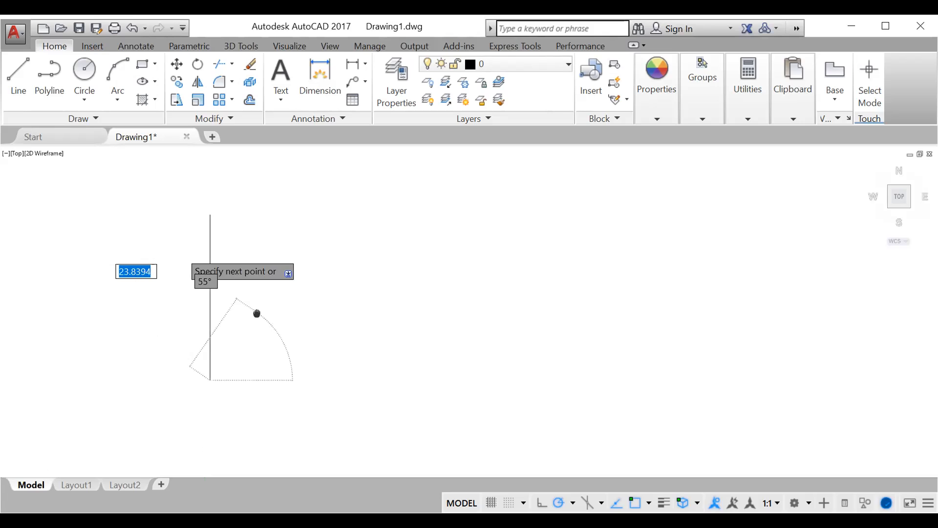
{"action": "middle_click_drag", "start_coordinate": [220, 274], "coordinate": [258, 265]}
{"action": "scroll", "coordinate": [277, 283], "scroll_direction": "up", "scroll_amount": 2}
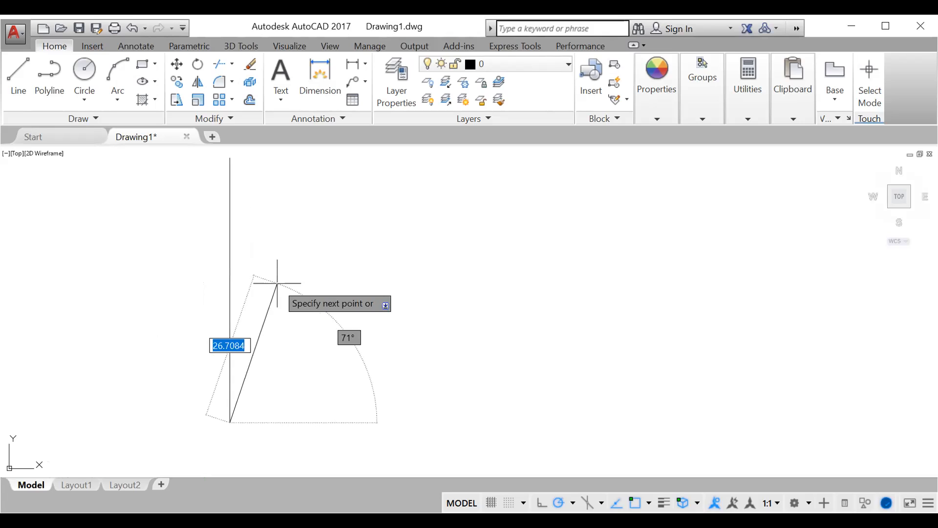
{"action": "scroll", "coordinate": [277, 283], "scroll_direction": "down", "scroll_amount": 2}
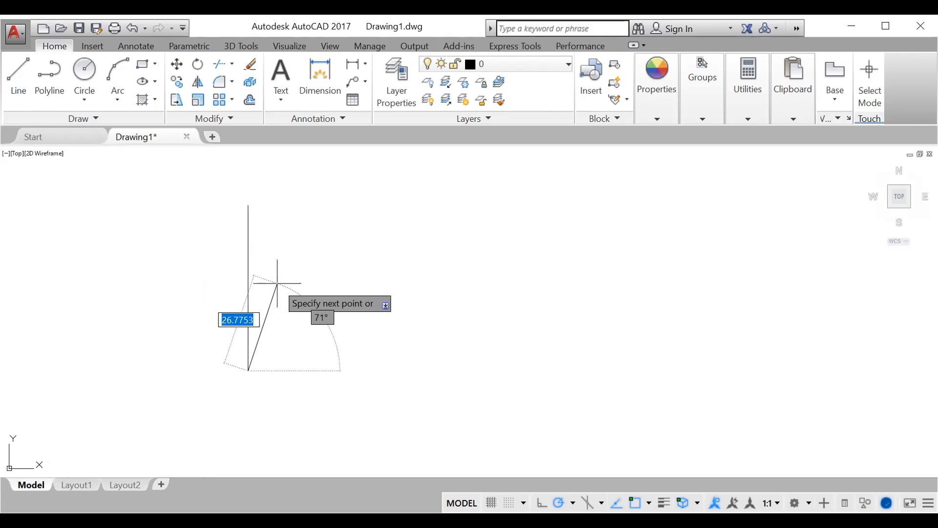
{"action": "mouse_move", "coordinate": [277, 282]}
{"action": "middle_mouse_down"}
{"action": "mouse_move", "coordinate": [336, 283]}
{"action": "mouse_move", "coordinate": [267, 284]}
{"action": "middle_mouse_up"}
{"action": "scroll", "coordinate": [267, 284], "scroll_direction": "up", "scroll_amount": 2}
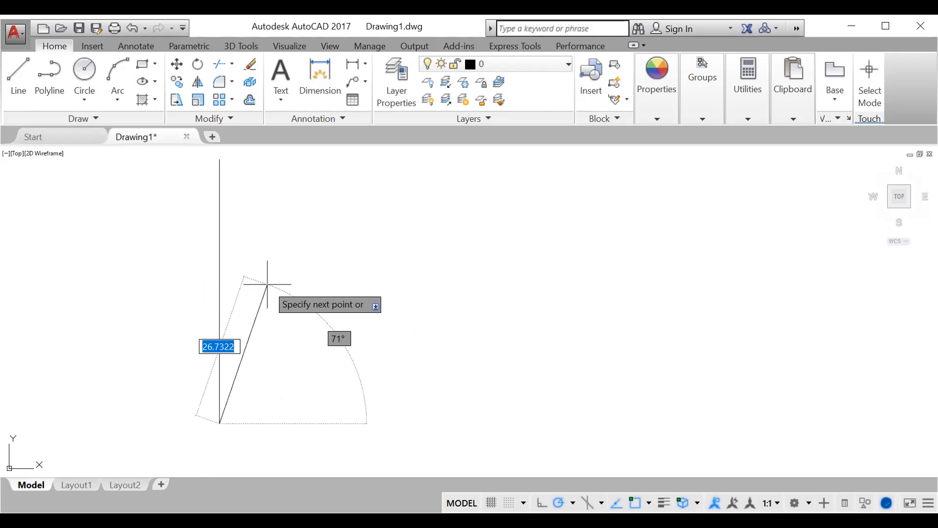
{"action": "scroll", "coordinate": [267, 283], "scroll_direction": "down", "scroll_amount": 2}
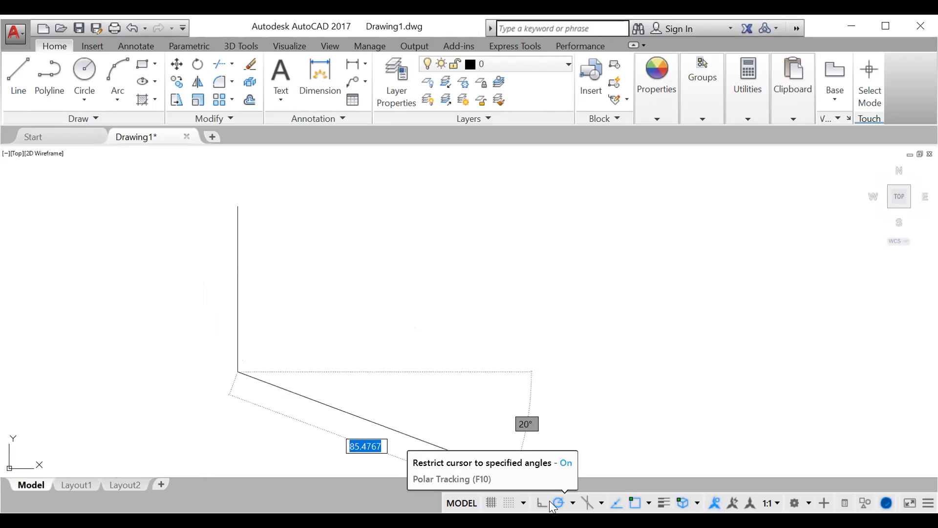
{"action": "left_click", "coordinate": [523, 501]}
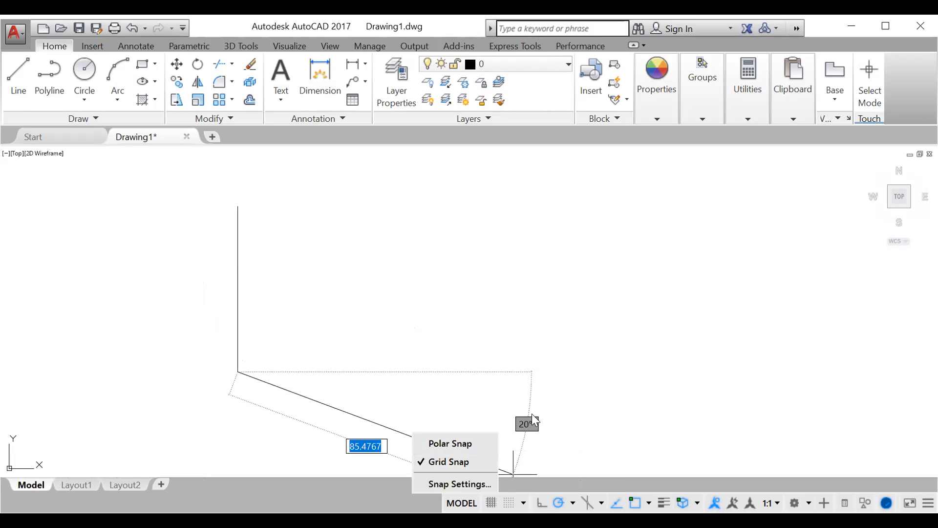
{"action": "key", "text": "Escape"}
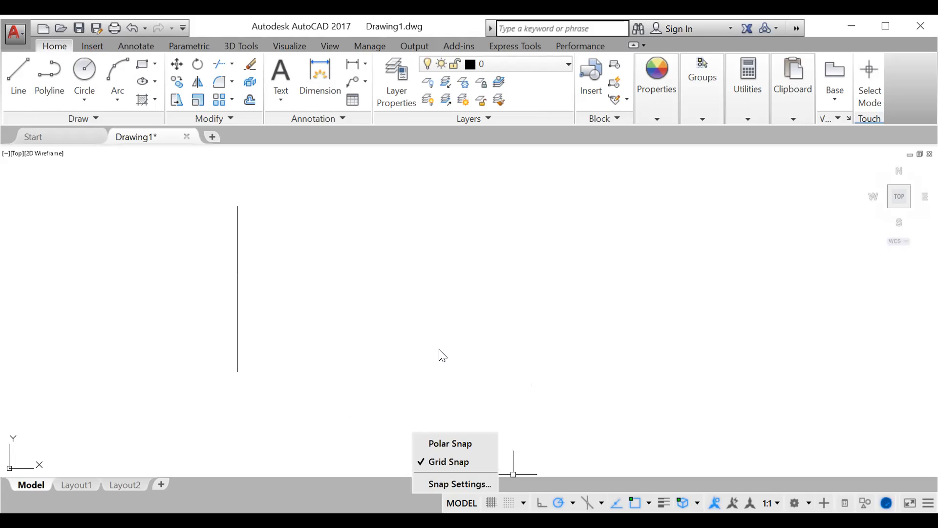
From the vertical line's lower end, draw a 16-unit segment to the right followed by a 16 by 16 unit notch in the bottom edge
{"action": "left_click", "coordinate": [15, 91]}
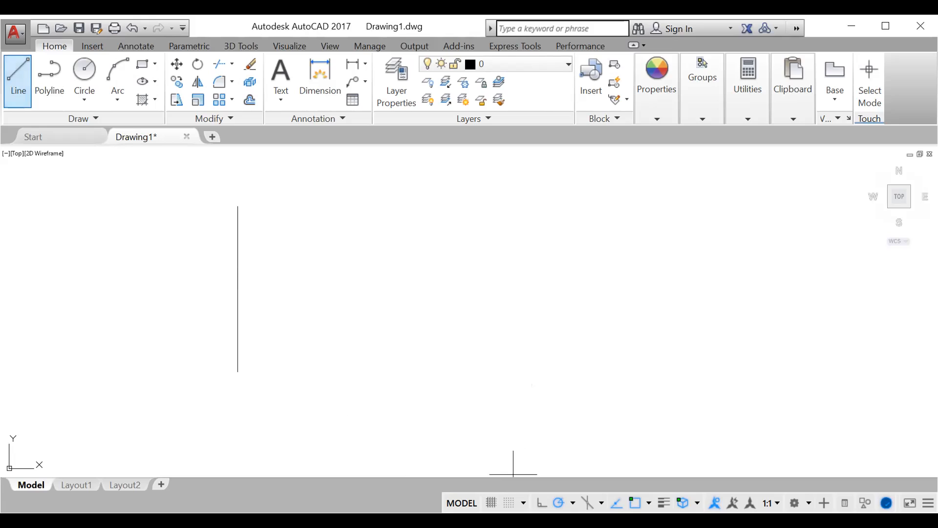
{"action": "left_click", "coordinate": [238, 372]}
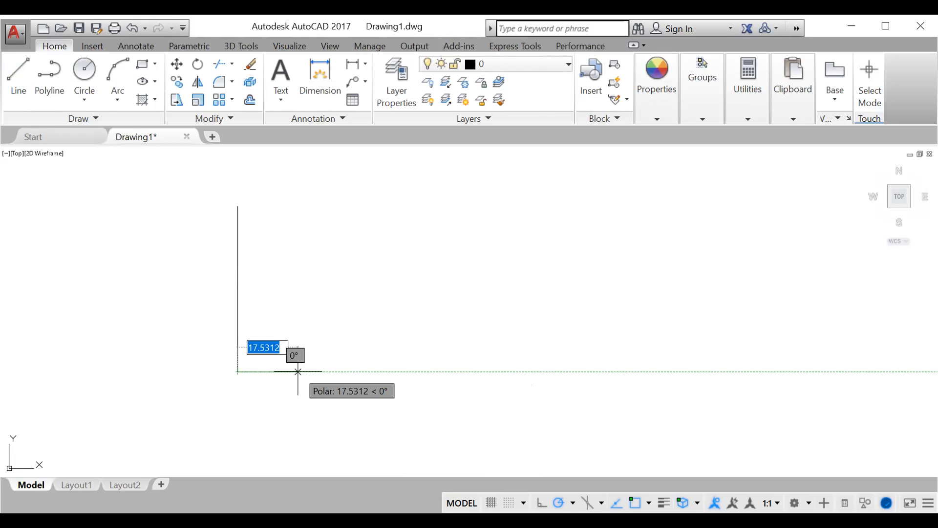
{"action": "type", "text": "16"}
{"action": "key", "text": "Return"}
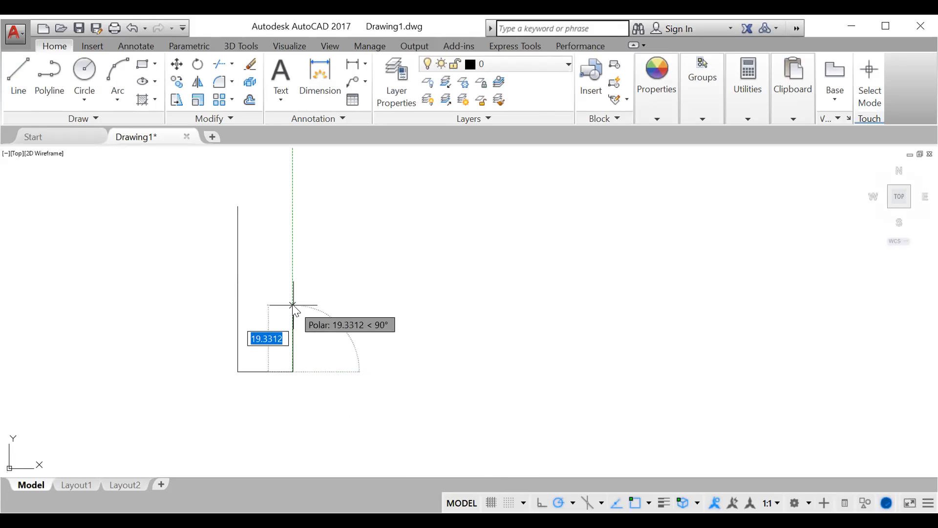
{"action": "type", "text": "16"}
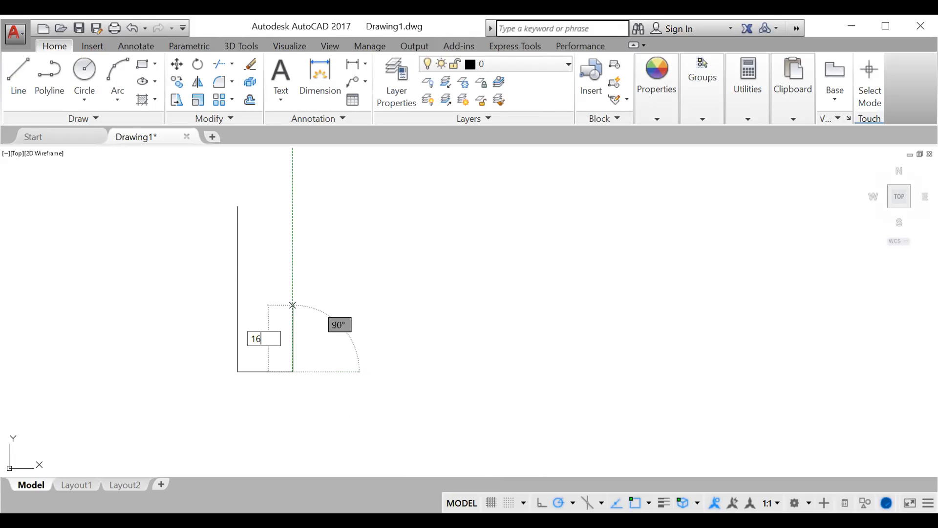
{"action": "key", "text": "Return"}
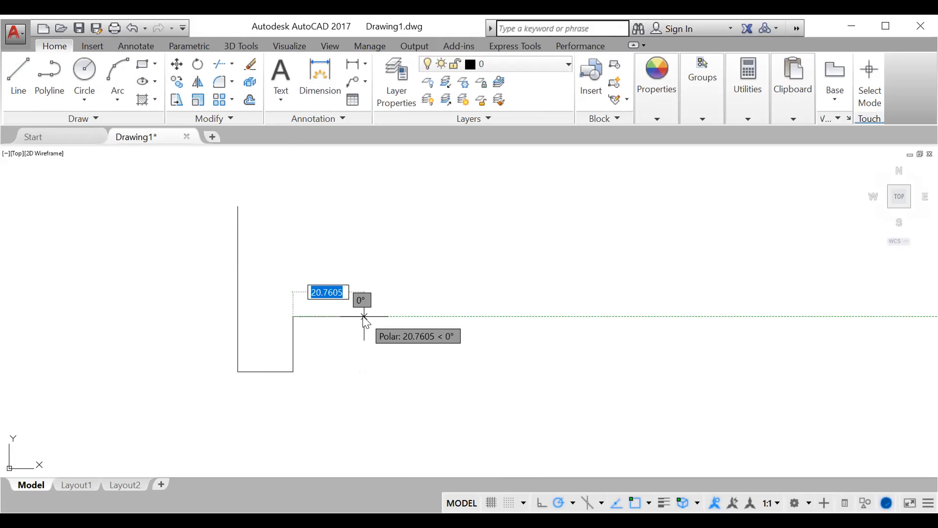
{"action": "type", "text": "16"}
{"action": "key", "text": "Return"}
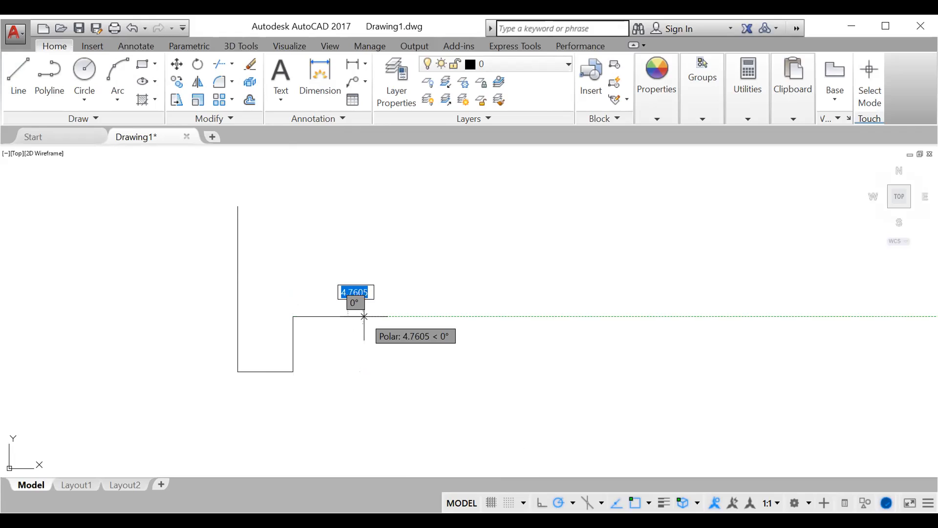
{"action": "left_click", "coordinate": [348, 372]}
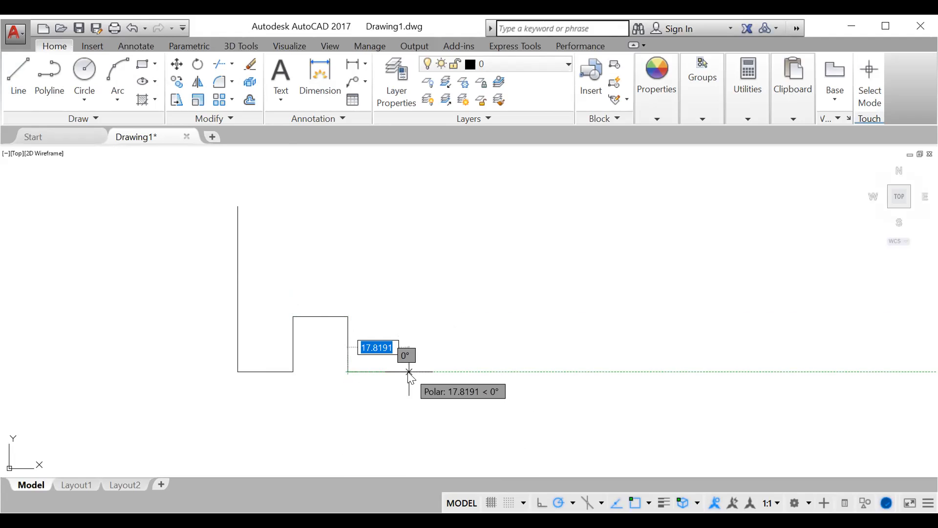
Extend the bottom edge 16 units past the notch, and close the outline with a 48-unit right side and a top edge
{"action": "type", "text": "16"}
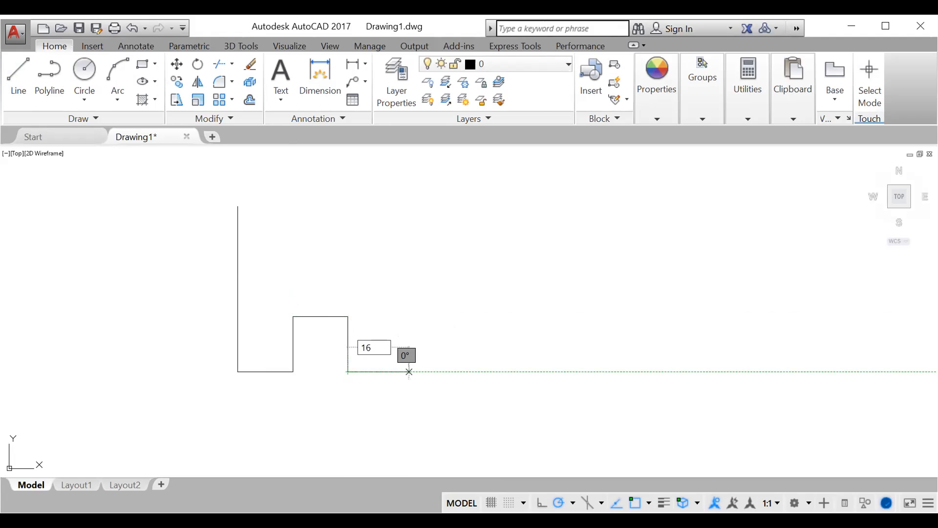
{"action": "key", "text": "Return"}
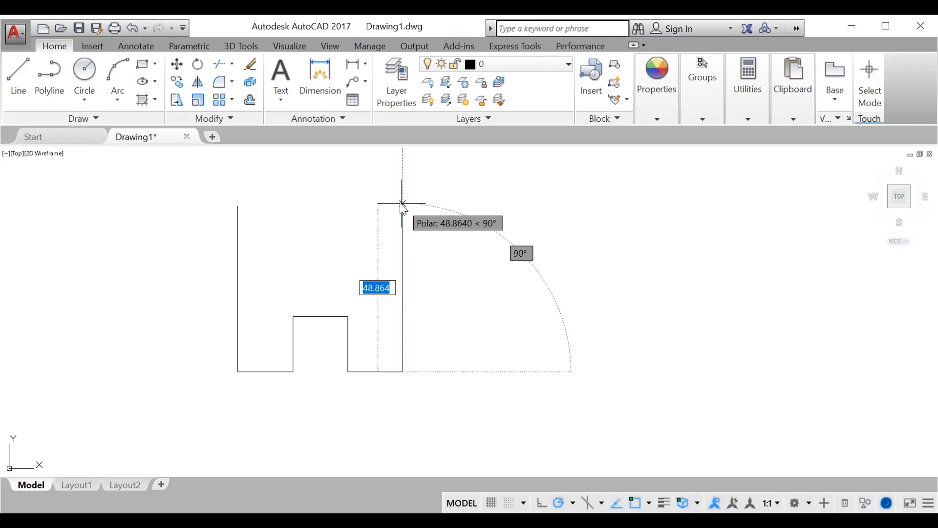
{"action": "type", "text": "48"}
{"action": "key", "text": "Return"}
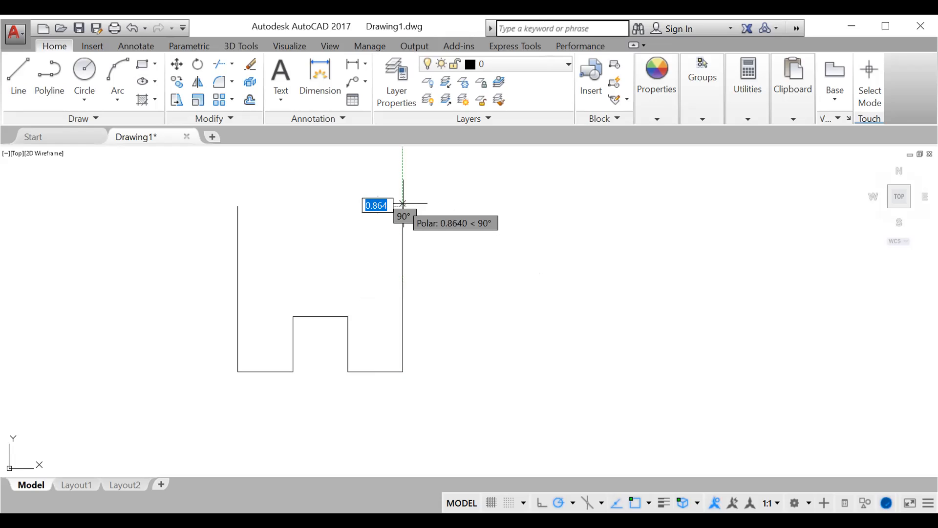
{"action": "left_click", "coordinate": [237, 206]}
{"action": "key", "text": "Return"}
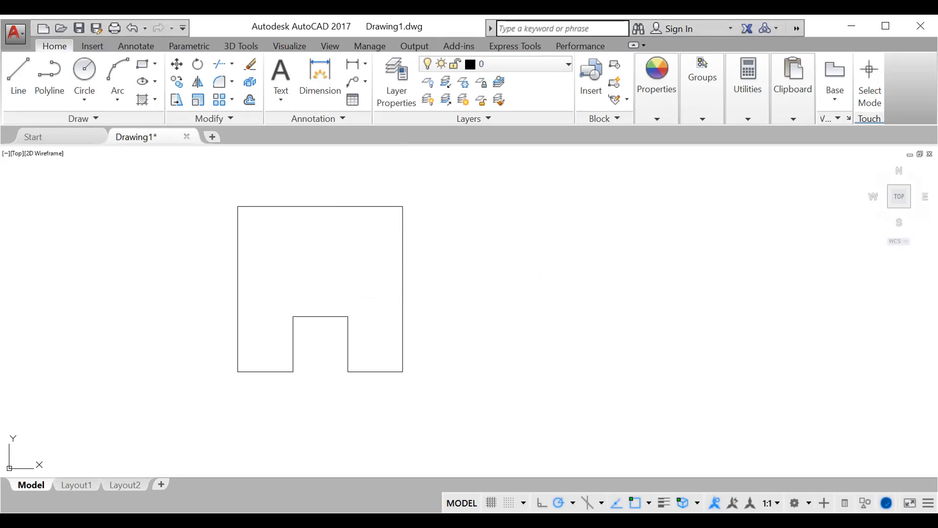
Offset the outline's top edge 16 units down into the profile
{"action": "left_click", "coordinate": [319, 206]}
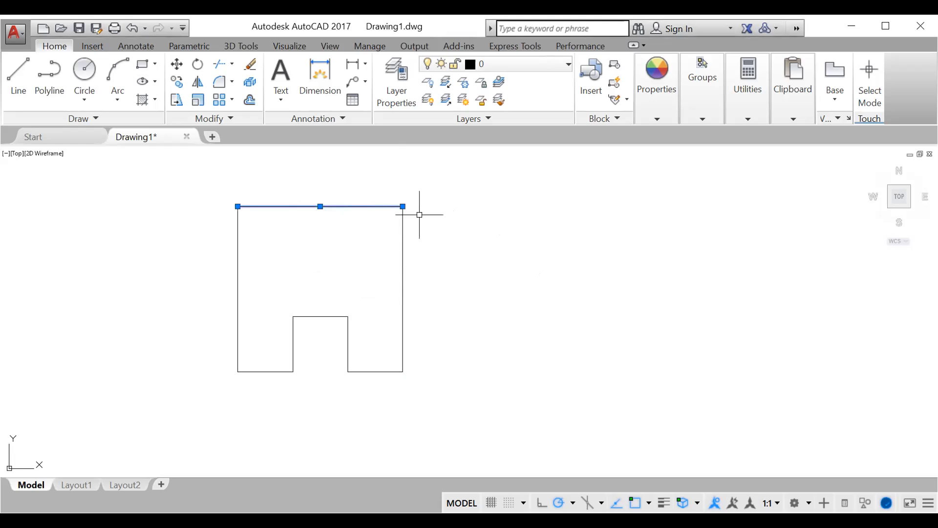
{"action": "key", "text": "Escape"}
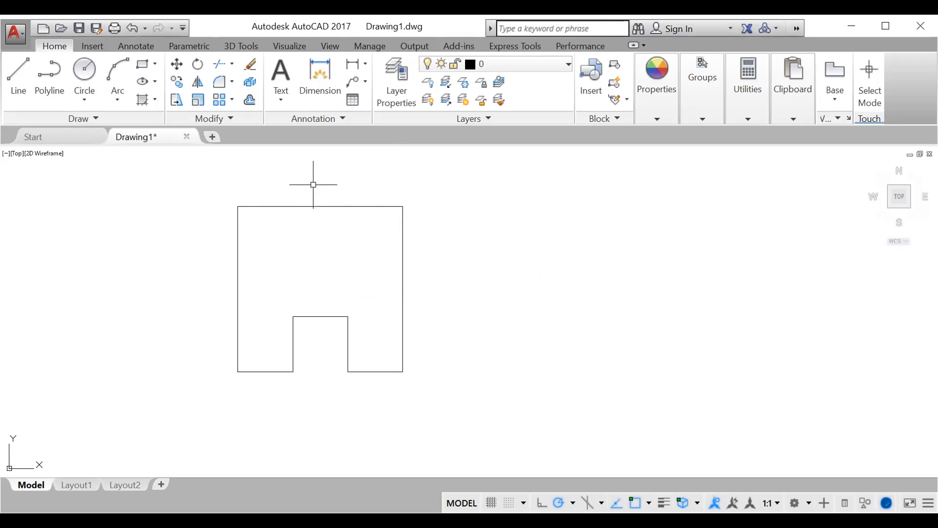
{"action": "left_click", "coordinate": [251, 100]}
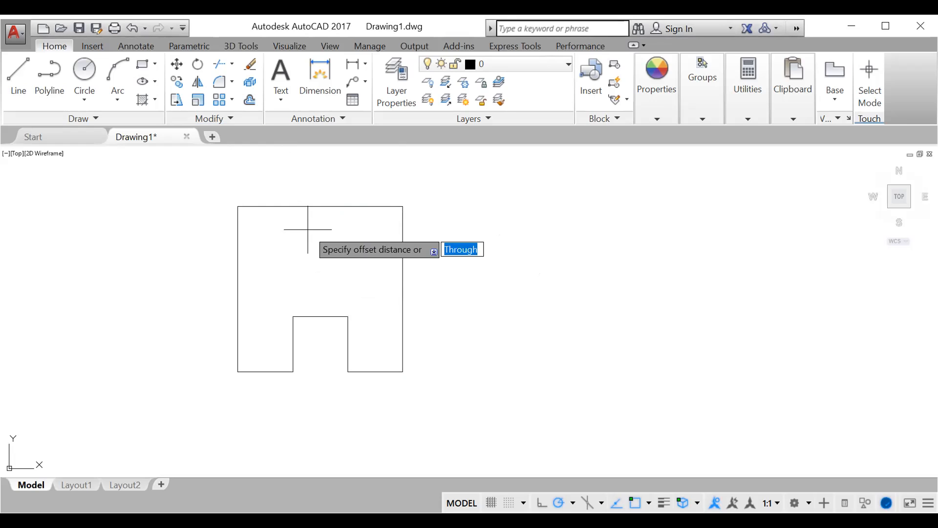
{"action": "type", "text": "16"}
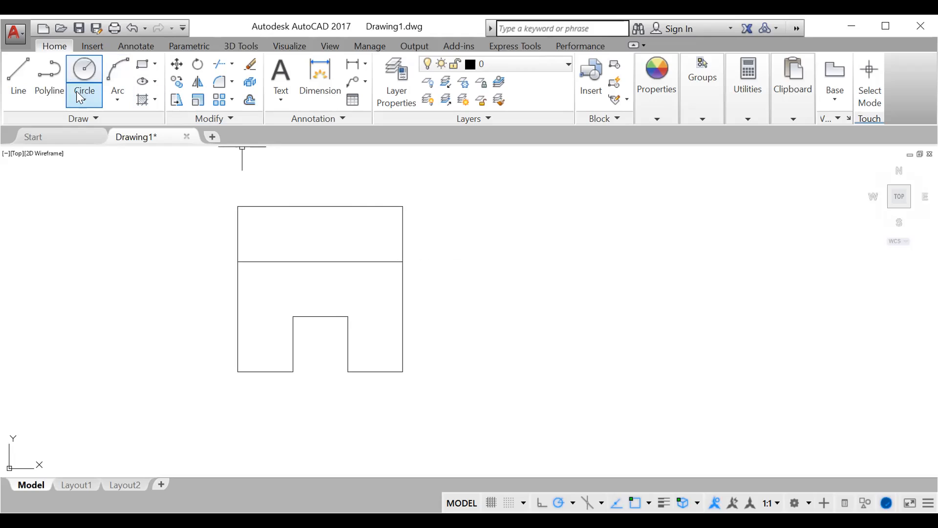
Draw a vertical line from the top edge's midpoint to the offset line, and offset it to both sides
{"action": "left_click", "coordinate": [26, 93]}
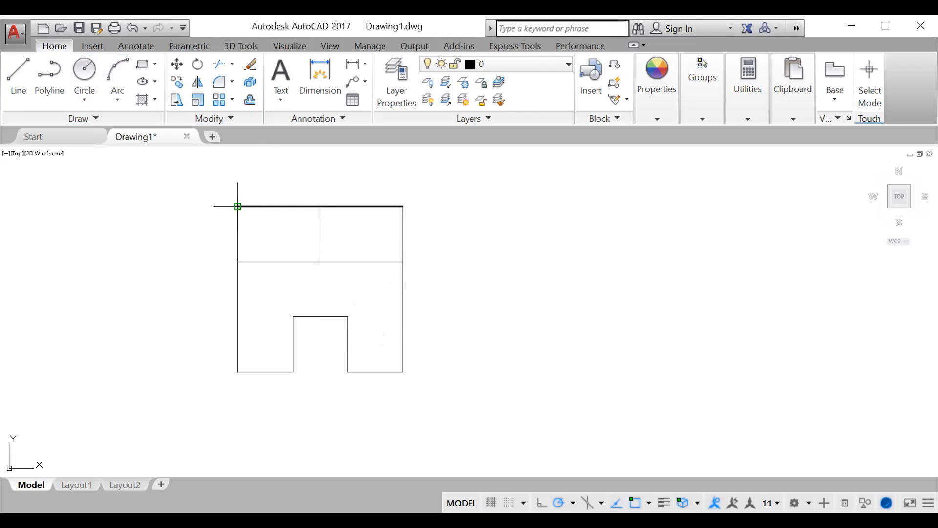
{"action": "type", "text": "o"}
{"action": "key", "text": "Return"}
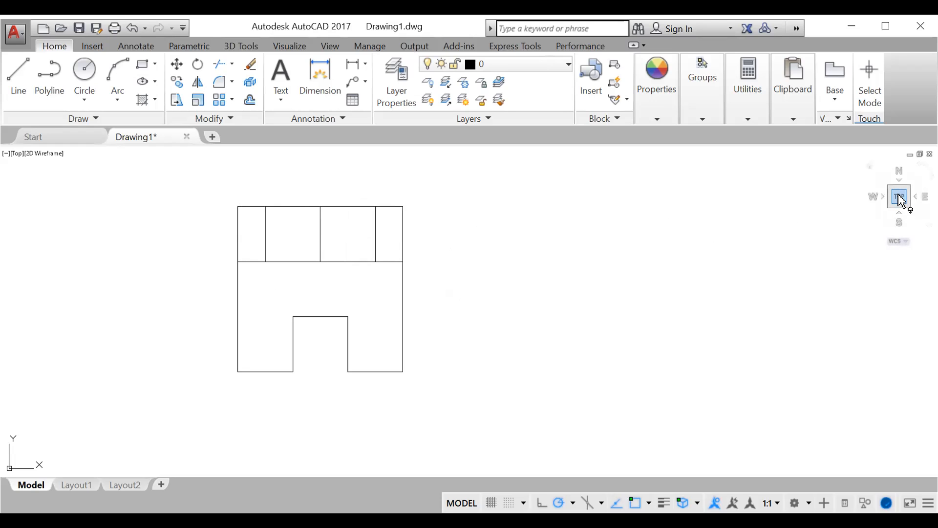
Switch the profile to an isometric view showing the top, left and front faces
{"action": "left_click", "coordinate": [869, 168]}
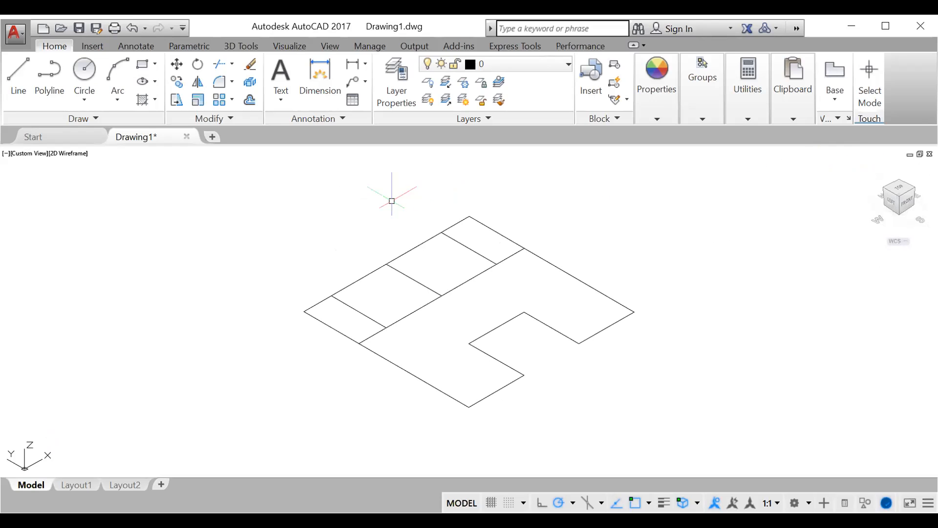
Try extruding the profile's back edge upward, and undo the extrusion
{"action": "left_click", "coordinate": [243, 46]}
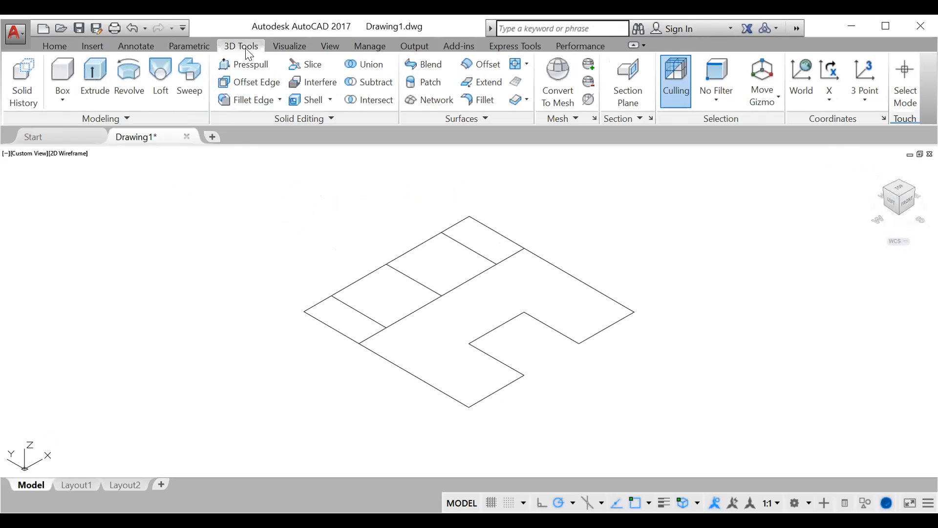
{"action": "left_click", "coordinate": [96, 72]}
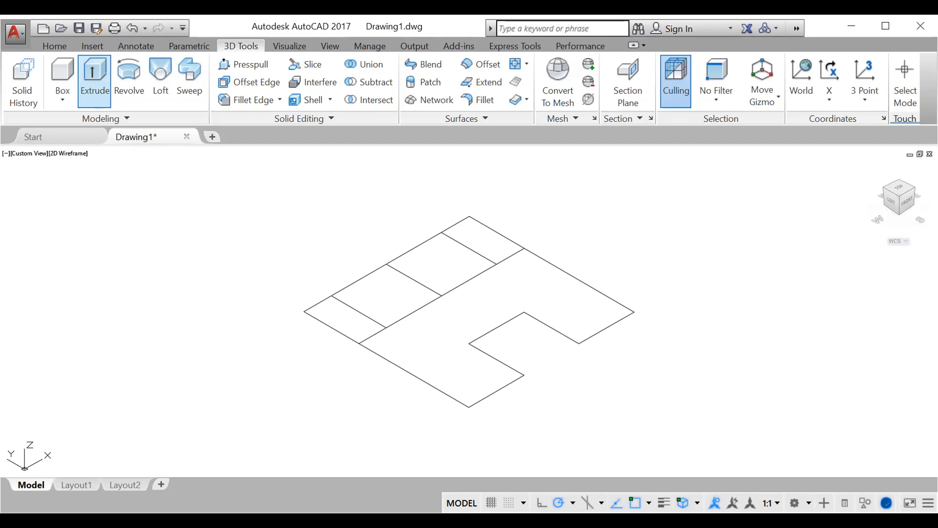
{"action": "left_click", "coordinate": [411, 251]}
{"action": "key", "text": "Return"}
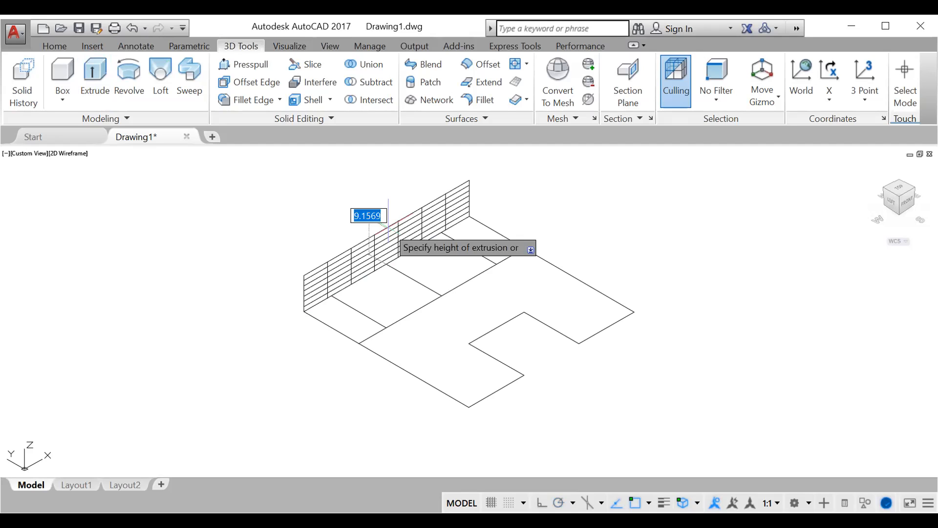
{"action": "left_click", "coordinate": [388, 225]}
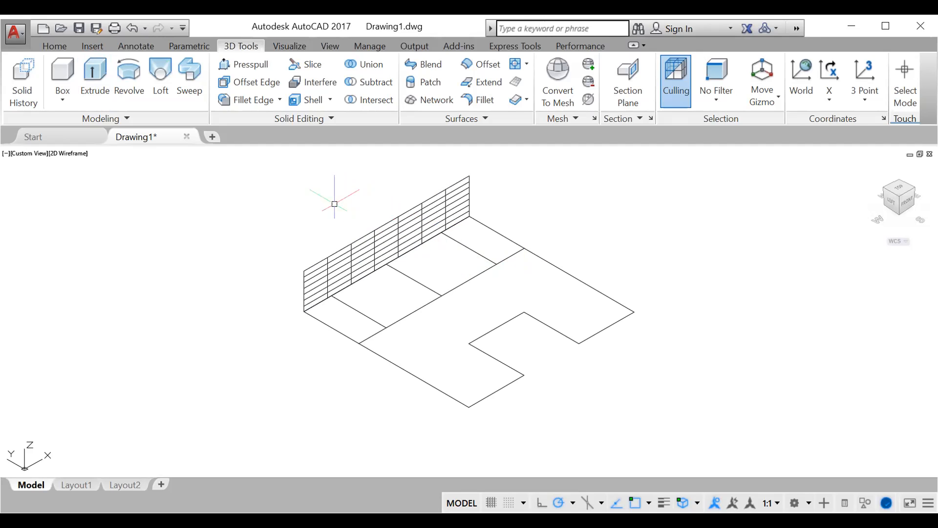
{"action": "key", "text": "ctrl+z"}
Presspull the right end section of the divided strip upward into a tall column
{"action": "left_click", "coordinate": [239, 68]}
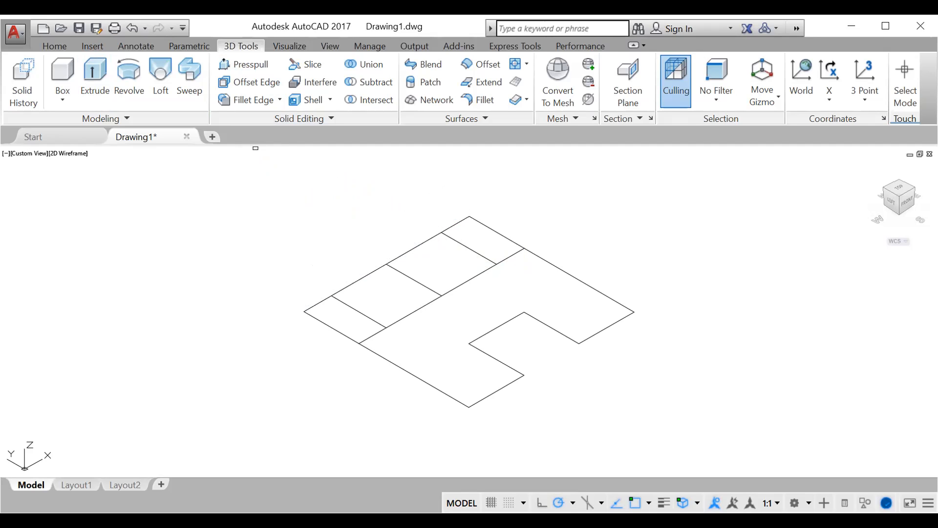
{"action": "left_click", "coordinate": [490, 245]}
{"action": "middle_click_drag", "start_coordinate": [490, 185], "coordinate": [490, 221]}
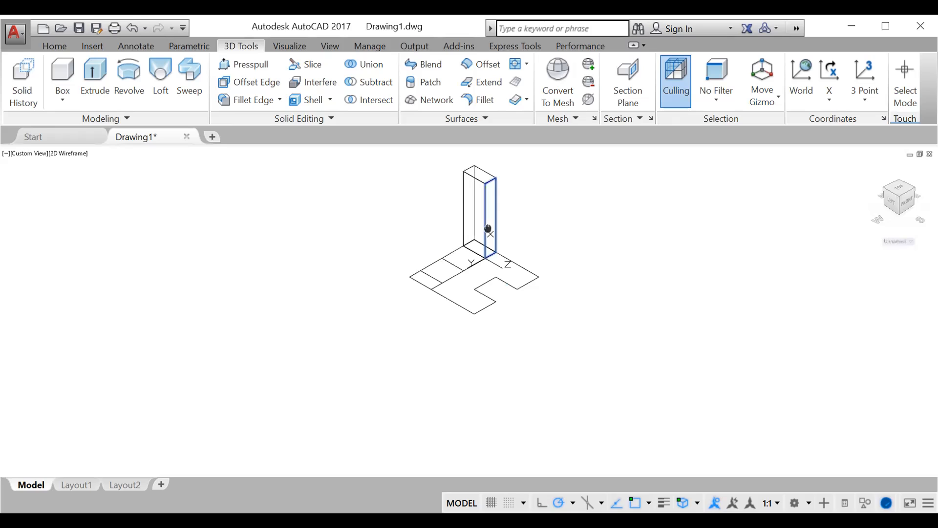
{"action": "left_click", "coordinate": [488, 228]}
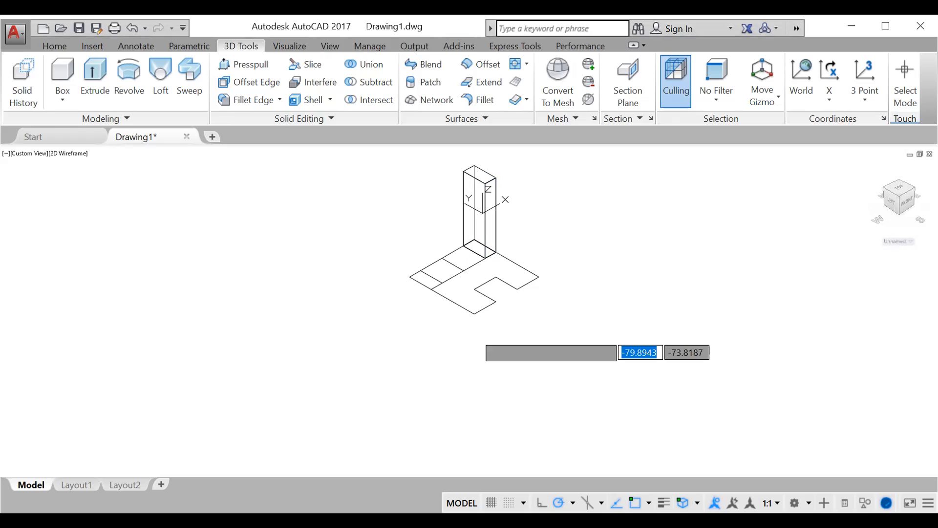
Presspull the two middle sections of the divided strip up 18 units
{"action": "scroll", "coordinate": [462, 279], "scroll_direction": "up", "scroll_amount": 2}
{"action": "middle_click_drag", "start_coordinate": [460, 278], "coordinate": [450, 335]}
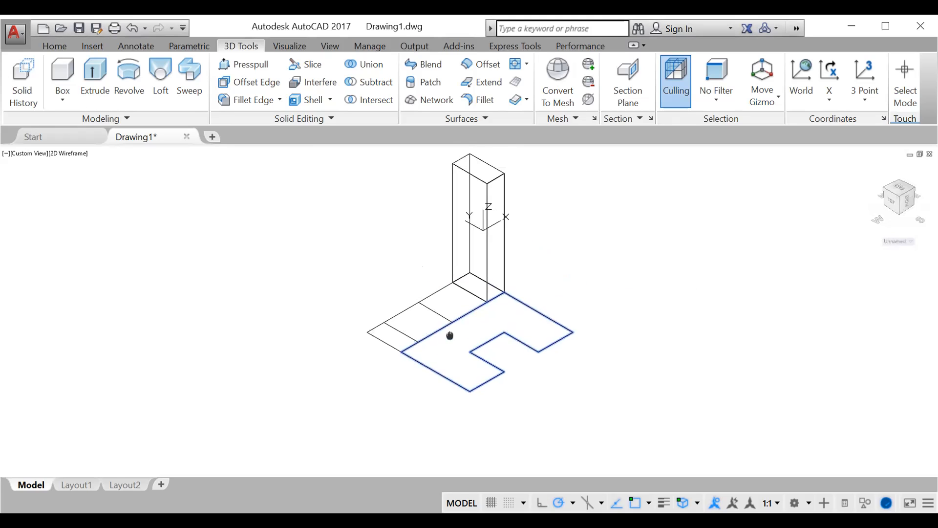
{"action": "scroll", "coordinate": [450, 335], "scroll_direction": "down", "scroll_amount": 2}
{"action": "left_click", "coordinate": [441, 305]}
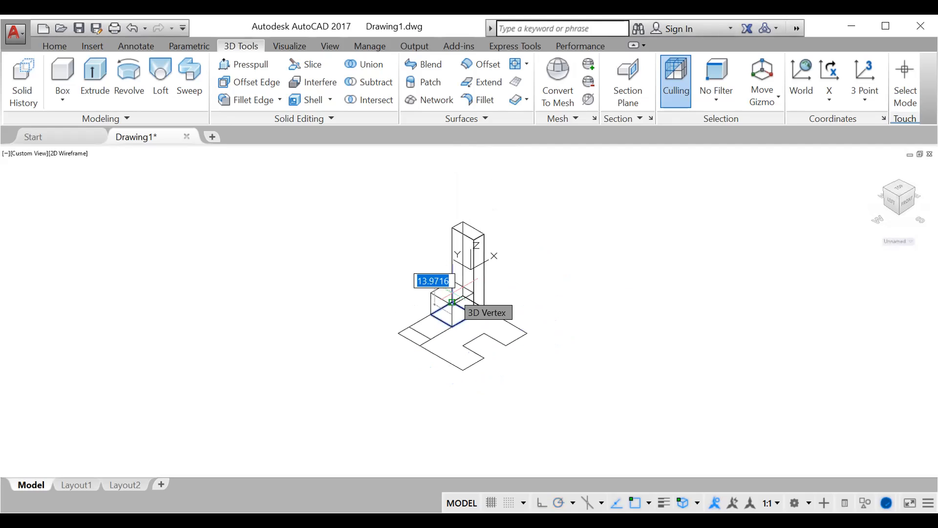
{"action": "type", "text": "18"}
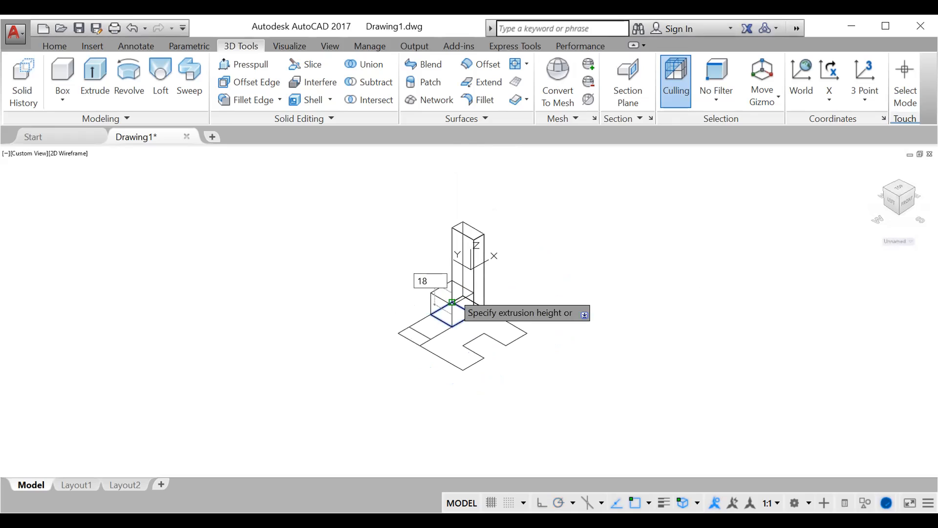
{"action": "key", "text": "Return"}
Presspull the strip's left end section up 48 units
{"action": "left_click", "coordinate": [431, 313]}
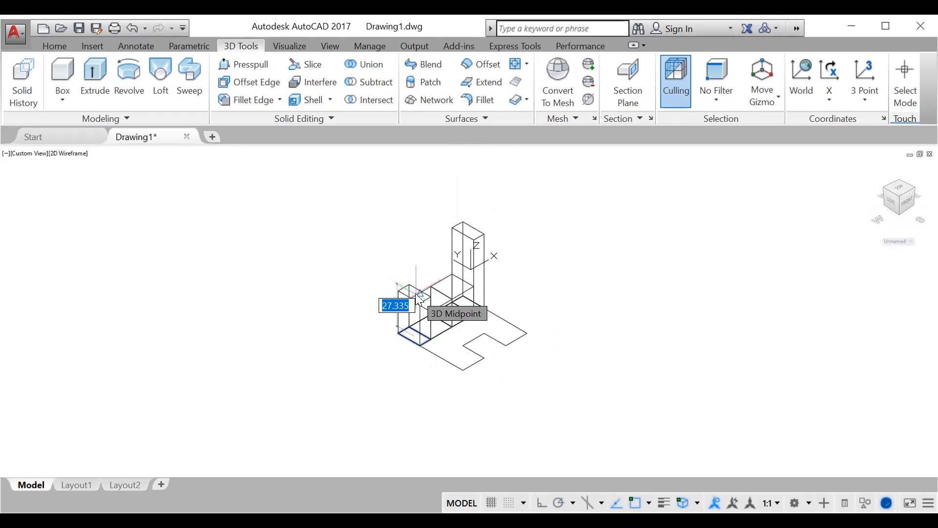
{"action": "type", "text": "48"}
{"action": "key", "text": "Return"}
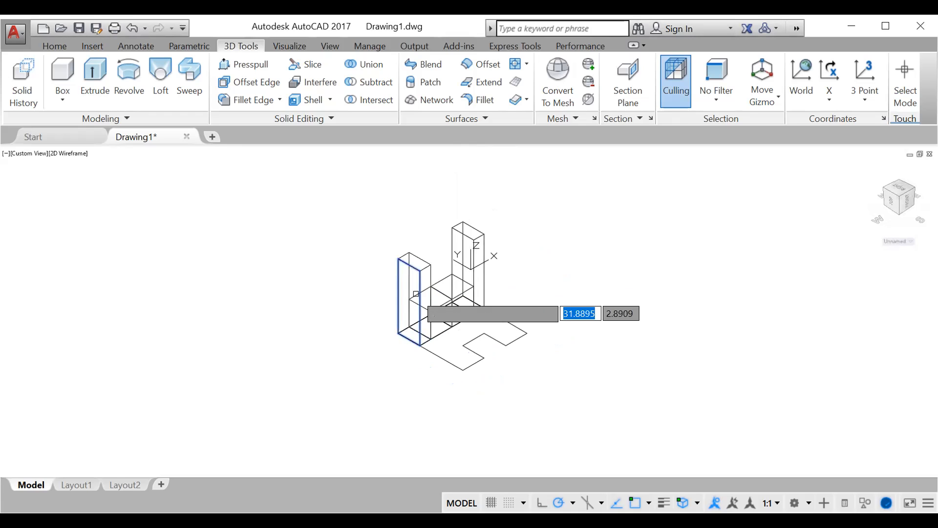
Presspull the large notched region of the profile up 16 units
{"action": "left_click", "coordinate": [449, 345]}
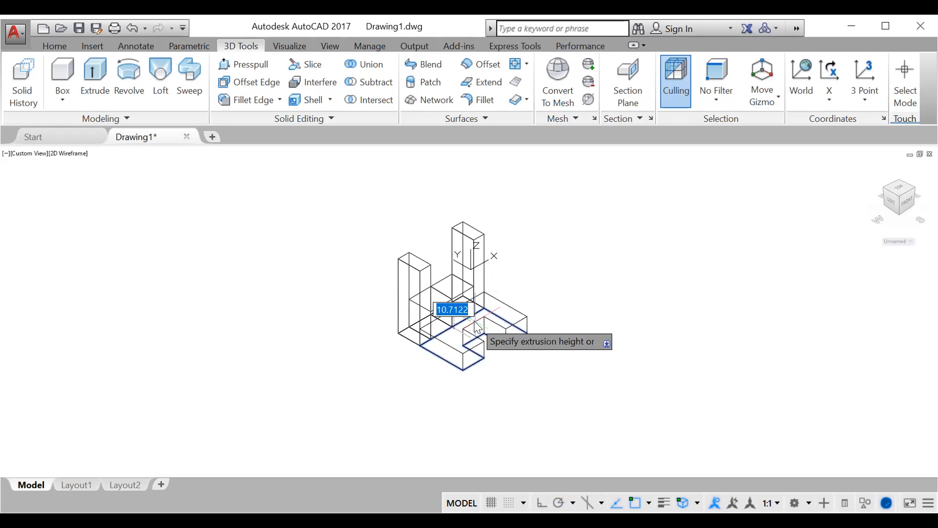
{"action": "type", "text": "16"}
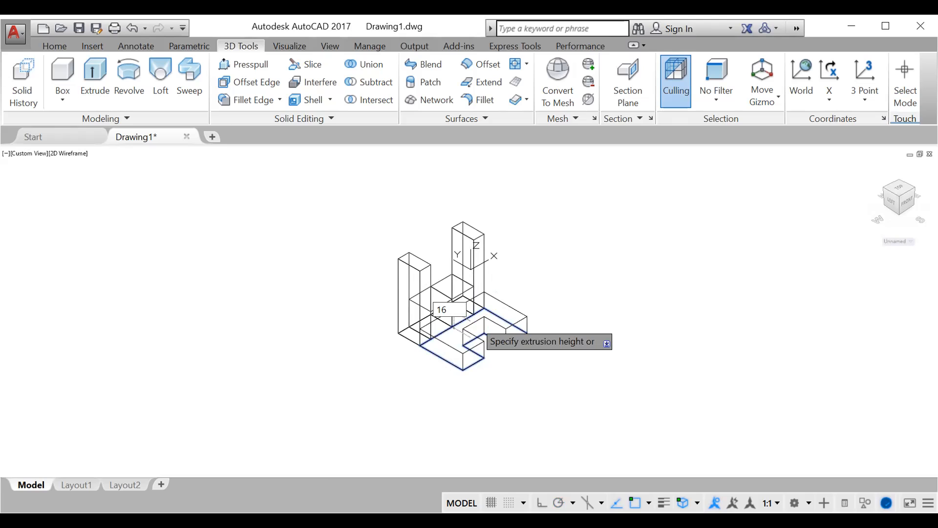
{"action": "key", "text": "Return"}
Inspect the solids from several angles in the Conceptual visual style, and return to 2D Wireframe
{"action": "scroll", "coordinate": [522, 299], "scroll_direction": "up", "scroll_amount": 4}
{"action": "middle_click_drag", "start_coordinate": [521, 299], "coordinate": [521, 312]}
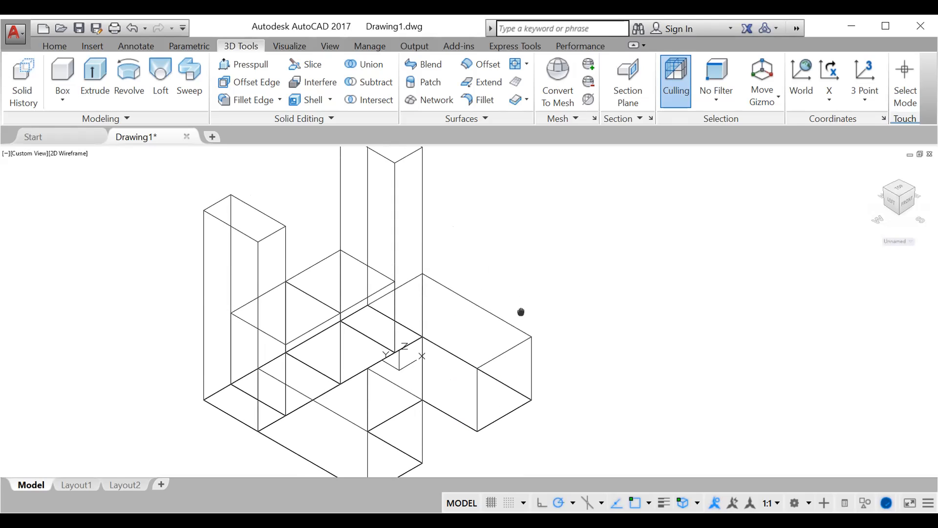
{"action": "scroll", "coordinate": [520, 312], "scroll_direction": "down", "scroll_amount": 4}
{"action": "middle_click_drag", "start_coordinate": [532, 314], "coordinate": [519, 314], "text": "shift"}
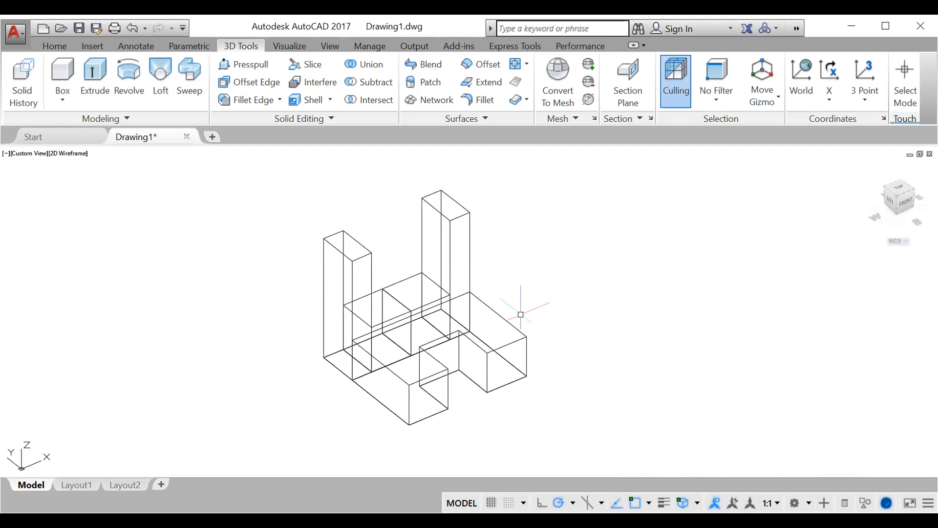
{"action": "left_click", "coordinate": [65, 155]}
{"action": "left_click", "coordinate": [108, 199]}
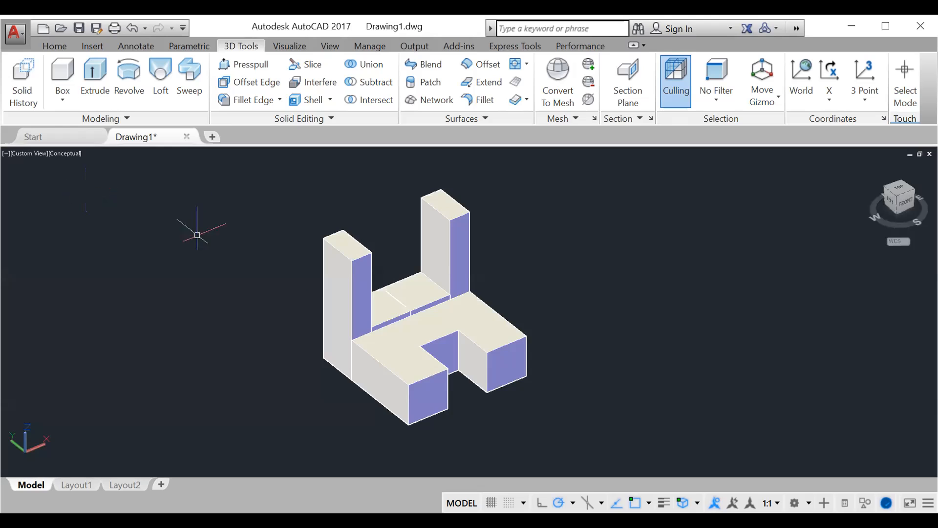
{"action": "middle_click_drag", "start_coordinate": [493, 371], "coordinate": [494, 343], "text": "shift"}
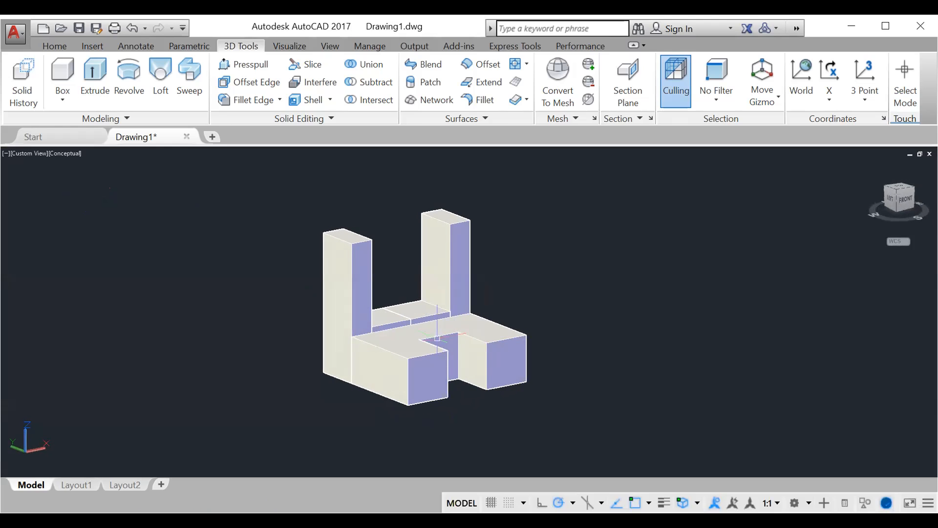
{"action": "middle_click_drag", "start_coordinate": [433, 318], "coordinate": [430, 339], "text": "shift"}
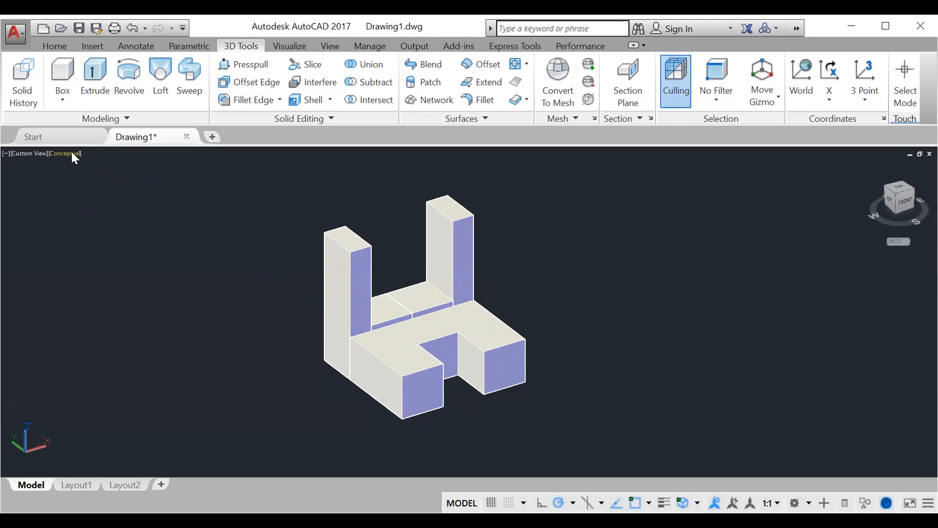
{"action": "left_click", "coordinate": [73, 154]}
{"action": "left_click", "coordinate": [96, 184]}
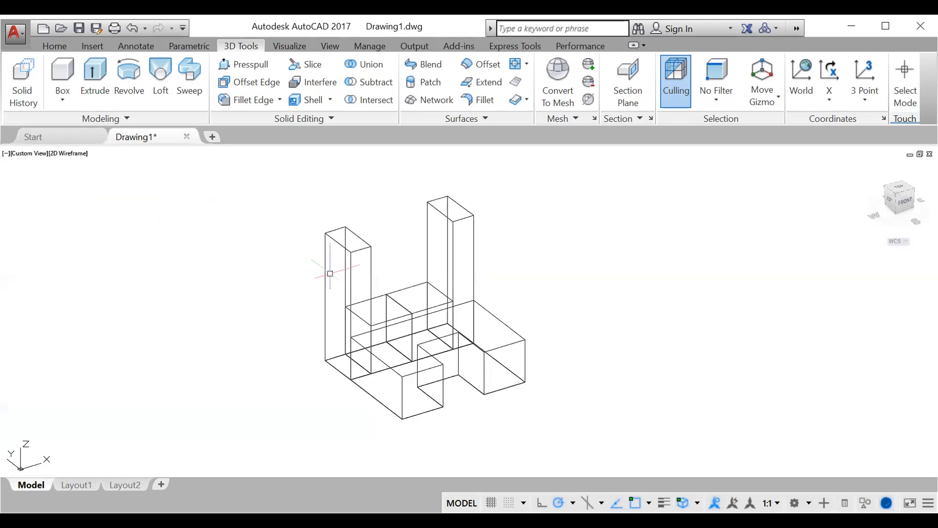
Delete the two middle blocks and the left end column standing on the divided strip
{"action": "left_click", "coordinate": [417, 310]}
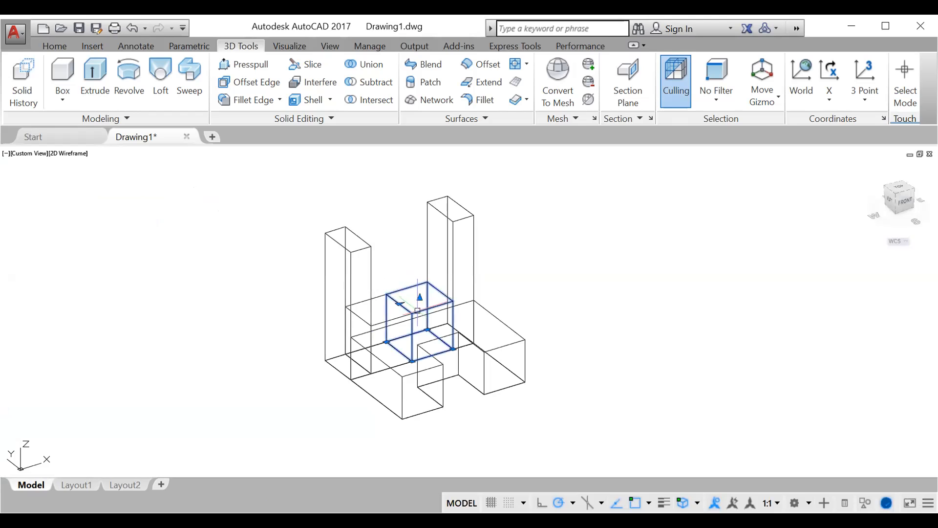
{"action": "key", "text": "Delete"}
{"action": "left_click", "coordinate": [400, 304]}
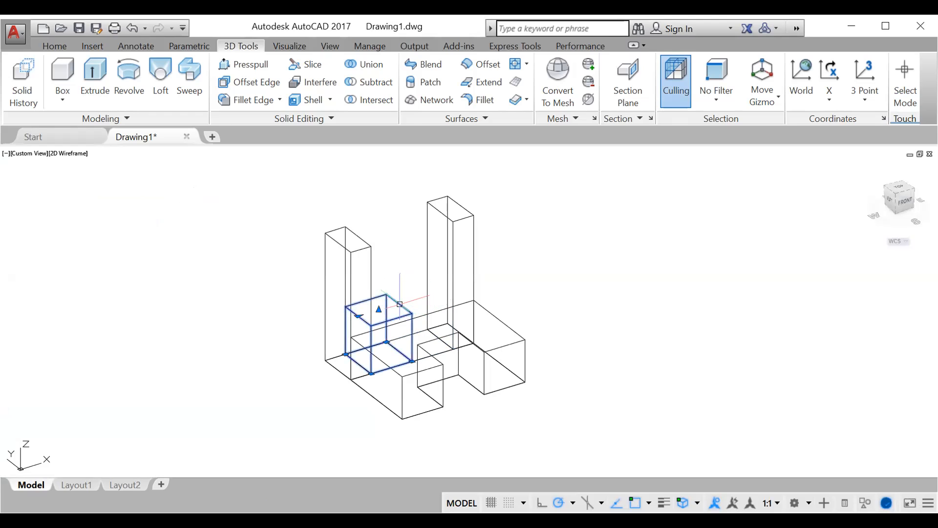
{"action": "key", "text": "Delete"}
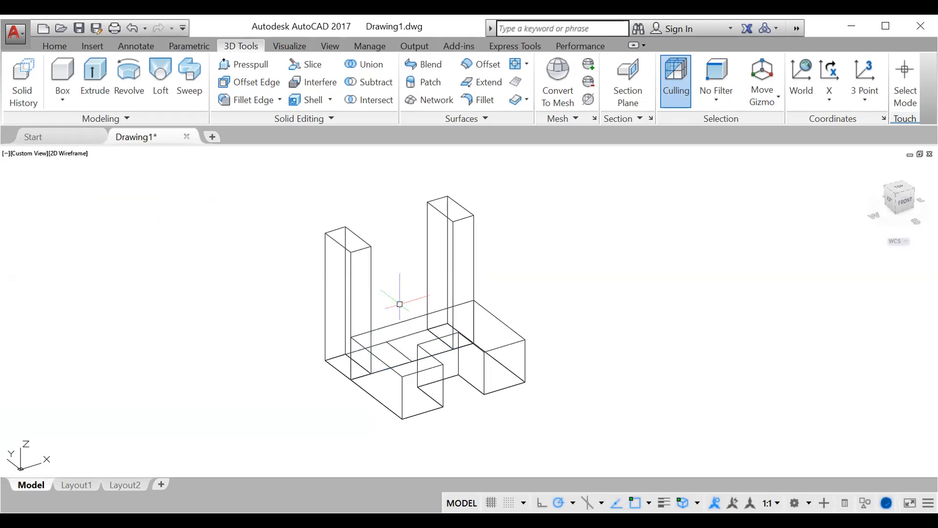
{"action": "left_click", "coordinate": [370, 298]}
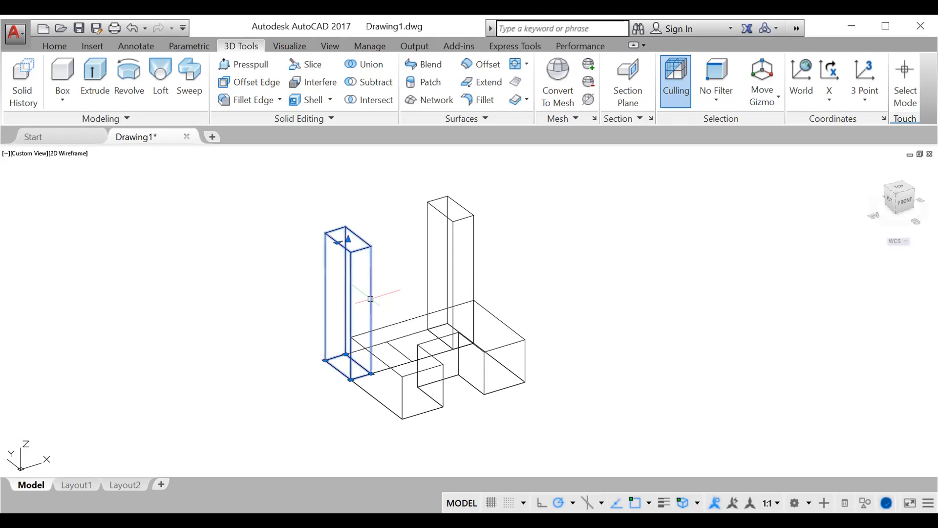
{"action": "key", "text": "Delete"}
Presspull the strip's two empty middle sections up 24 units
{"action": "middle_click_drag", "start_coordinate": [341, 306], "coordinate": [389, 313], "text": "shift"}
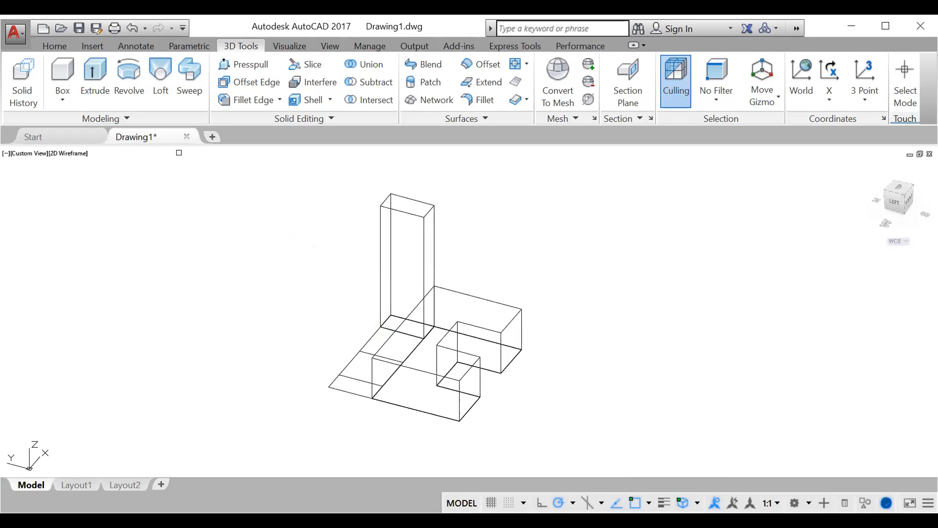
{"action": "type", "text": "2"}
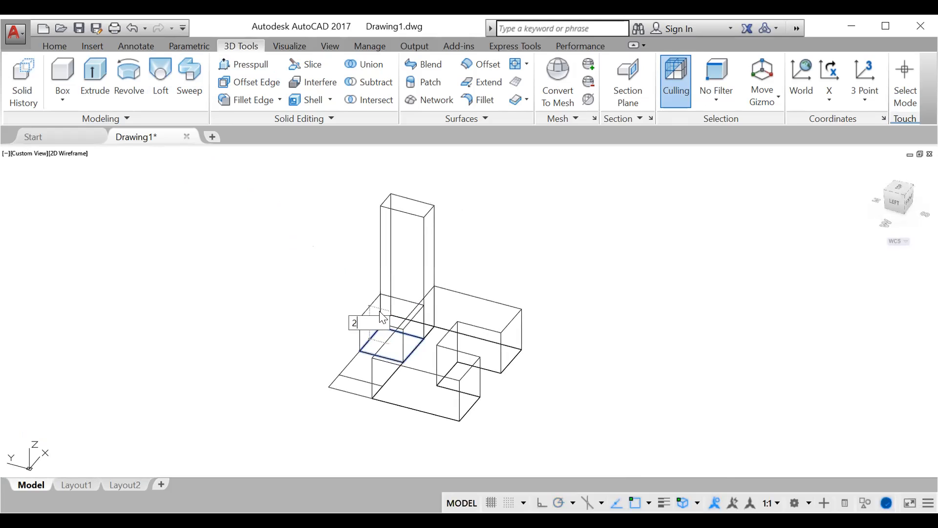
{"action": "type", "text": "4"}
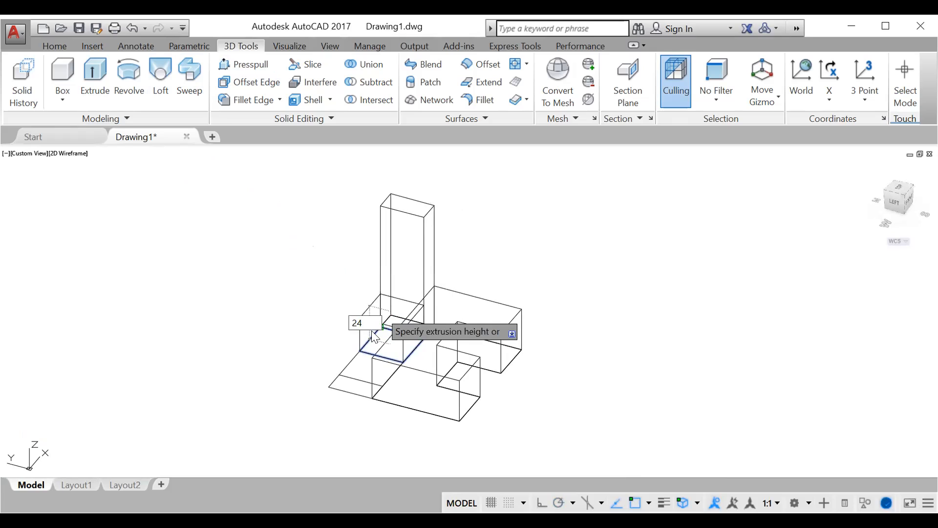
{"action": "key", "text": "Return"}
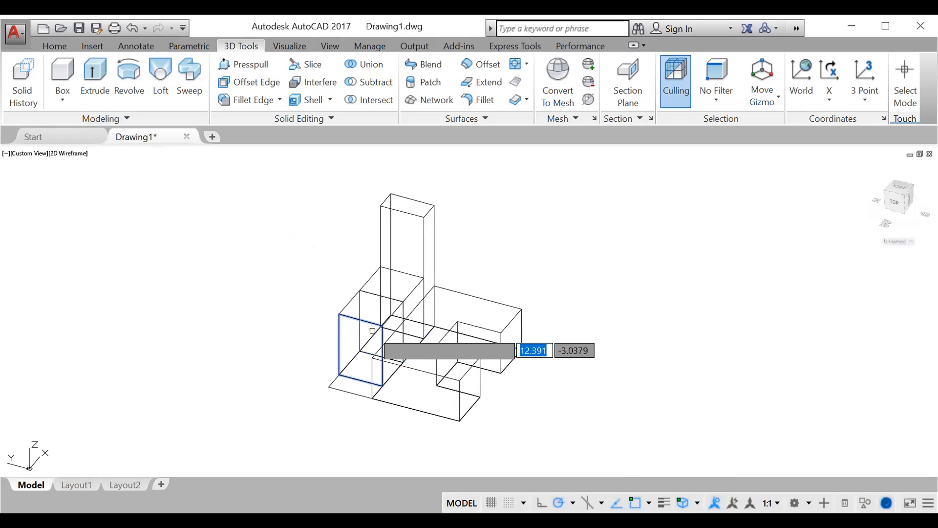
Presspull the strip's empty left end section up 48 units to form the second column
{"action": "left_click", "coordinate": [372, 331]}
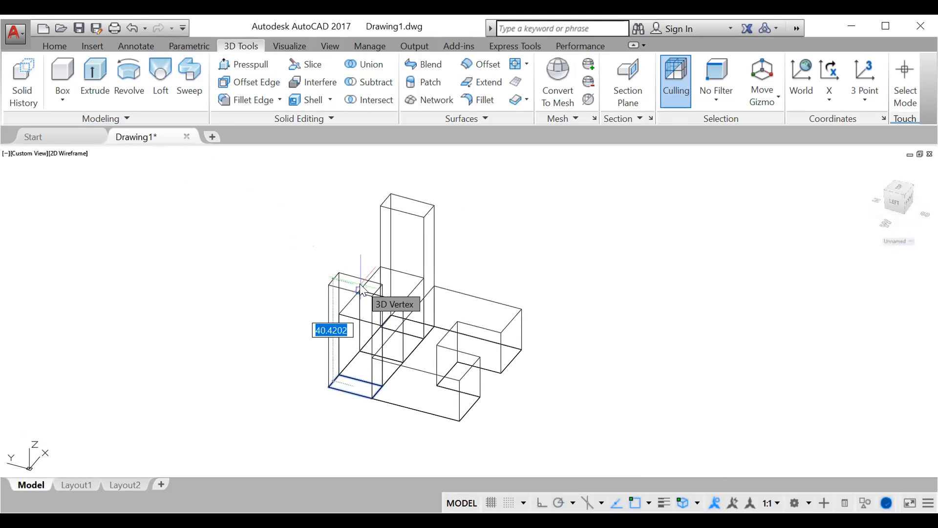
{"action": "type", "text": "48"}
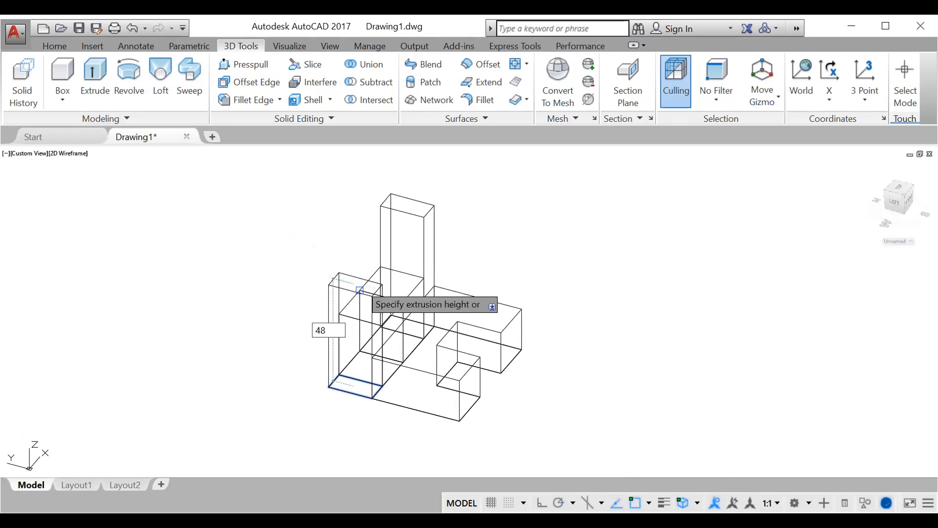
{"action": "key", "text": "Return"}
Check the rebuilt blocks from the front in the Conceptual visual style, and restore 2D Wireframe
{"action": "middle_click_drag", "start_coordinate": [531, 277], "coordinate": [455, 270], "text": "shift"}
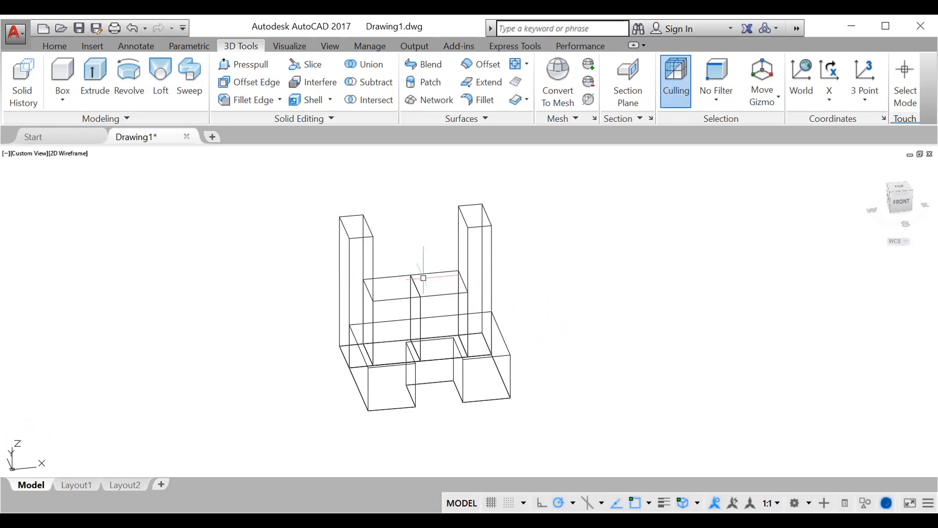
{"action": "left_click", "coordinate": [78, 155]}
{"action": "left_click", "coordinate": [98, 199]}
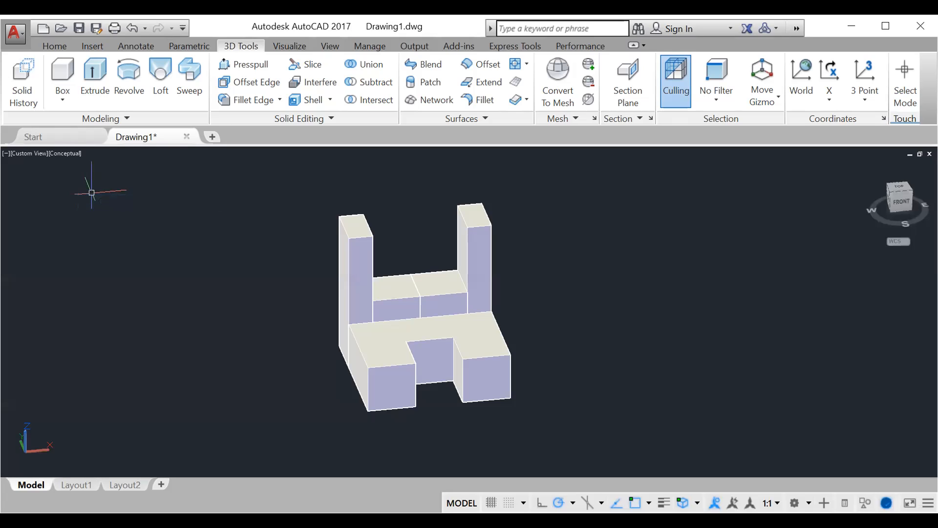
{"action": "left_click", "coordinate": [66, 155]}
{"action": "left_click", "coordinate": [85, 188]}
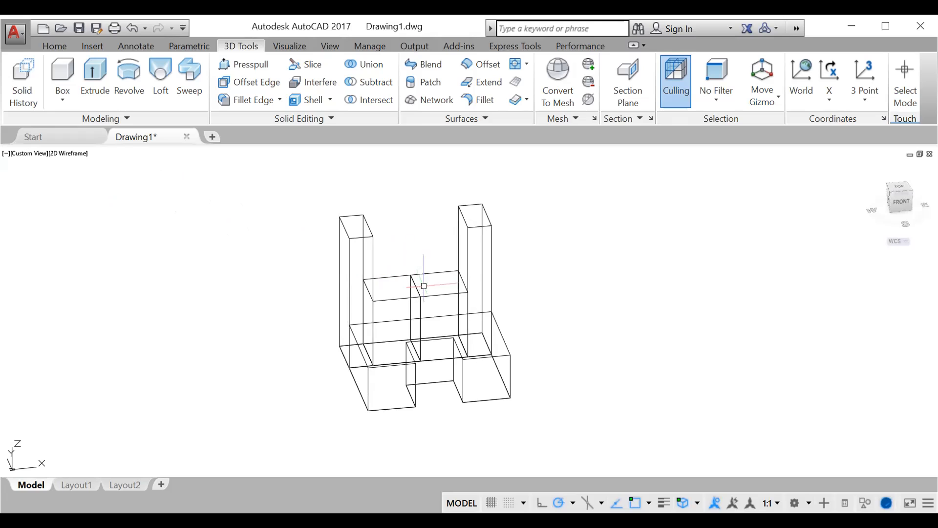
Draw a freehand trial wedge in the empty space beside the solid, and delete it
{"action": "left_click", "coordinate": [70, 94]}
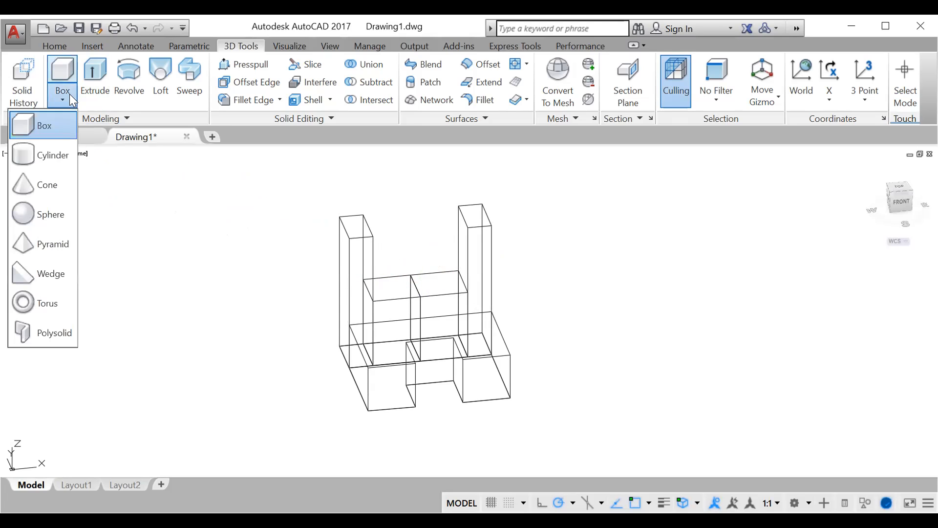
{"action": "left_click", "coordinate": [44, 267]}
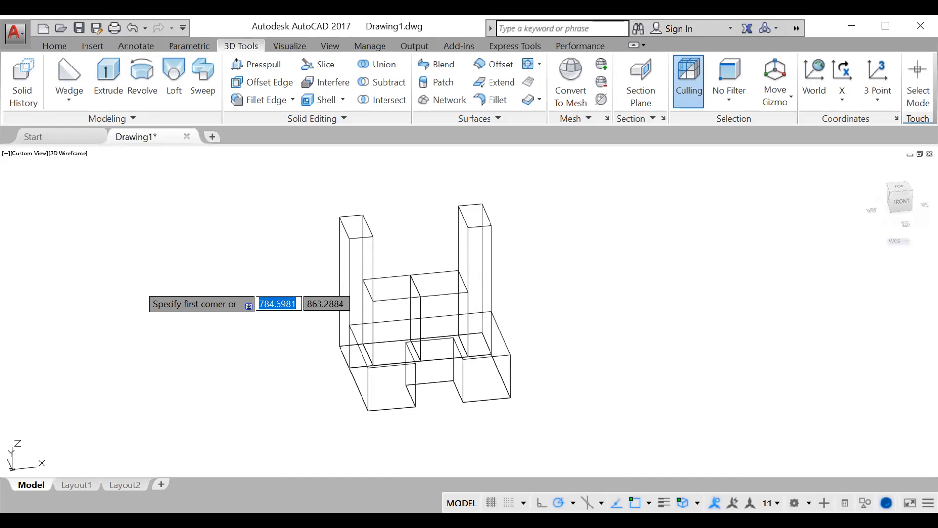
{"action": "left_click", "coordinate": [111, 264]}
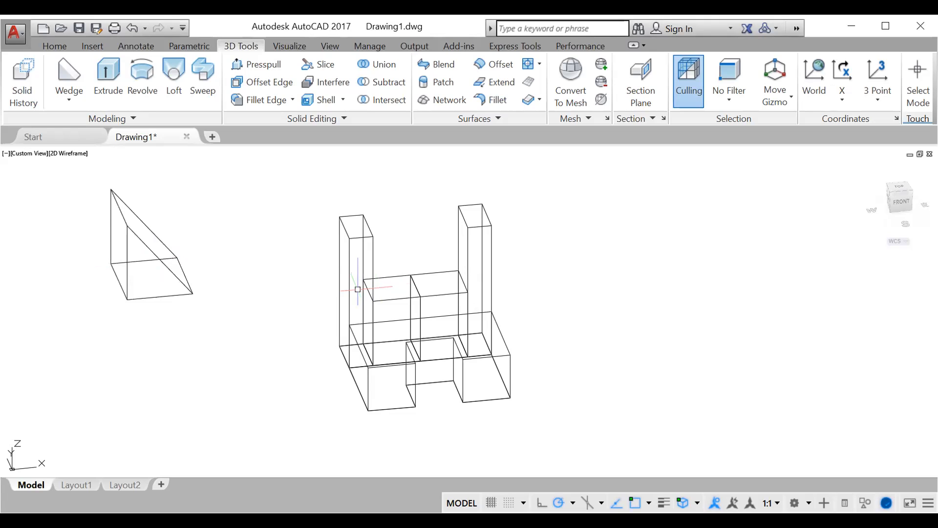
{"action": "left_click", "coordinate": [175, 273]}
{"action": "key", "text": "Delete"}
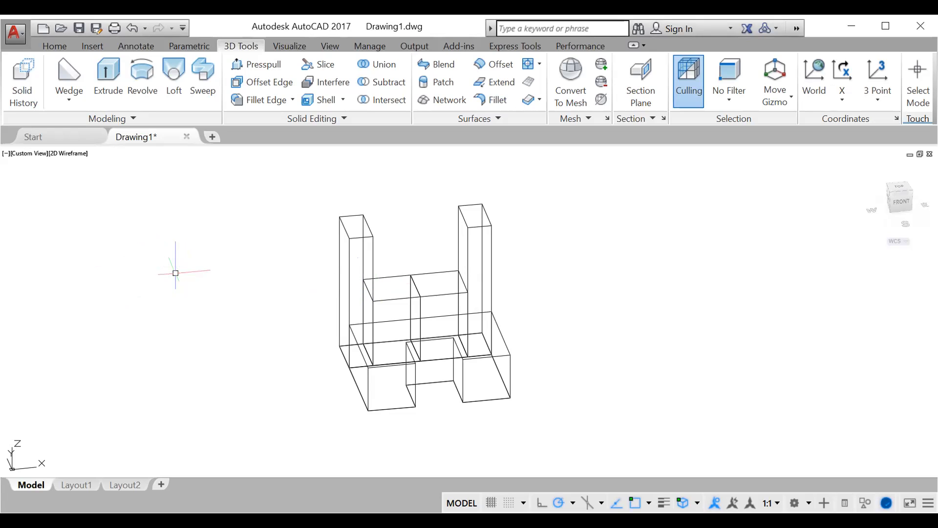
Draw an upright wedge with a 16-unit base length in the empty space beside the solid
{"action": "left_click", "coordinate": [69, 79]}
{"action": "left_click", "coordinate": [132, 254]}
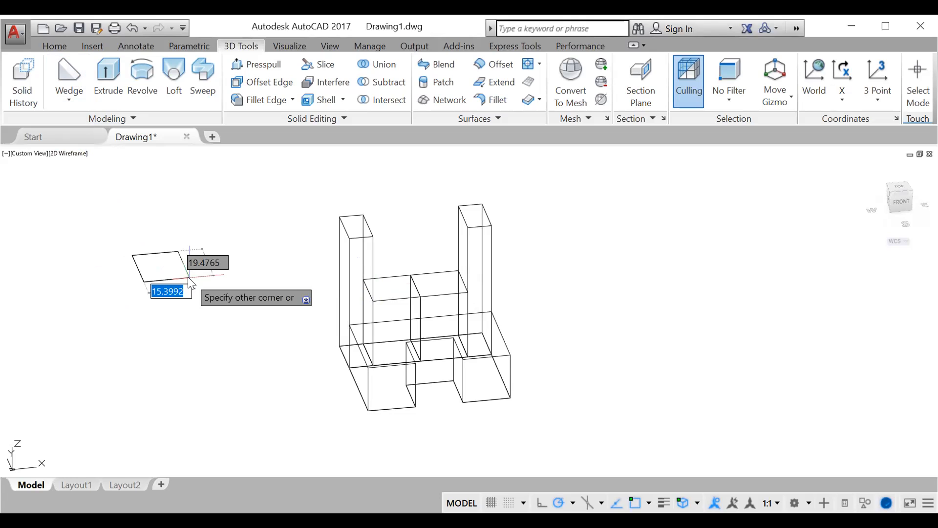
{"action": "type", "text": "16"}
{"action": "left_click", "coordinate": [190, 281]}
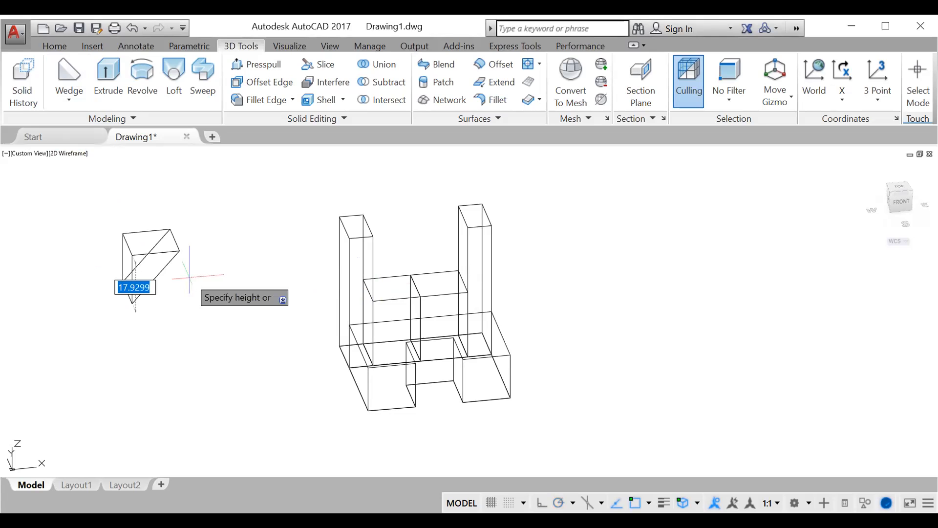
{"action": "left_click", "coordinate": [170, 187]}
{"action": "middle_click_drag", "start_coordinate": [209, 216], "coordinate": [204, 256]}
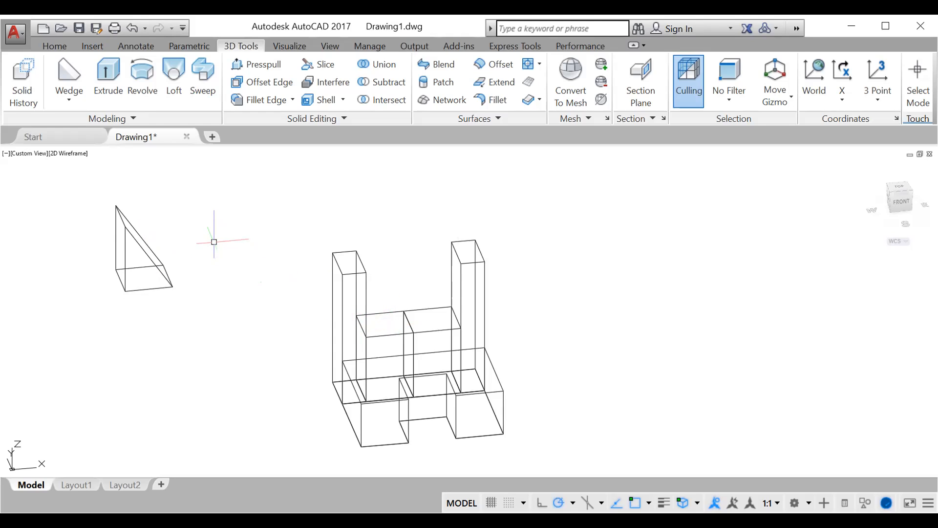
Try to mirror the wedge in 3D with its source kept, and delete the tilted copy
{"action": "type", "text": "MIr"}
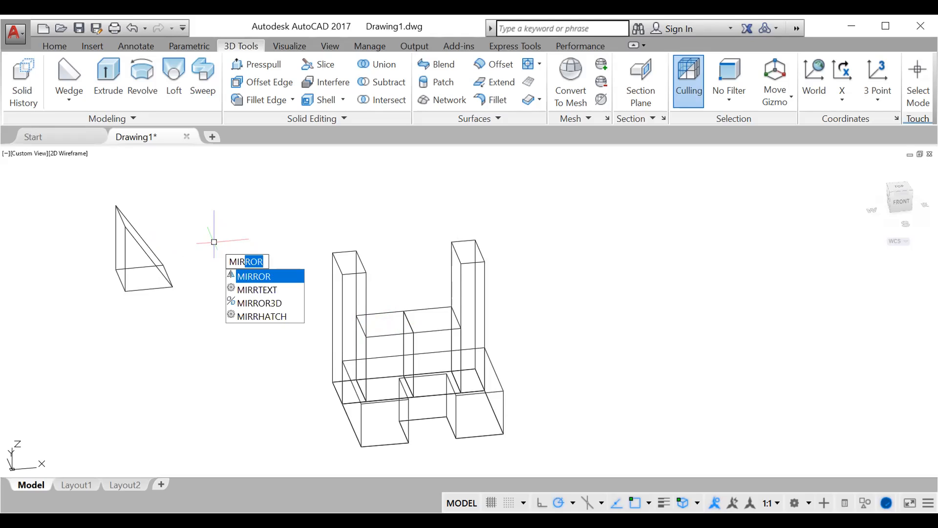
{"action": "left_click", "coordinate": [251, 275]}
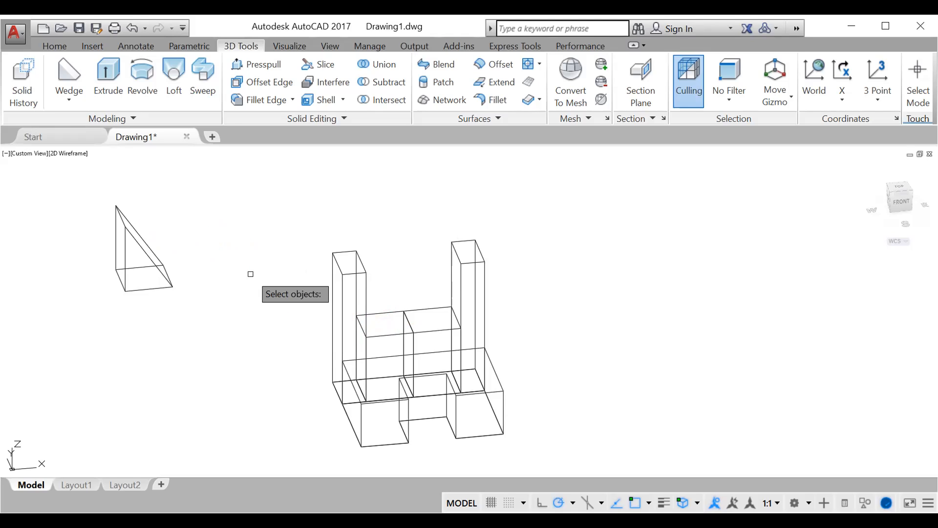
{"action": "left_click", "coordinate": [156, 257]}
{"action": "key", "text": "Return"}
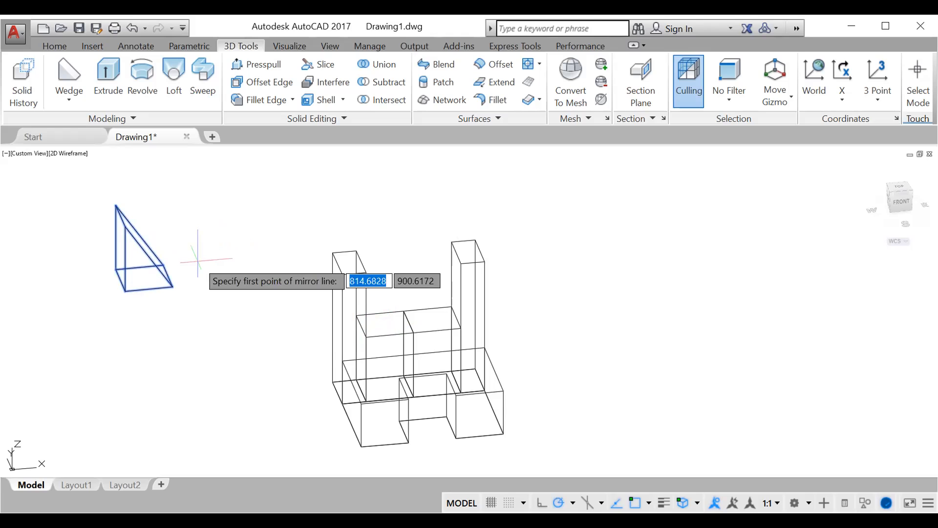
{"action": "middle_click_drag", "start_coordinate": [197, 259], "coordinate": [247, 274], "text": "shift"}
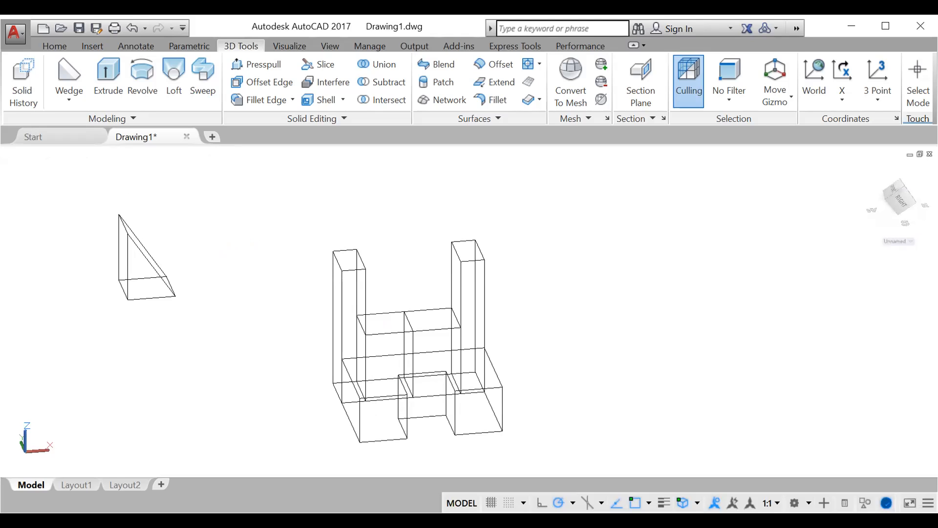
{"action": "middle_click_drag", "start_coordinate": [210, 291], "coordinate": [190, 268], "text": "shift"}
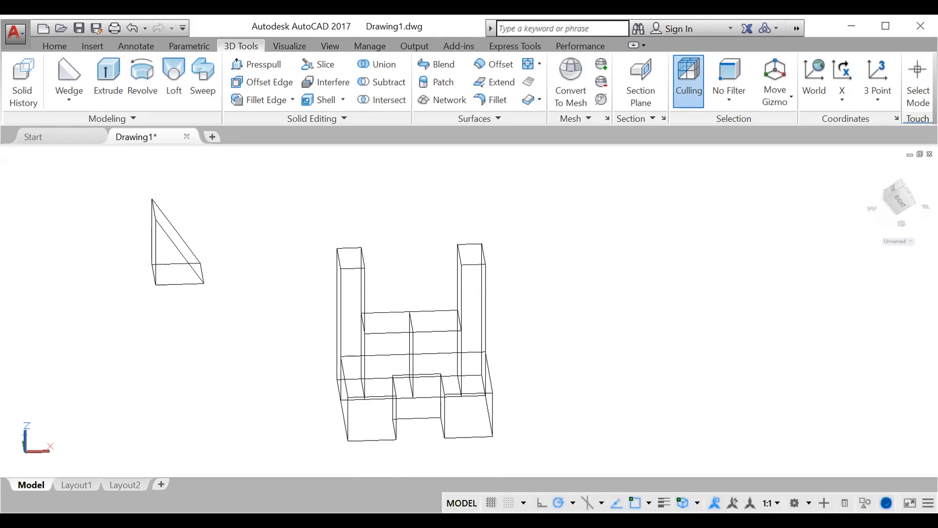
{"action": "left_click", "coordinate": [258, 285]}
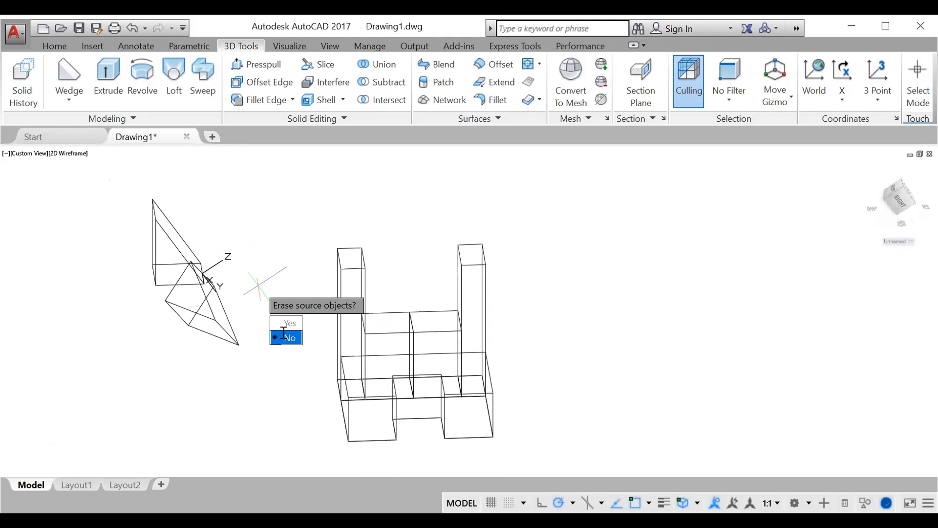
{"action": "left_click", "coordinate": [287, 337]}
{"action": "left_click", "coordinate": [216, 291]}
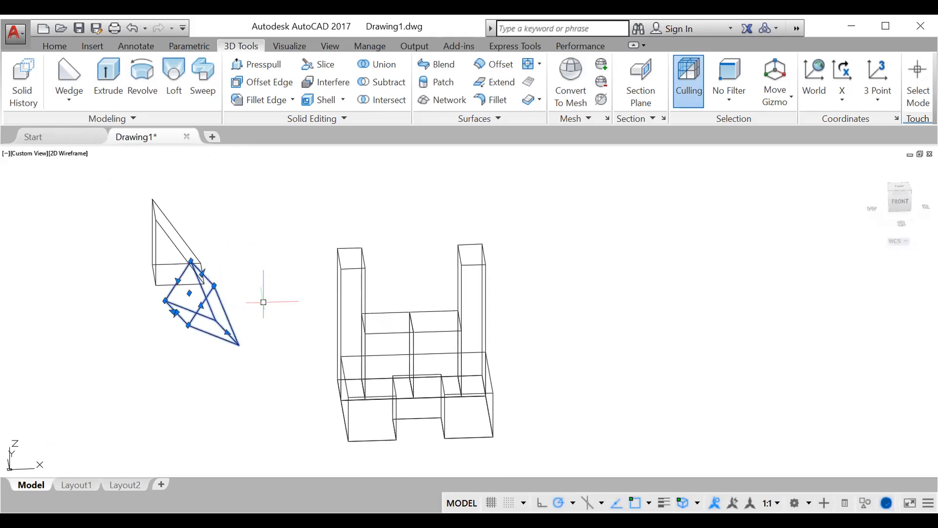
{"action": "key", "text": "Delete"}
{"action": "middle_click_drag", "start_coordinate": [429, 307], "coordinate": [432, 305], "text": "shift"}
{"action": "scroll", "coordinate": [339, 259], "scroll_direction": "down", "scroll_amount": 2}
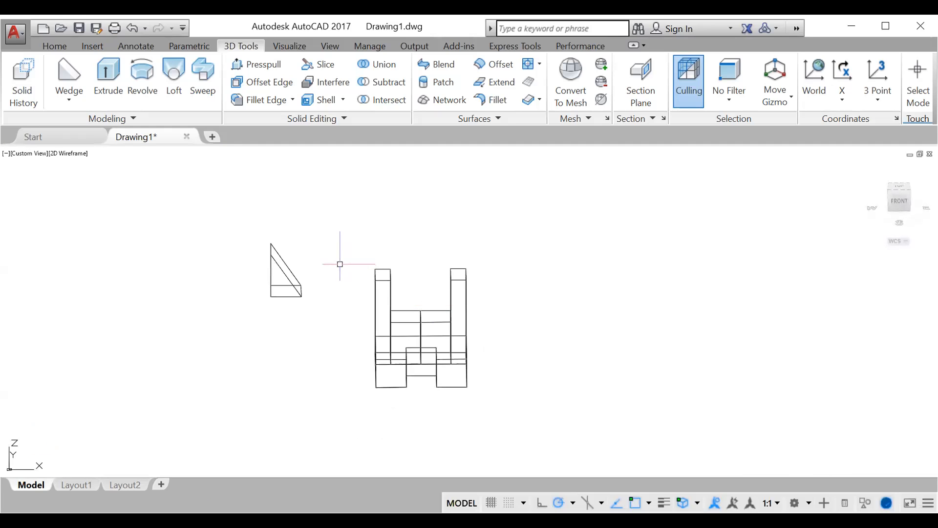
{"action": "scroll", "coordinate": [347, 284], "scroll_direction": "up", "scroll_amount": 4}
{"action": "middle_click_drag", "start_coordinate": [347, 284], "coordinate": [342, 288]}
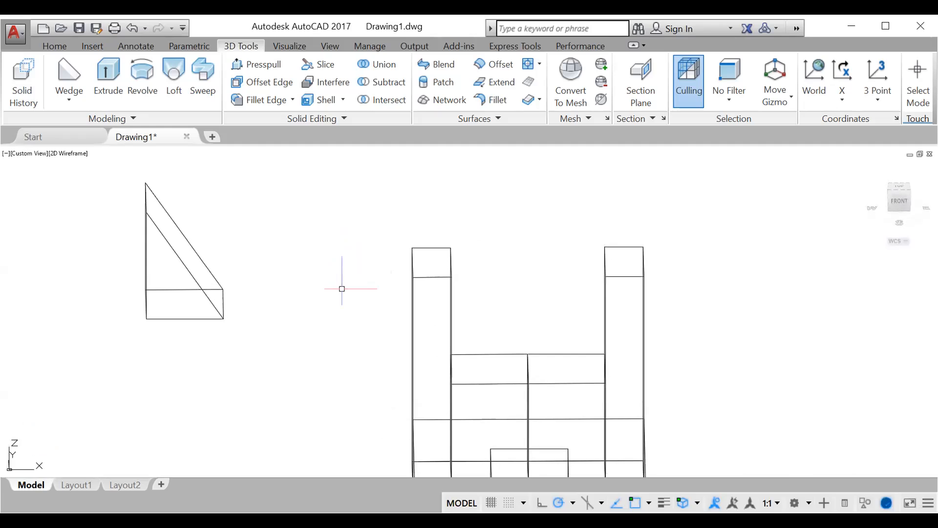
{"action": "type", "text": "mir"}
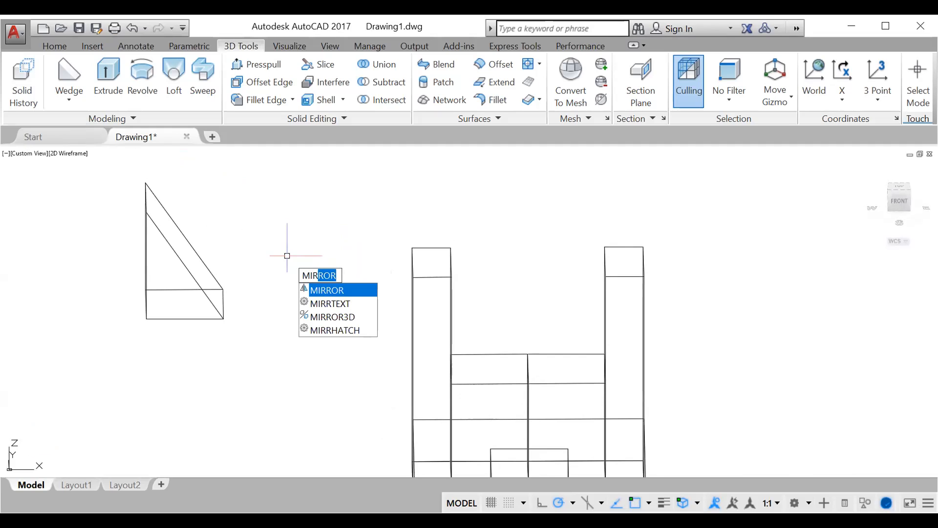
{"action": "key", "text": "Return"}
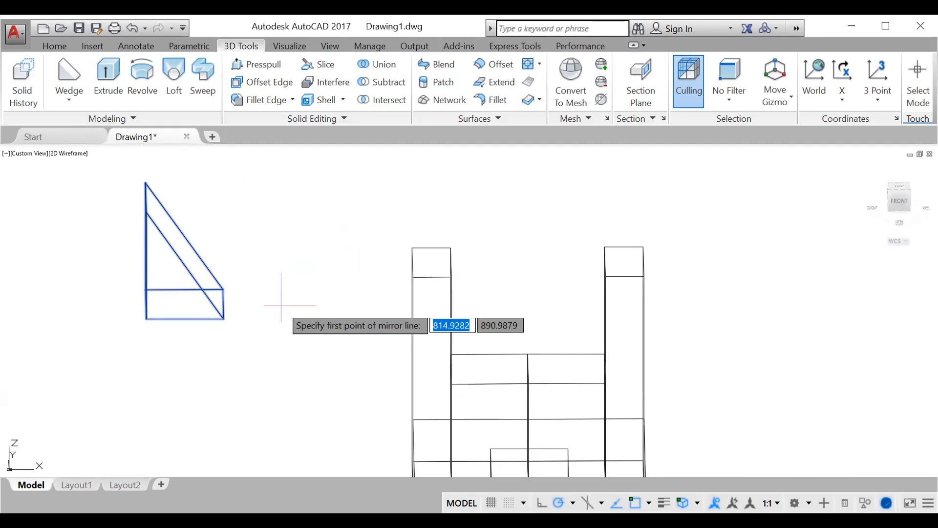
{"action": "key", "text": "Escape"}
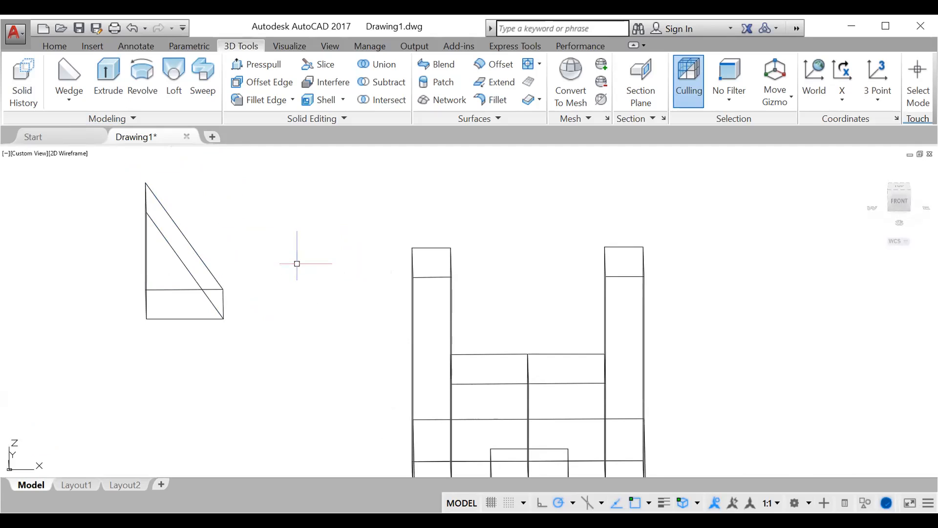
Try to mirror the wedge about its upright edge in the front view, keeping the source object
{"action": "type", "text": "MI"}
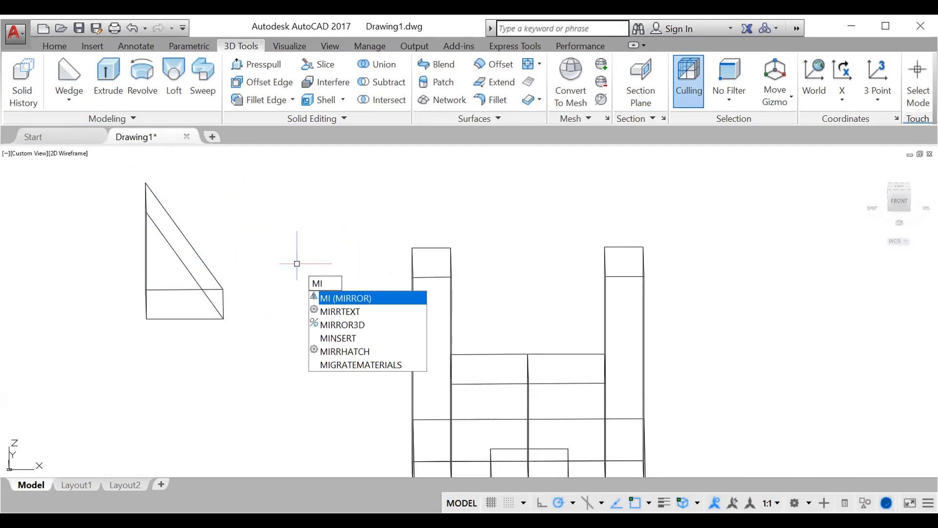
{"action": "key", "text": "Return"}
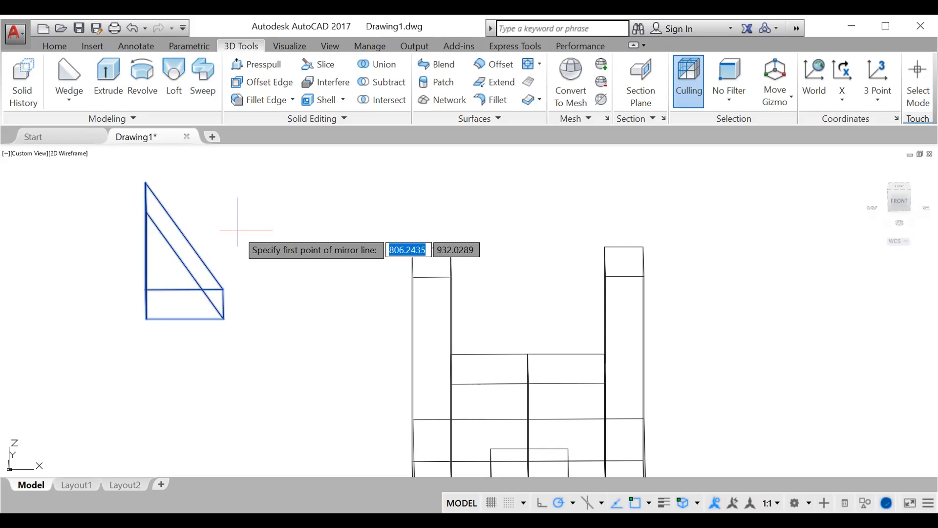
{"action": "double_click", "coordinate": [145, 203]}
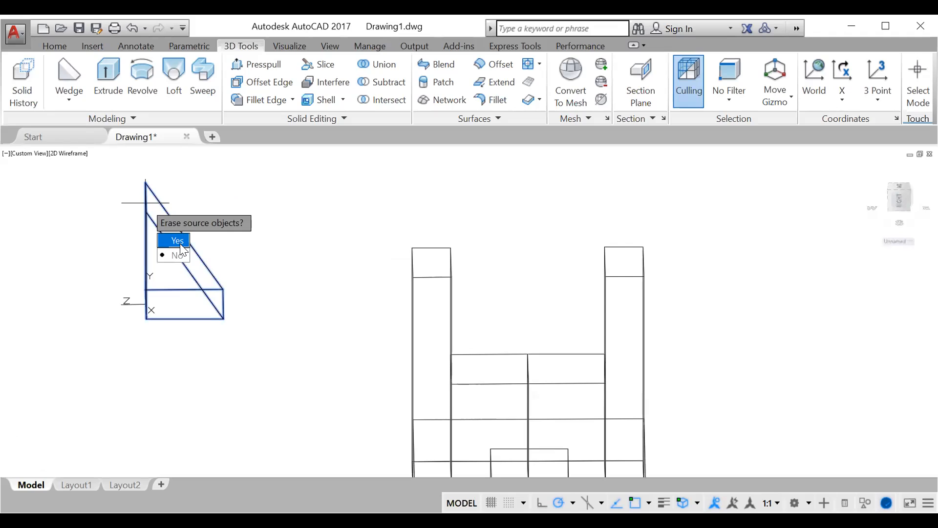
{"action": "left_click", "coordinate": [175, 254]}
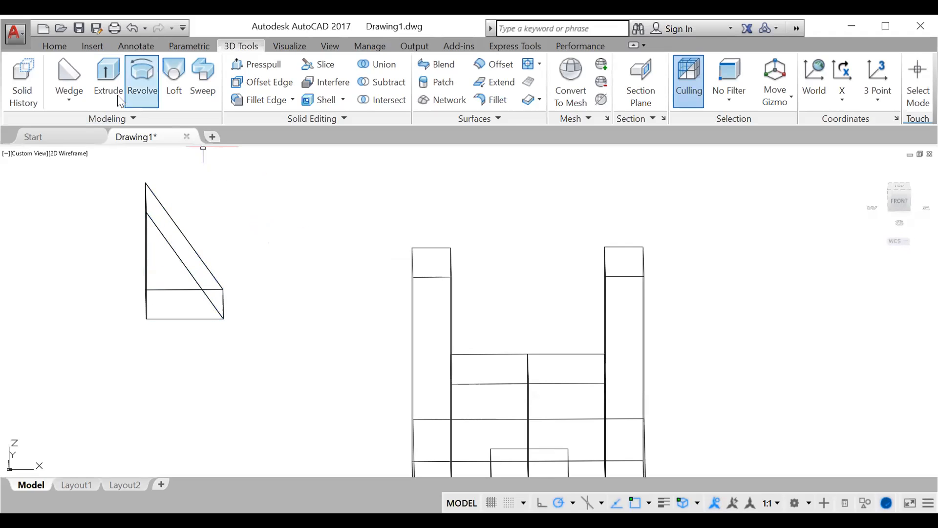
Draw a narrower trial wedge between the first wedge and the solid, and delete it
{"action": "left_click", "coordinate": [108, 81]}
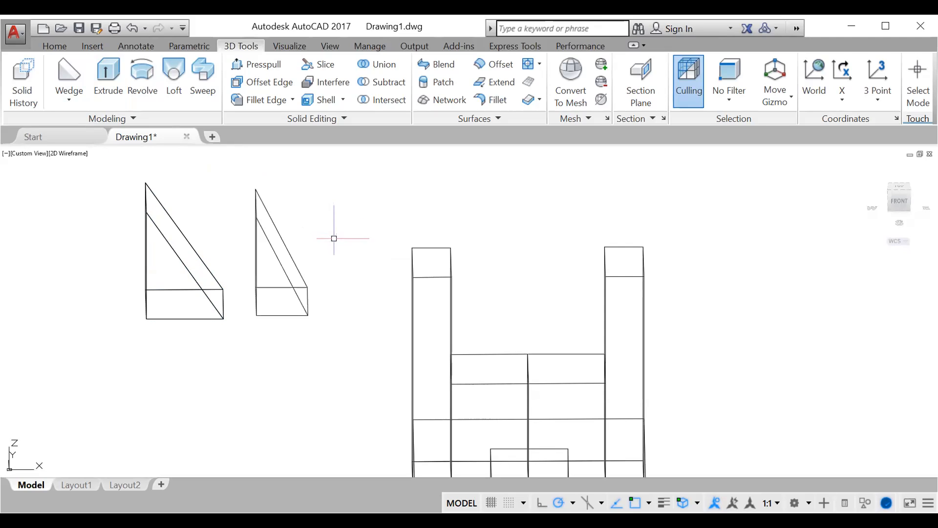
{"action": "left_click", "coordinate": [298, 299]}
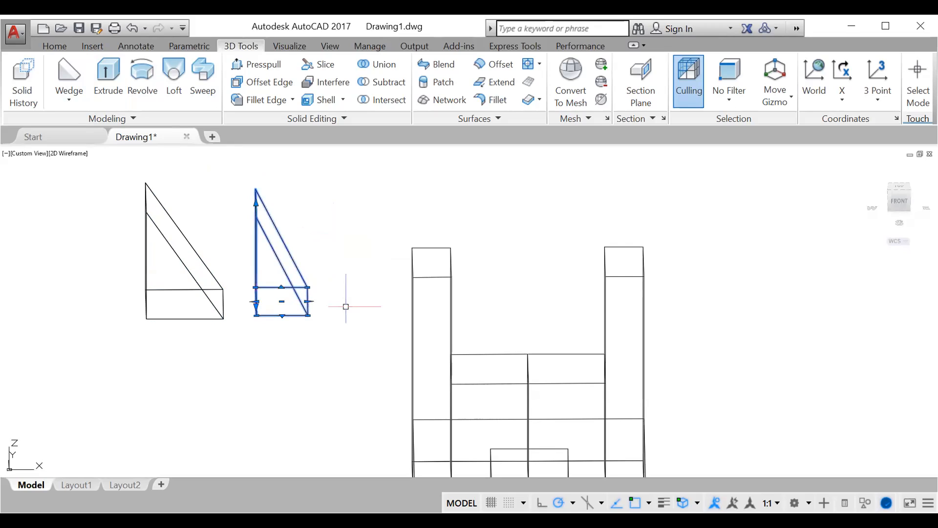
{"action": "key", "text": "Delete"}
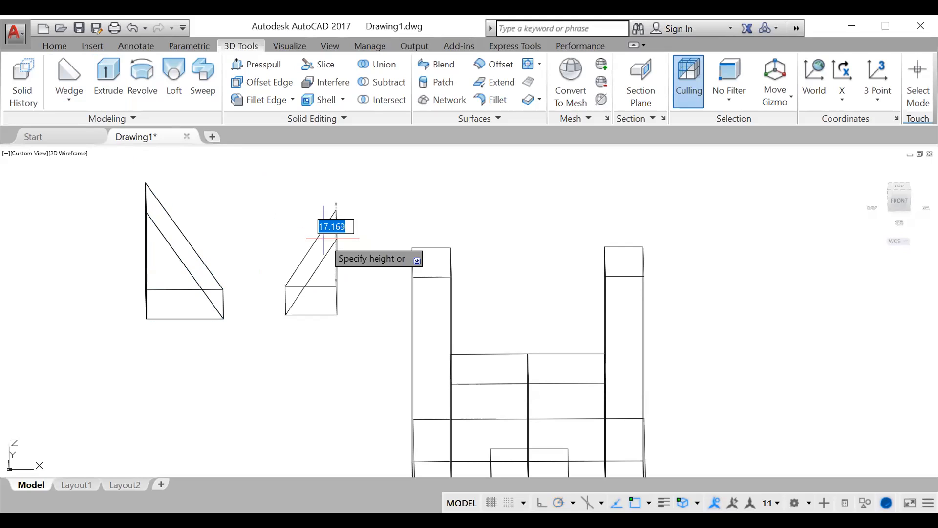
{"action": "key", "text": "Escape"}
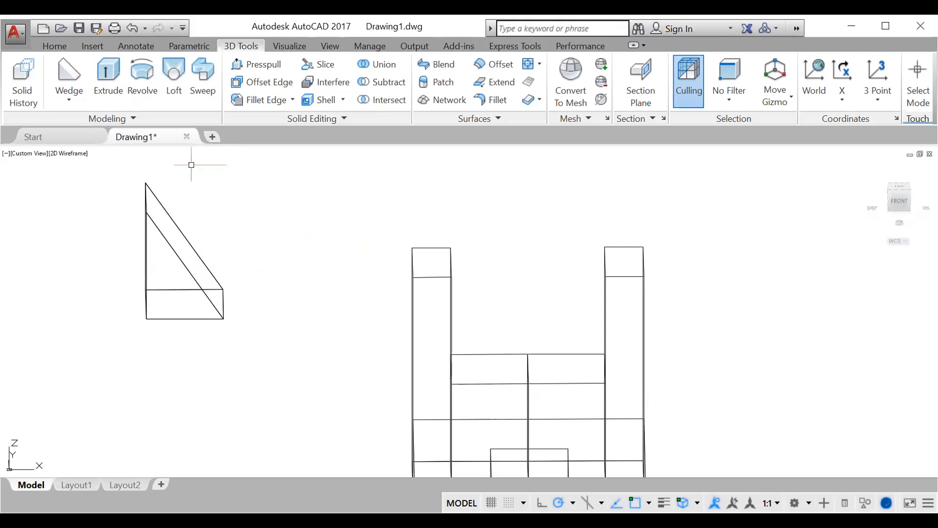
{"action": "left_click", "coordinate": [74, 79]}
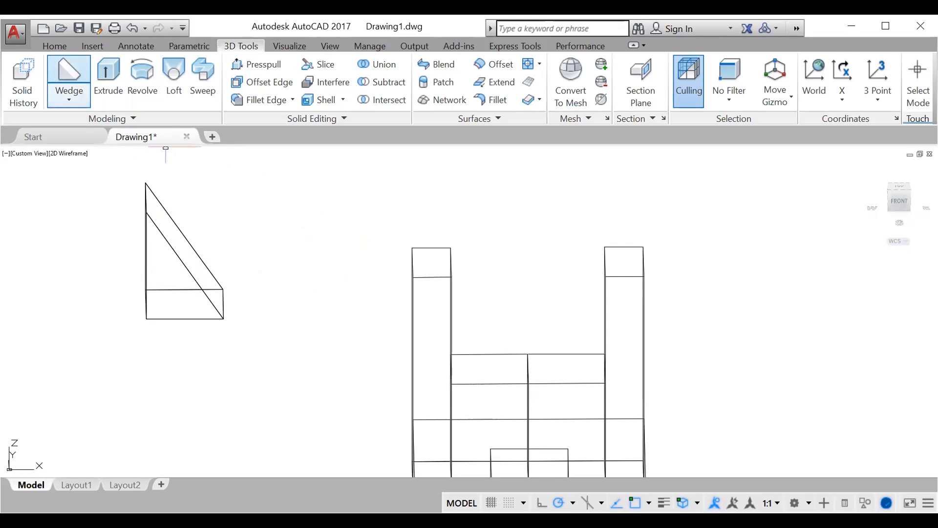
{"action": "left_click", "coordinate": [324, 279]}
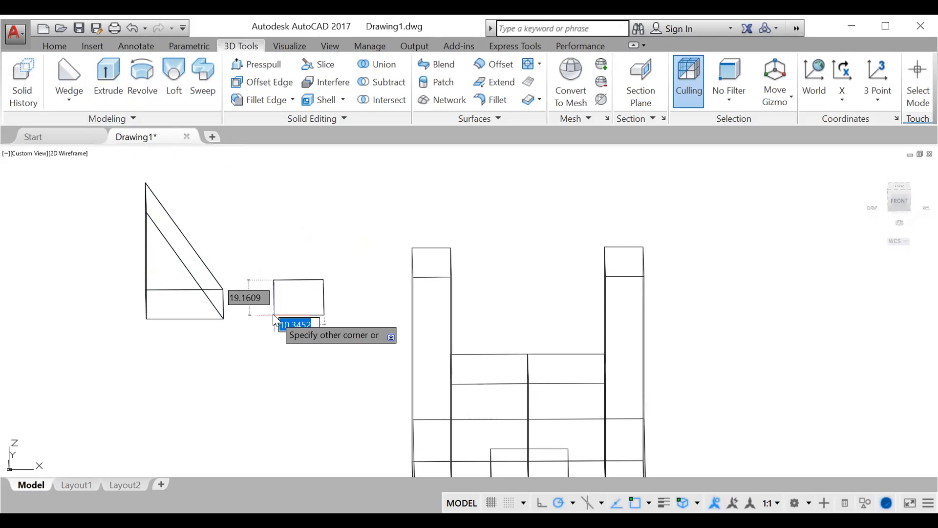
{"action": "type", "text": "16"}
{"action": "key", "text": "Return"}
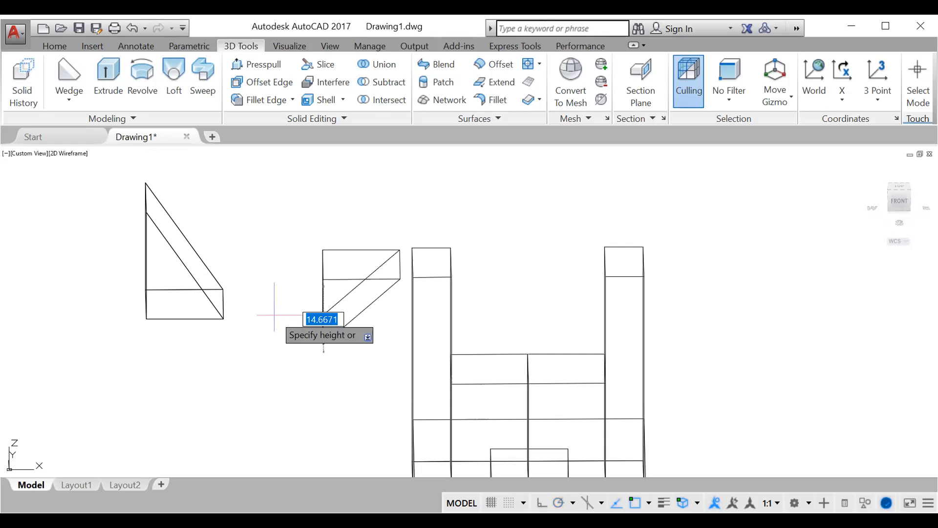
{"action": "key", "text": "BackSpace"}
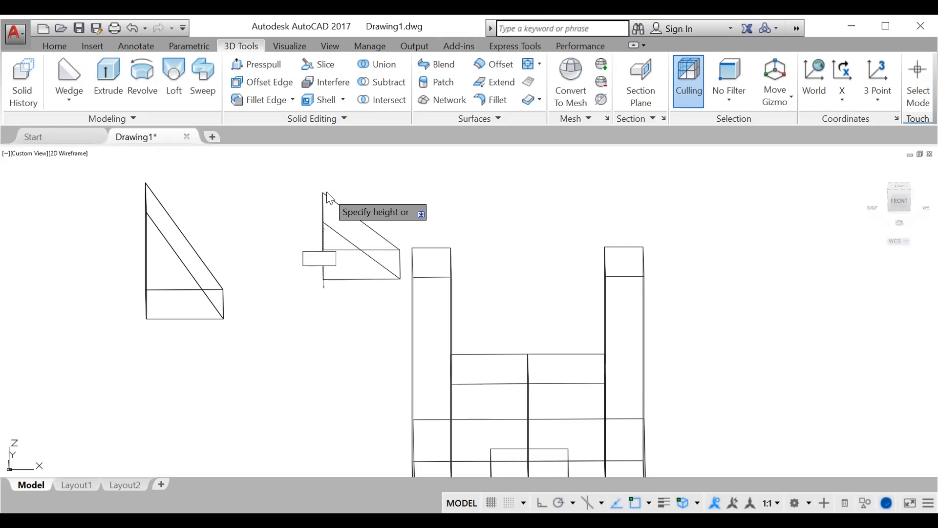
{"action": "key", "text": "Escape"}
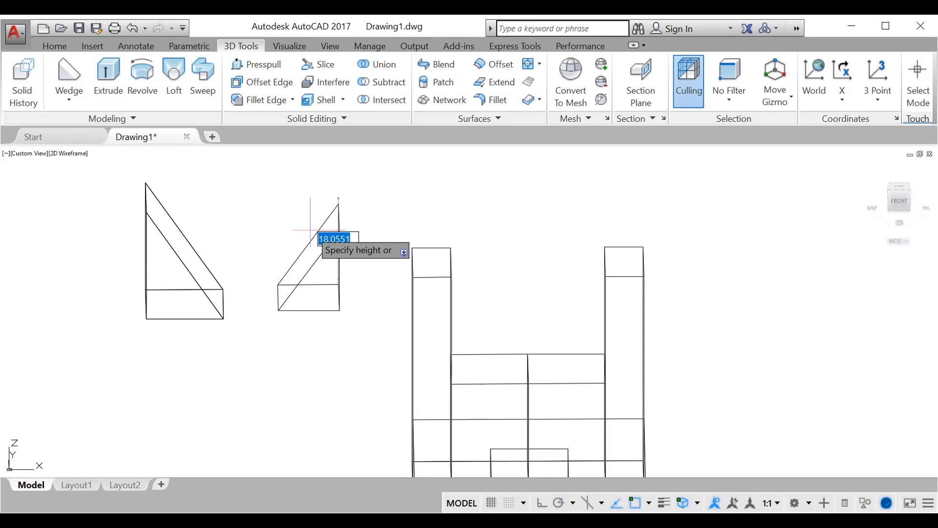
{"action": "key", "text": "Escape"}
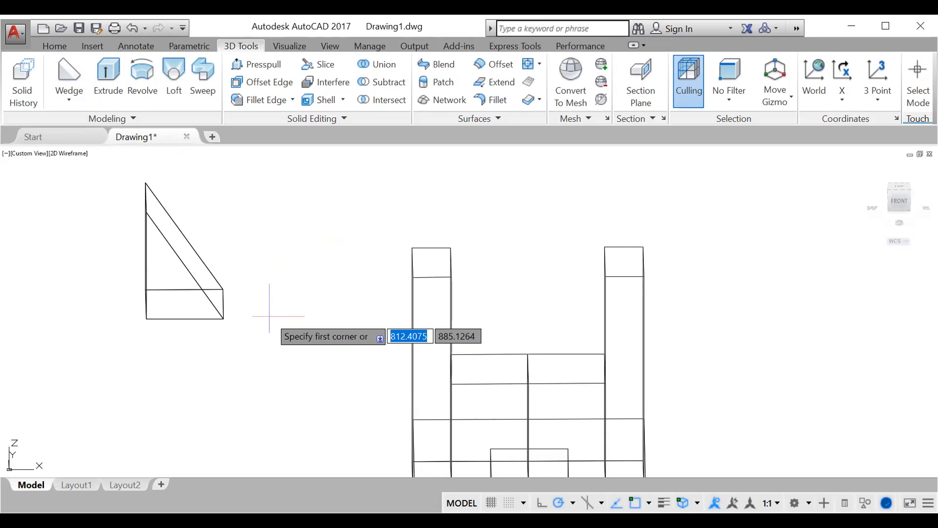
Draw an opposite-facing wedge with a -16 by -16 base, matching the first wedge's height, and move it against the first wedge
{"action": "left_click", "coordinate": [340, 280]}
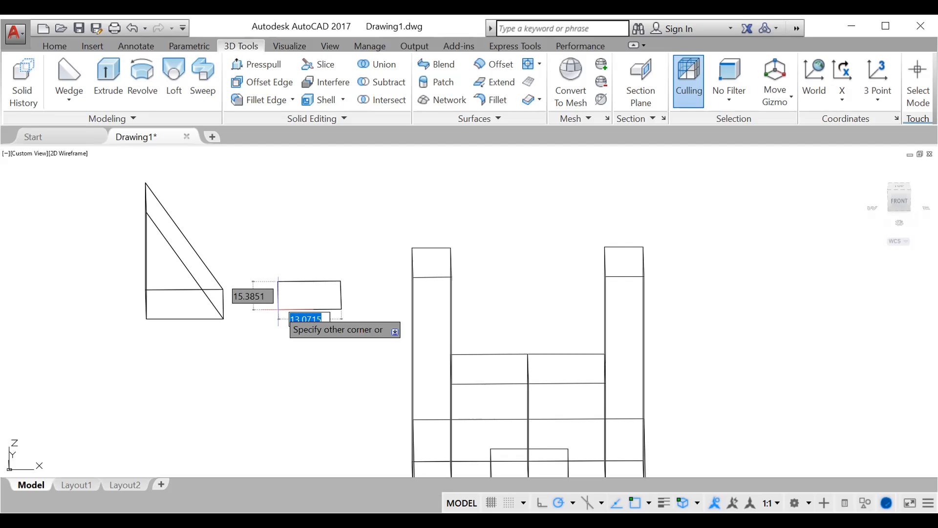
{"action": "type", "text": "-16"}
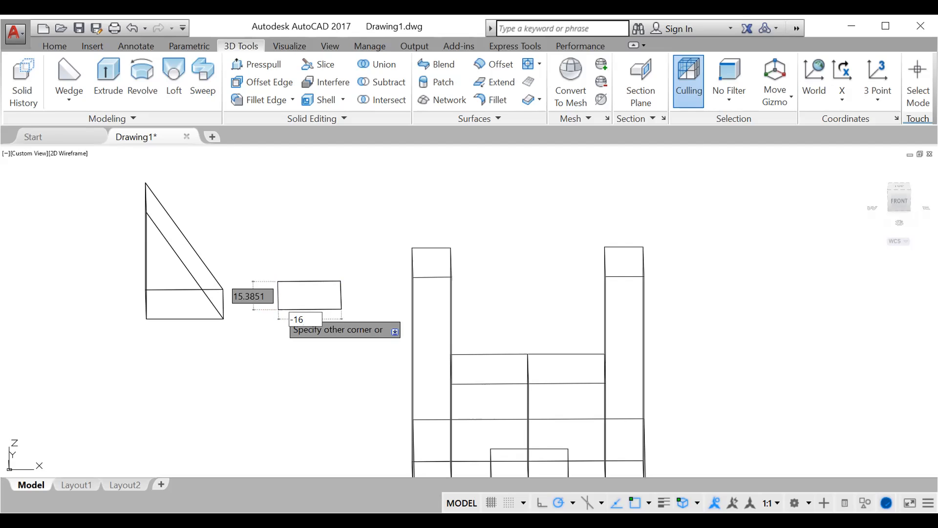
{"action": "key", "text": "Tab"}
{"action": "type", "text": "-16"}
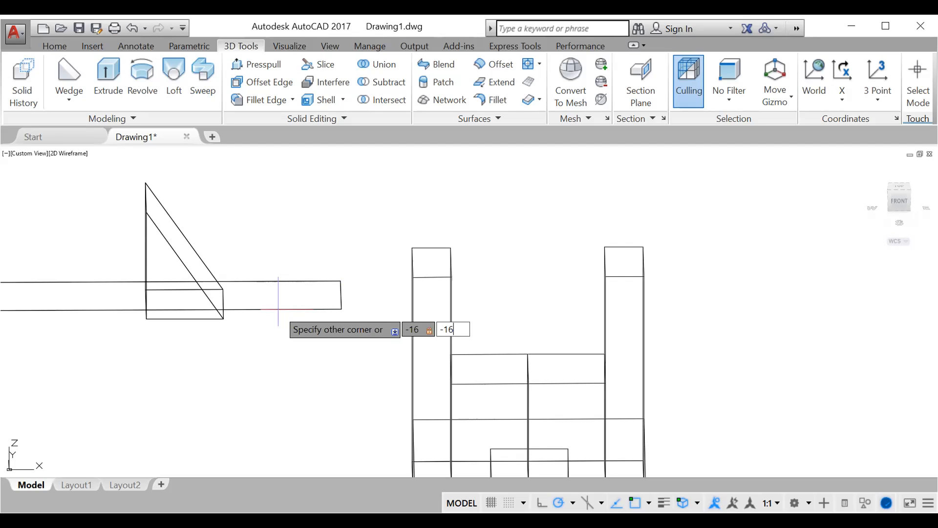
{"action": "key", "text": "Return"}
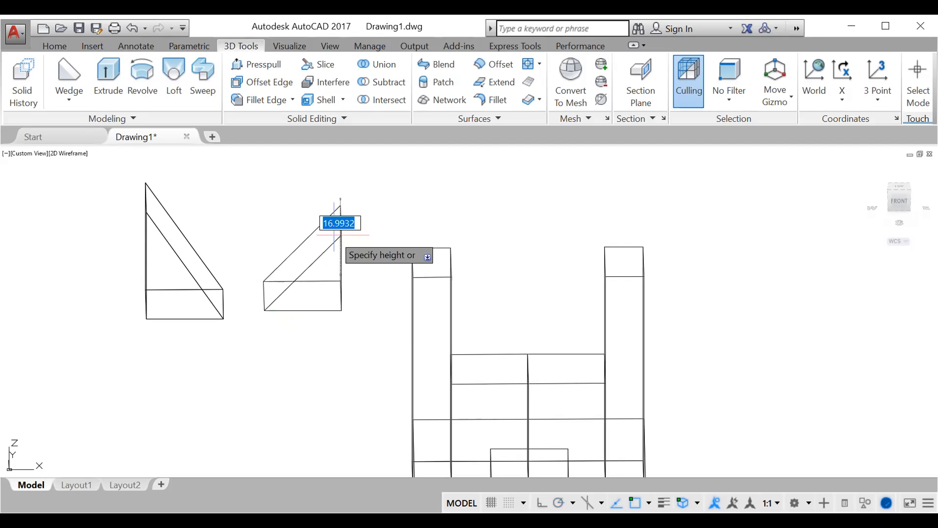
{"action": "left_click", "coordinate": [337, 240]}
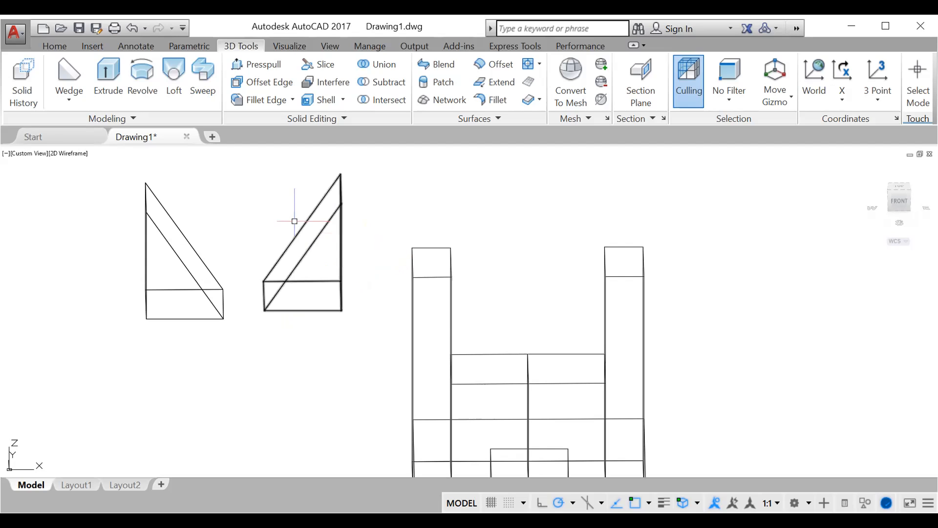
{"action": "type", "text": "move"}
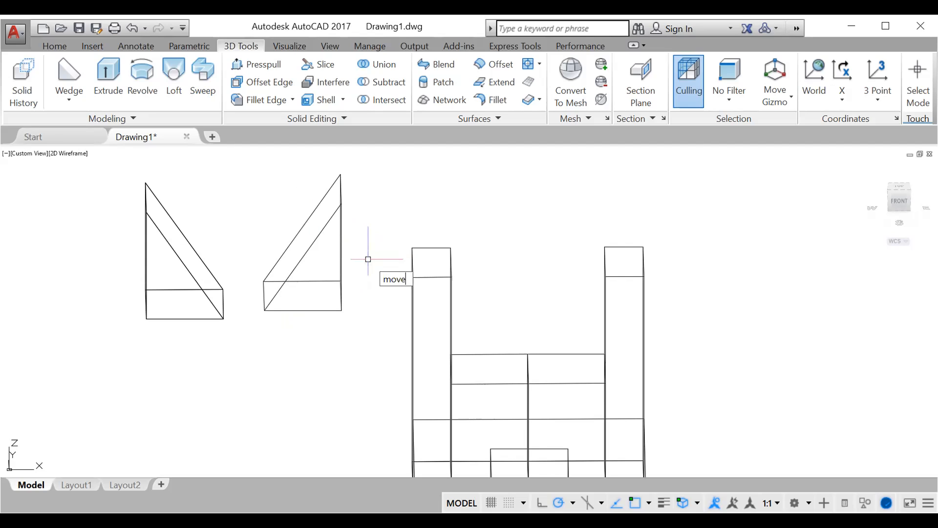
{"action": "key", "text": "Return"}
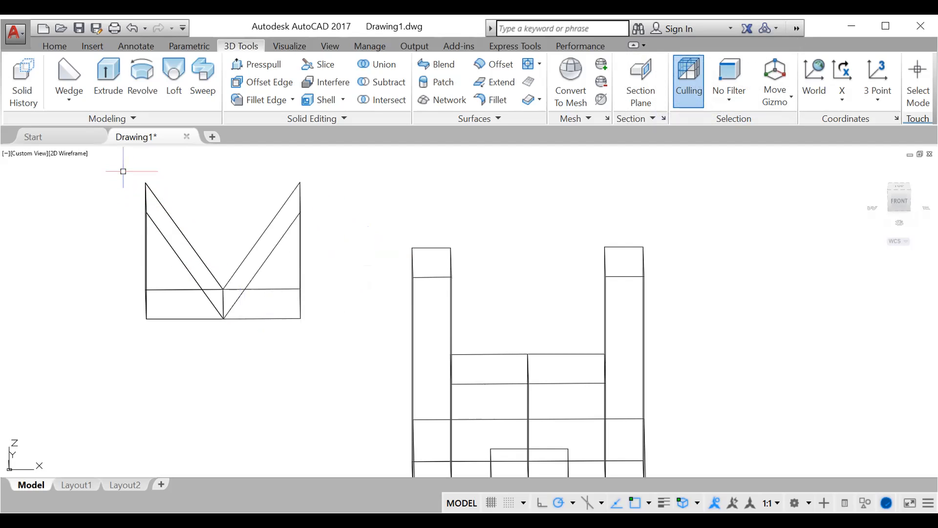
Move both wedges together by their lower outer corner onto the block between the two columns
{"action": "type", "text": "move"}
{"action": "key", "text": "Return"}
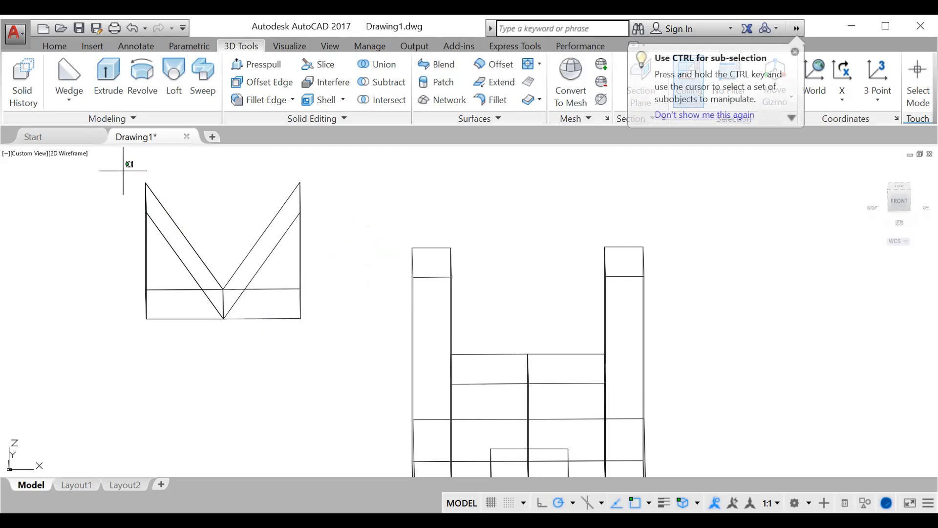
{"action": "left_click", "coordinate": [264, 319]}
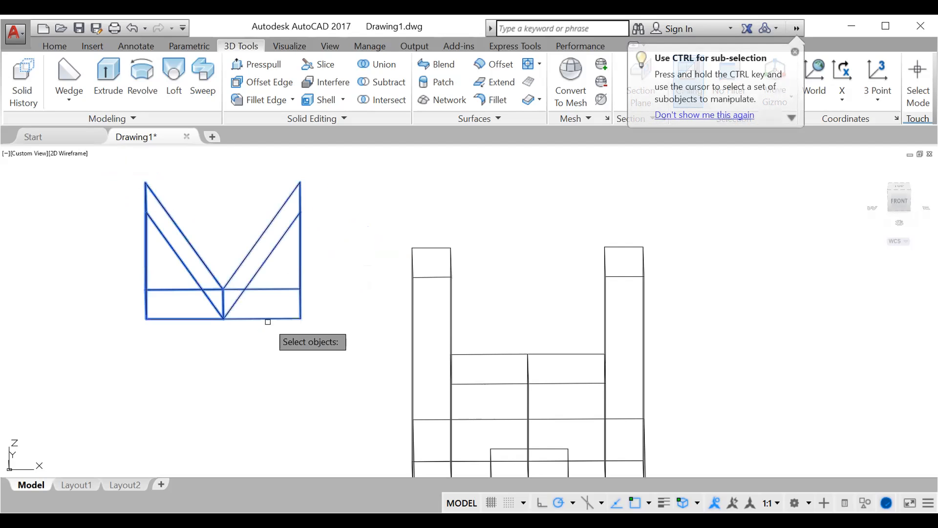
{"action": "key", "text": "Return"}
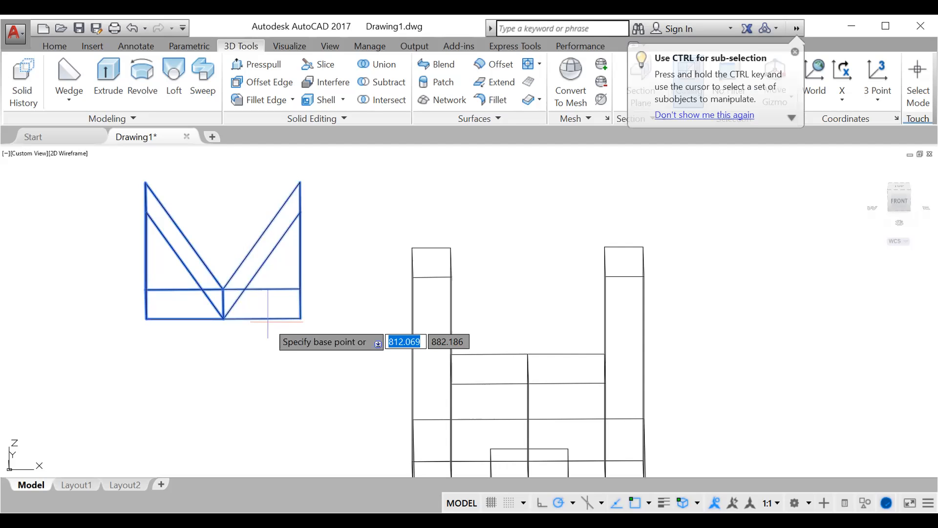
{"action": "left_click", "coordinate": [301, 318]}
{"action": "middle_click_drag", "start_coordinate": [464, 394], "coordinate": [487, 384], "text": "shift"}
{"action": "scroll", "coordinate": [559, 317], "scroll_direction": "up", "scroll_amount": 5}
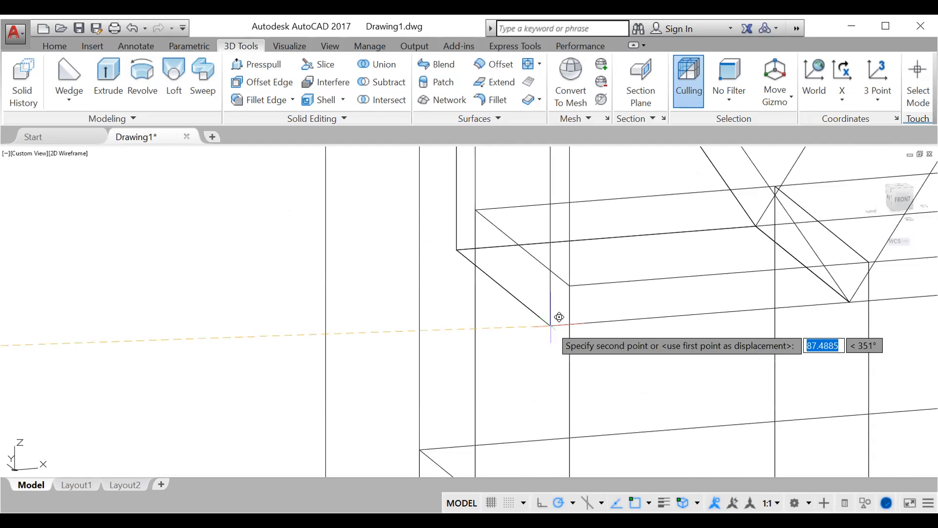
{"action": "left_click", "coordinate": [551, 326]}
Examine the assembled model in the Conceptual visual style
{"action": "scroll", "coordinate": [651, 295], "scroll_direction": "down", "scroll_amount": 7}
{"action": "middle_click_drag", "start_coordinate": [676, 294], "coordinate": [518, 262], "text": "shift"}
{"action": "scroll", "coordinate": [654, 293], "scroll_direction": "up", "scroll_amount": 8}
{"action": "scroll", "coordinate": [656, 294], "scroll_direction": "down", "scroll_amount": 4}
{"action": "left_click", "coordinate": [61, 153]}
{"action": "left_click", "coordinate": [86, 199]}
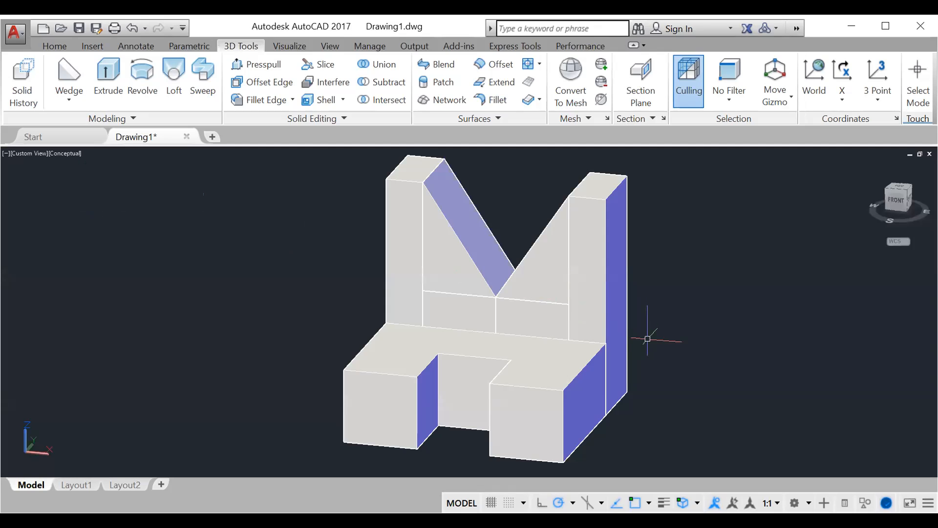
{"action": "middle_click_drag", "start_coordinate": [647, 329], "coordinate": [652, 338]}
{"action": "key", "text": "Escape"}
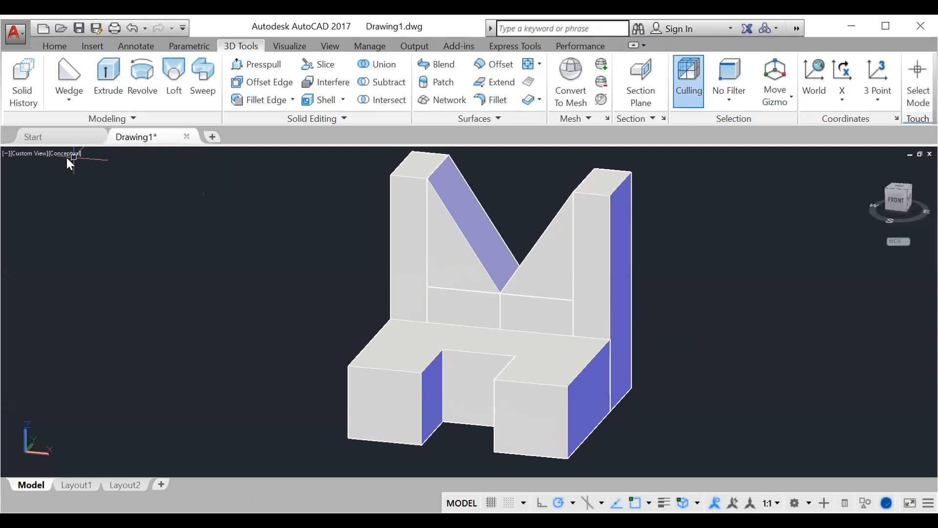
Return the display to 2D Wireframe and union all the bodies into a single solid
{"action": "left_click", "coordinate": [62, 152]}
{"action": "left_click", "coordinate": [80, 180]}
{"action": "scroll", "coordinate": [591, 267], "scroll_direction": "down", "scroll_amount": 2}
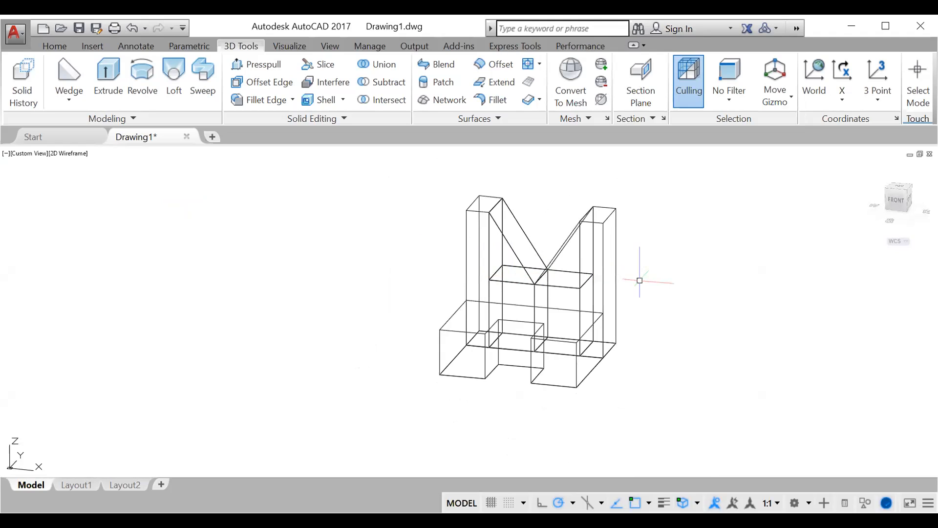
{"action": "type", "text": "UNI"}
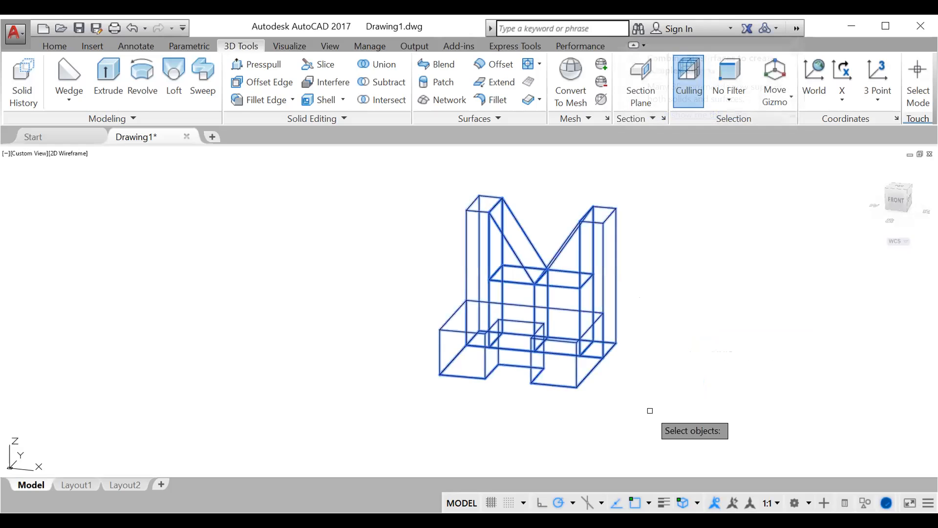
{"action": "key", "text": "Return"}
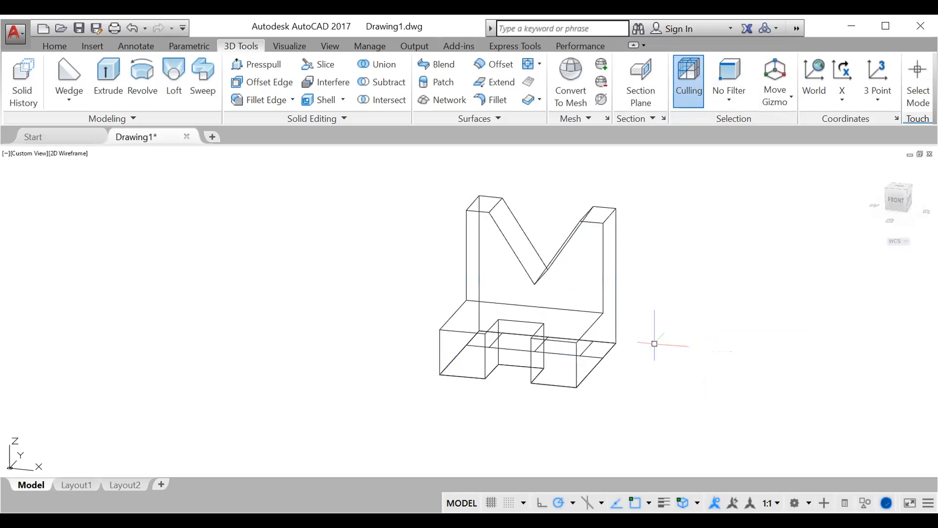
{"action": "left_click", "coordinate": [592, 357]}
{"action": "left_click", "coordinate": [587, 349]}
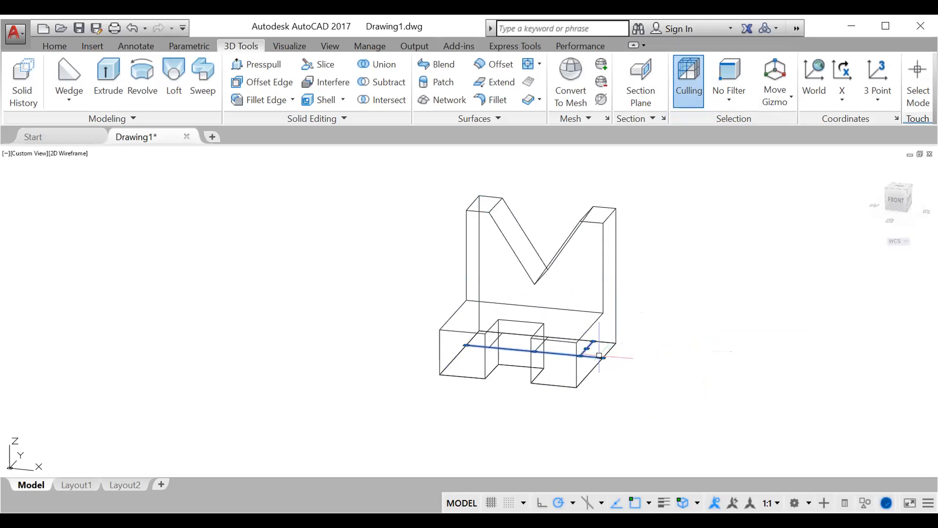
{"action": "key", "text": "Escape"}
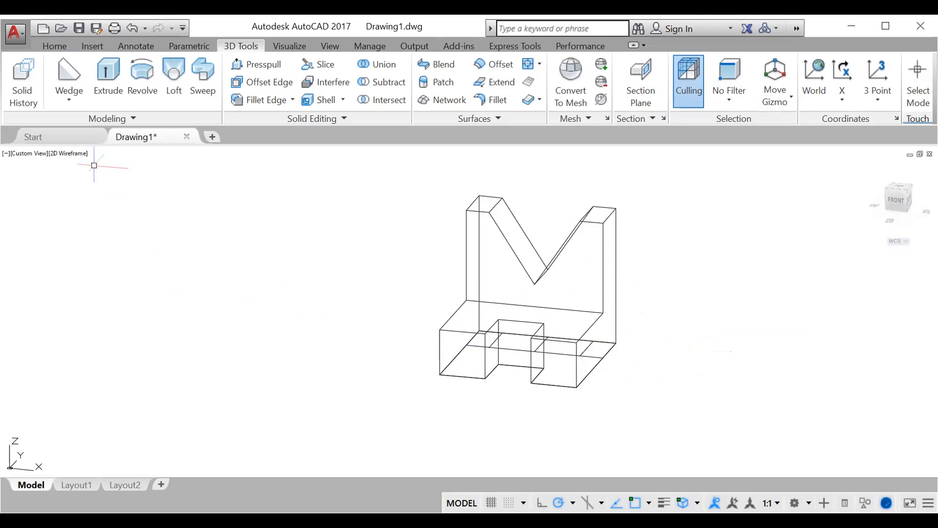
Shade the united solid in the Conceptual visual style, and delete the existing viewport from Layout1
{"action": "left_click", "coordinate": [78, 163]}
{"action": "left_click", "coordinate": [87, 198]}
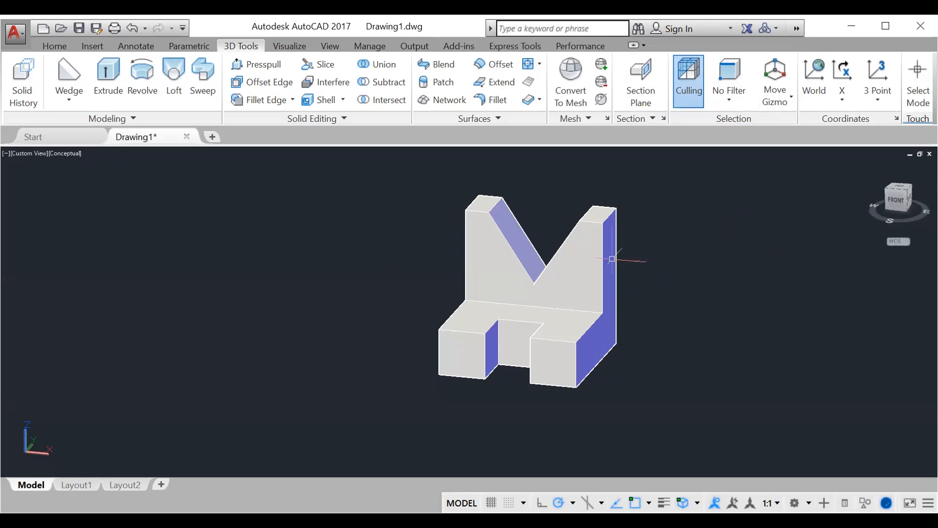
{"action": "left_click", "coordinate": [77, 485]}
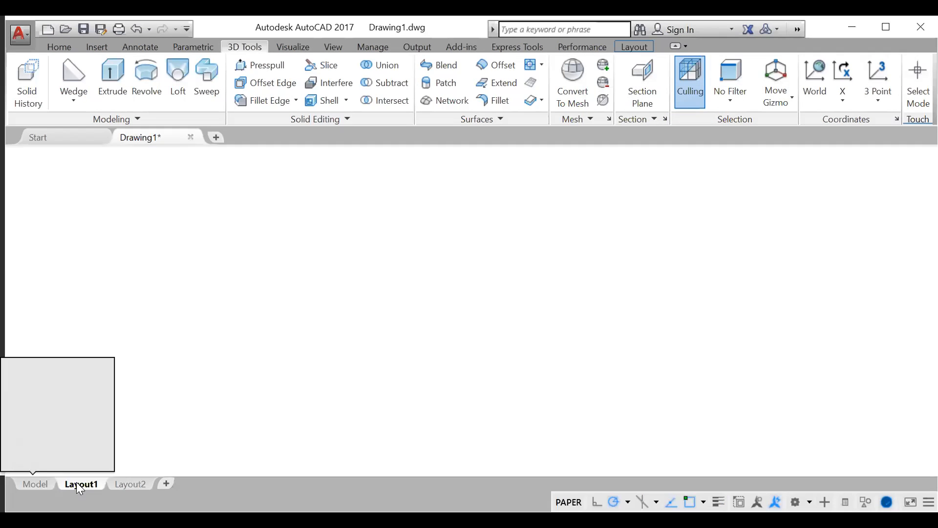
{"action": "left_click", "coordinate": [472, 201]}
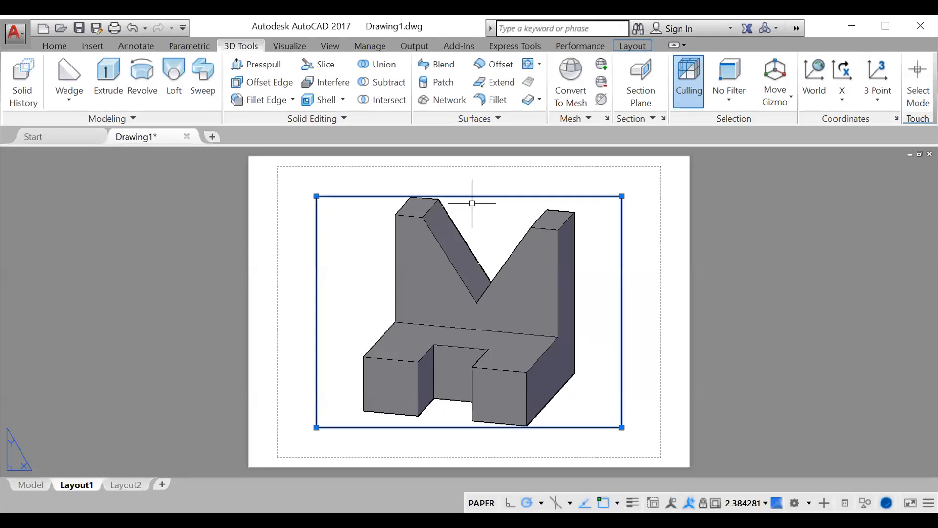
{"action": "key", "text": "Delete"}
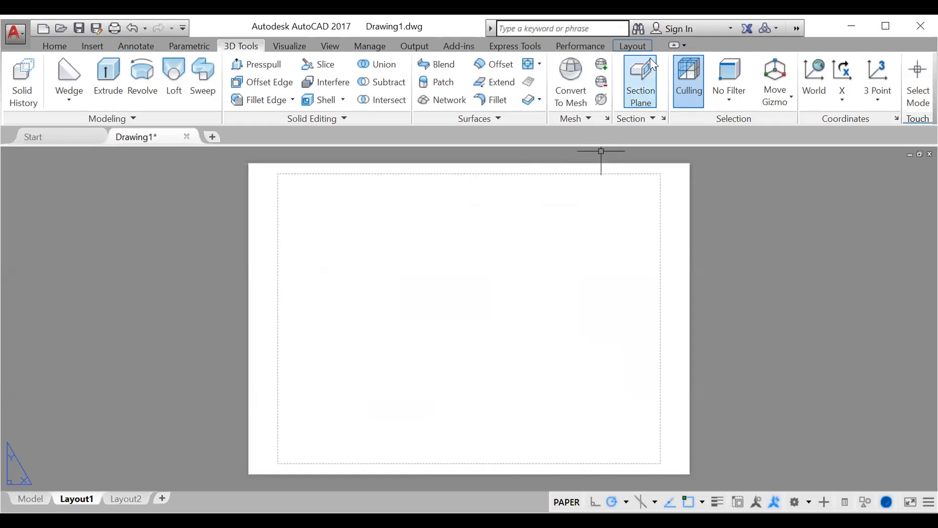
Set the drafting standard for new drawing views to third angle projection
{"action": "left_click", "coordinate": [644, 45]}
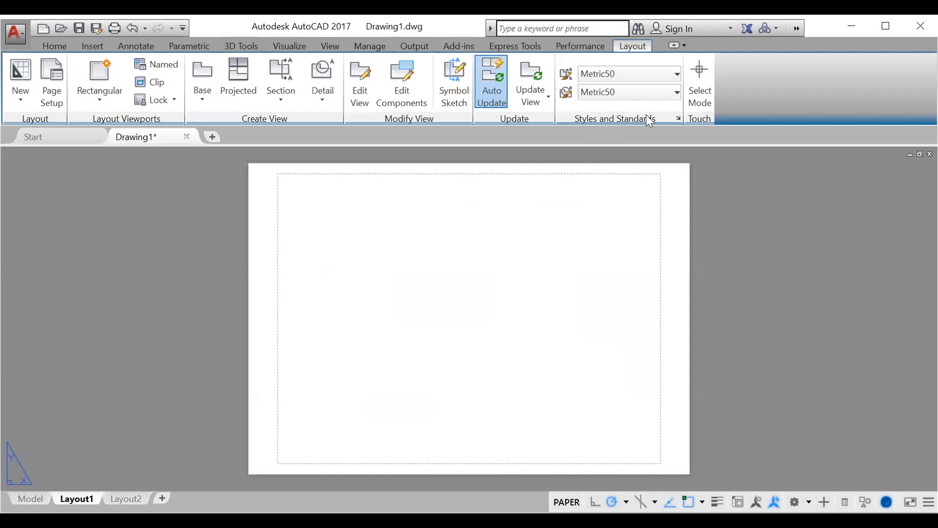
{"action": "left_click", "coordinate": [678, 117]}
{"action": "left_click", "coordinate": [367, 257]}
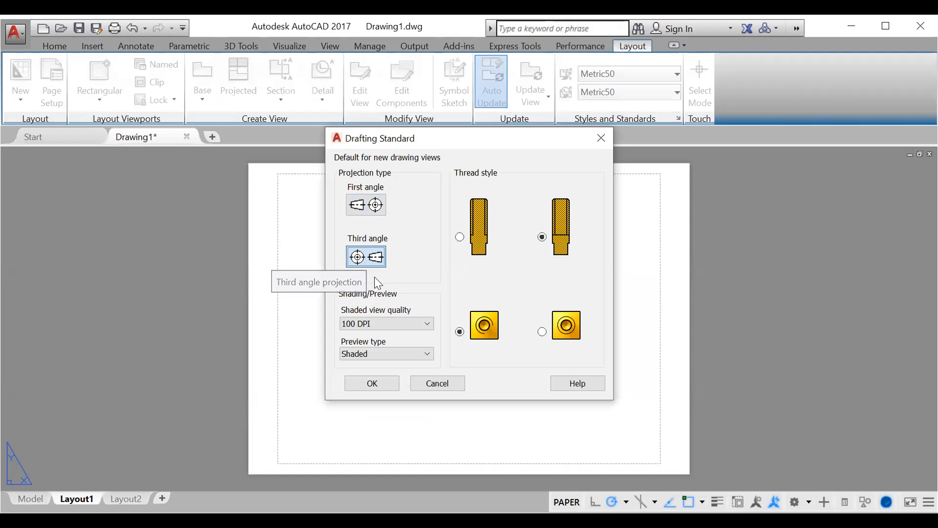
{"action": "left_click", "coordinate": [385, 381]}
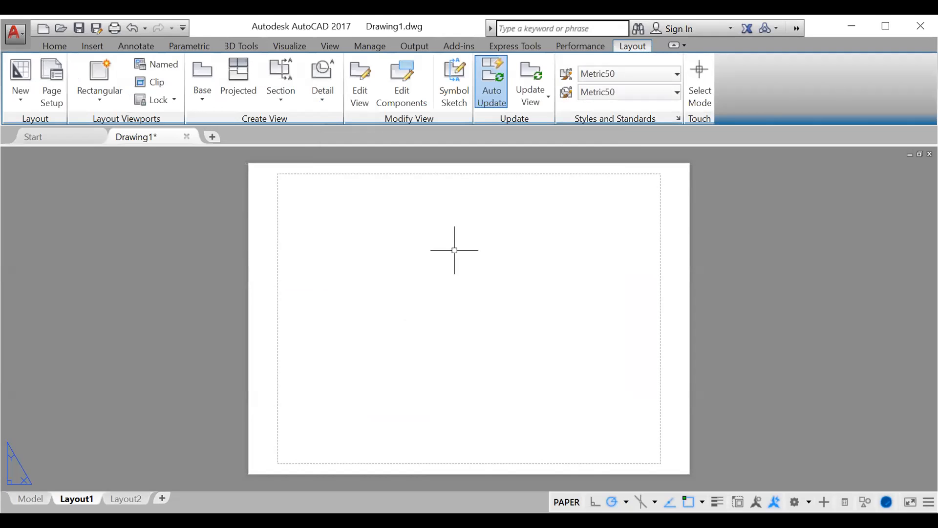
Place a 1:1 front base view from model space with projected left, top, right, bottom and isometric views around it
{"action": "left_click", "coordinate": [199, 93]}
{"action": "left_click", "coordinate": [194, 123]}
{"action": "left_click", "coordinate": [383, 306]}
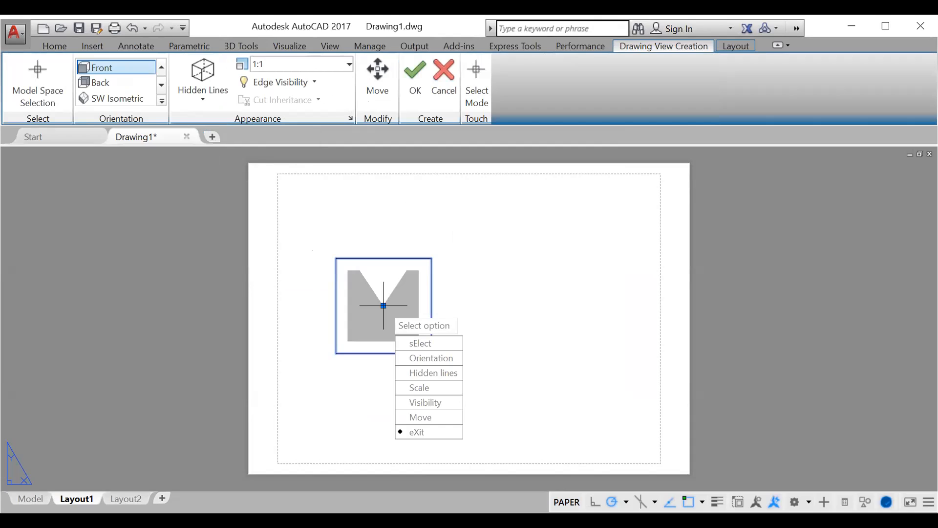
{"action": "key", "text": "Return"}
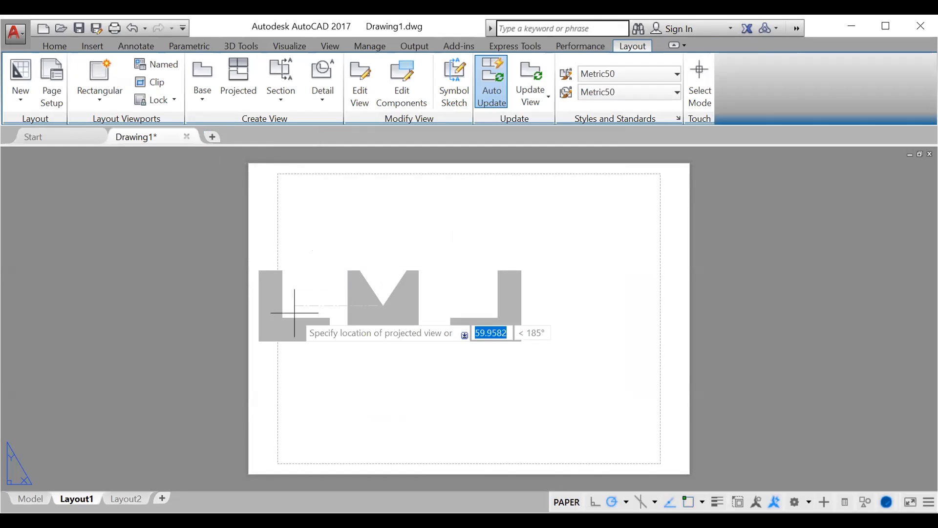
{"action": "left_click", "coordinate": [294, 312]}
{"action": "left_click", "coordinate": [383, 213]}
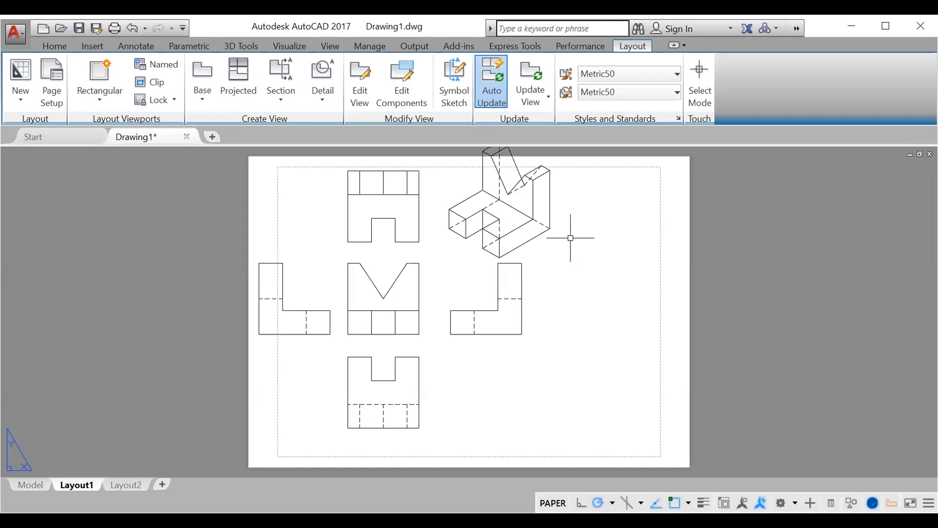
Display the isometric view with visible lines only, and move all the views inside the sheet's printable margins
{"action": "left_click", "coordinate": [521, 228]}
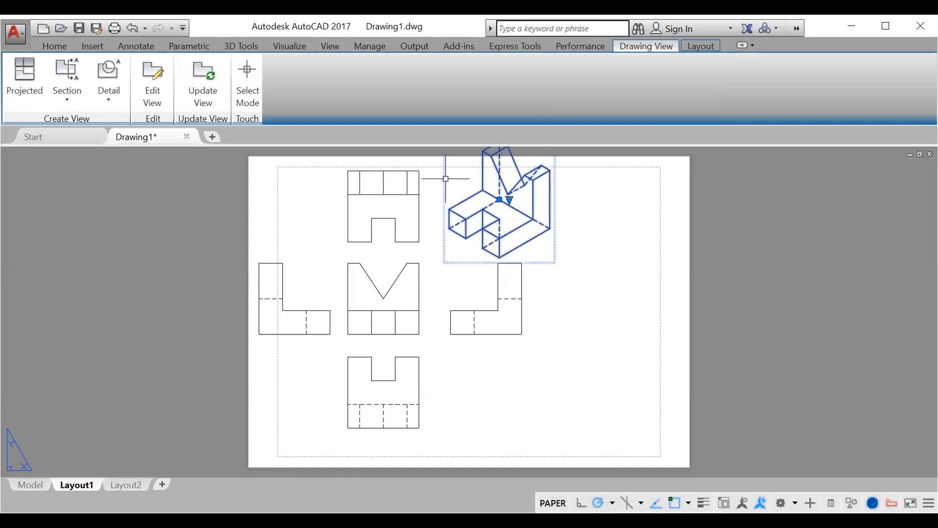
{"action": "left_click", "coordinate": [150, 98]}
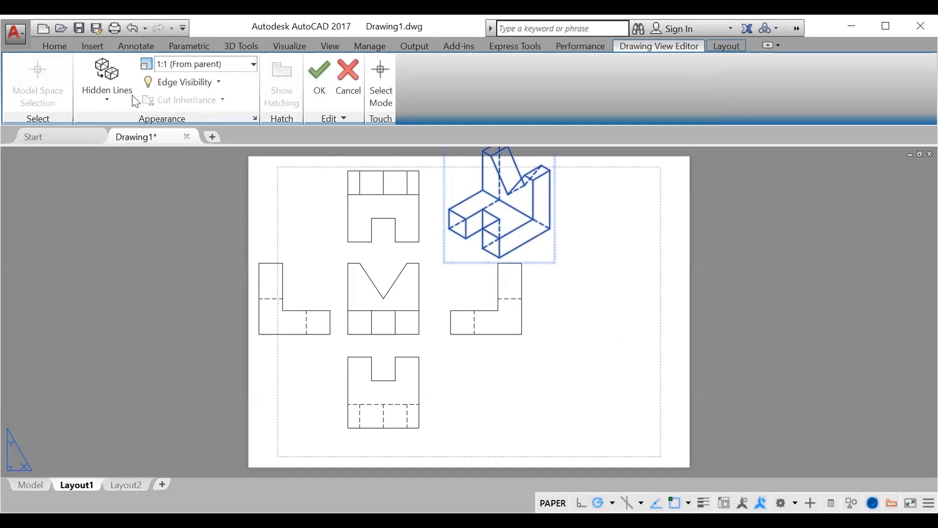
{"action": "left_click", "coordinate": [115, 93]}
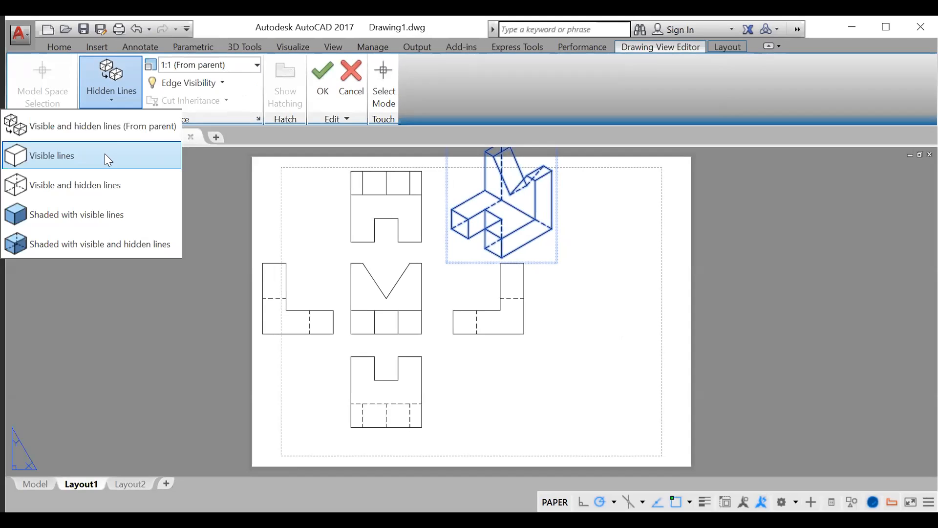
{"action": "left_click", "coordinate": [114, 152]}
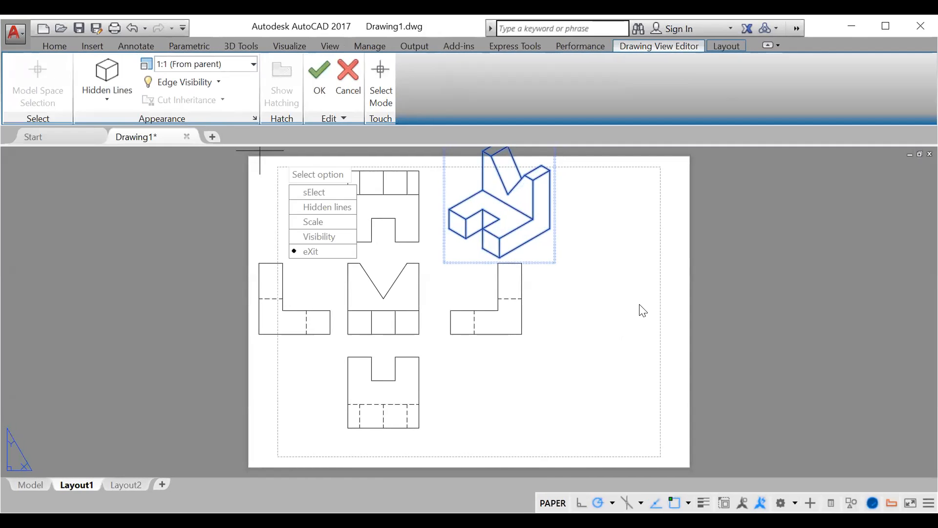
{"action": "key", "text": "Return"}
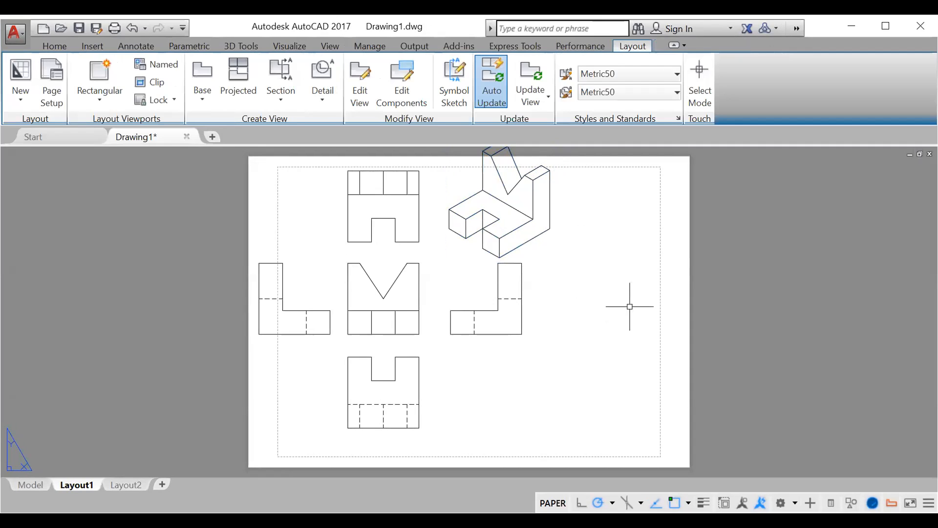
{"action": "type", "text": "move"}
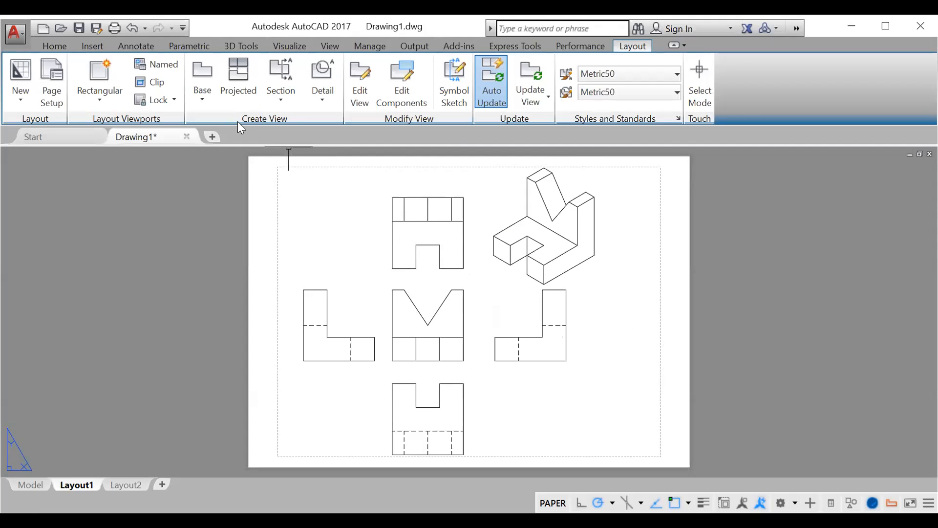
Place a 1:1 base view in the Back orientation beside the right side view on the sheet
{"action": "left_click", "coordinate": [202, 97]}
{"action": "left_click", "coordinate": [190, 124]}
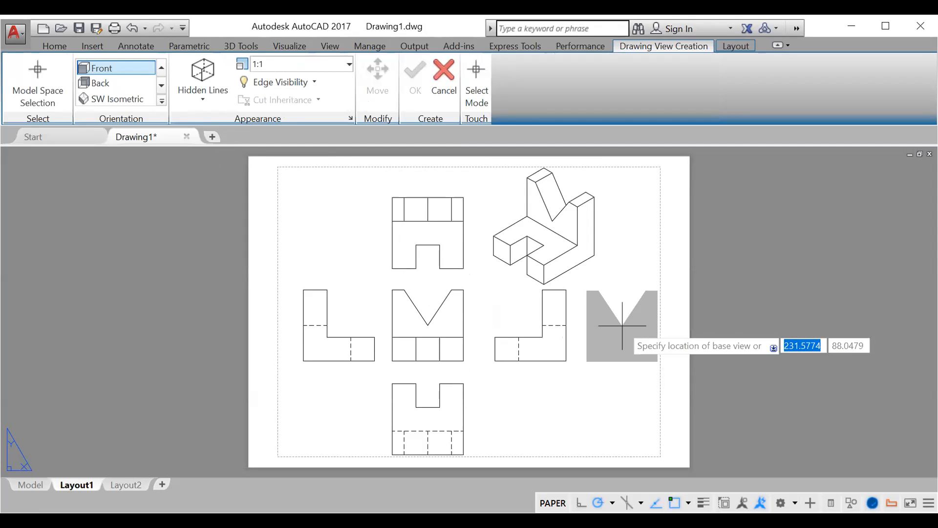
{"action": "right_click", "coordinate": [622, 326]}
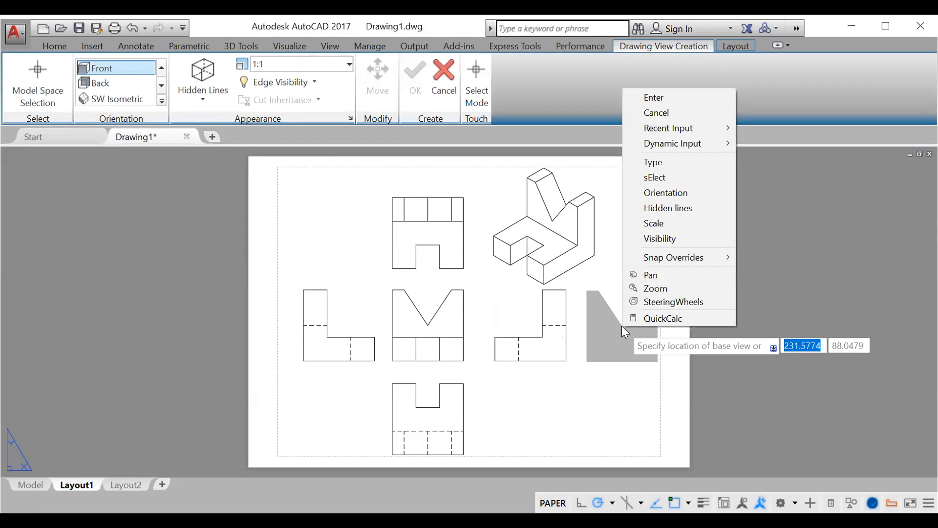
{"action": "left_click", "coordinate": [674, 193]}
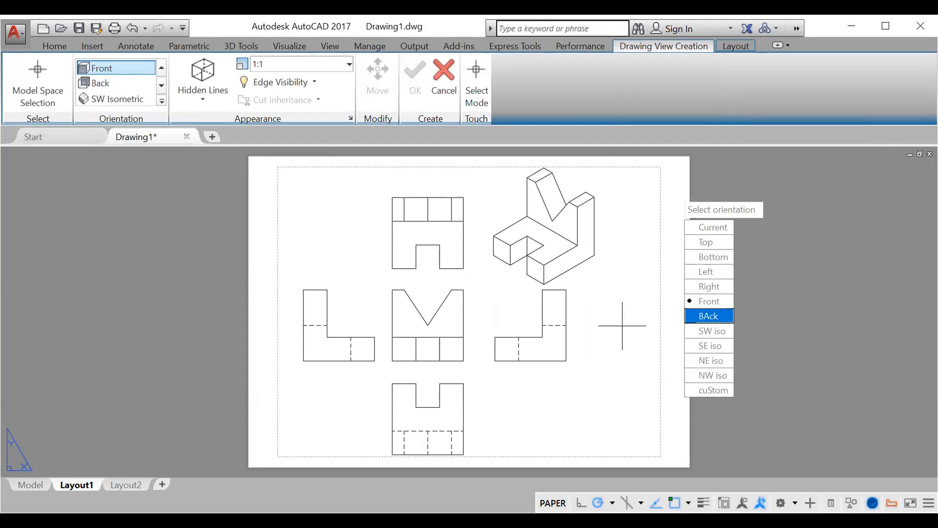
{"action": "key", "text": "Return"}
{"action": "left_click", "coordinate": [618, 325]}
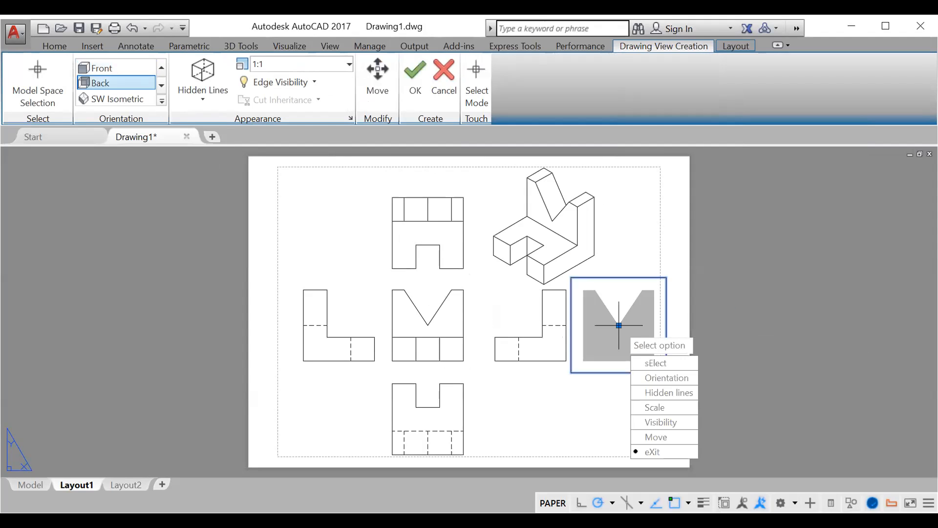
{"action": "key", "text": "Return"}
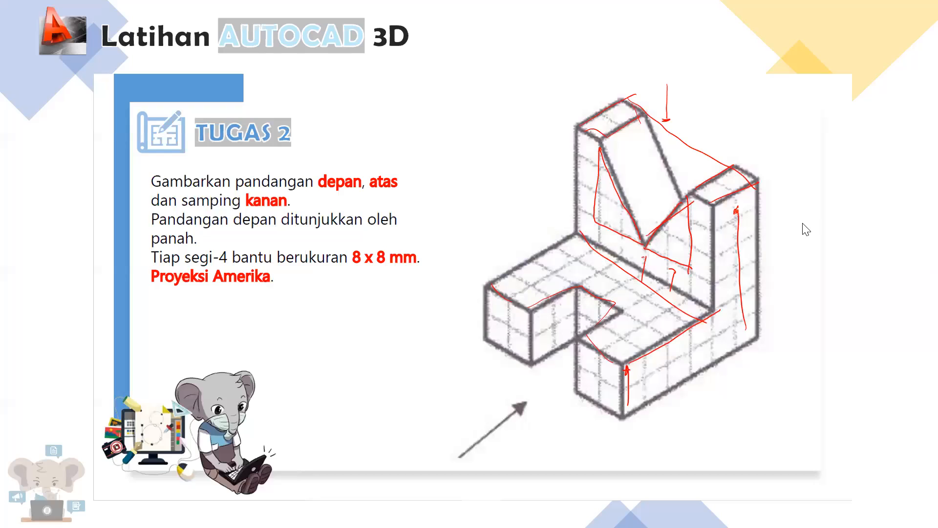
Show the slide with the worked CONTOH example, and start a new drawing in AutoCAD with the grid display off
{"action": "key", "text": "Left"}
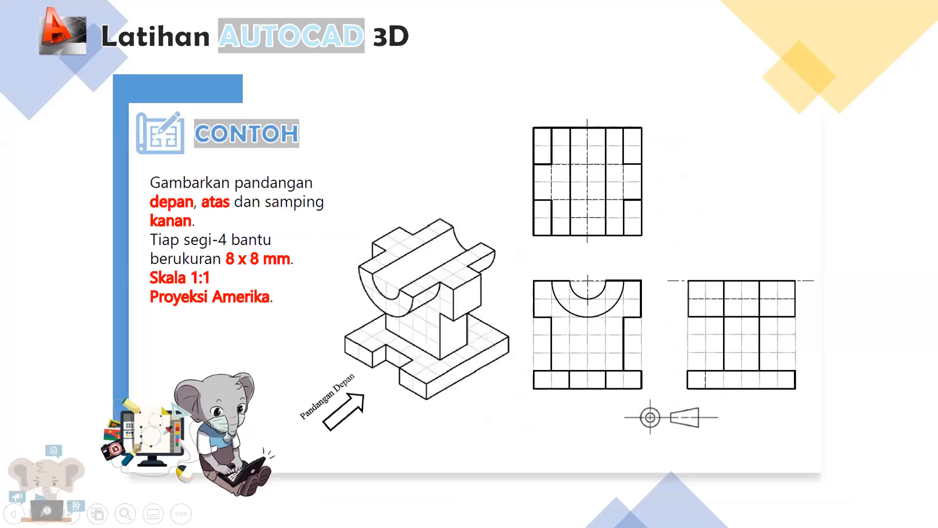
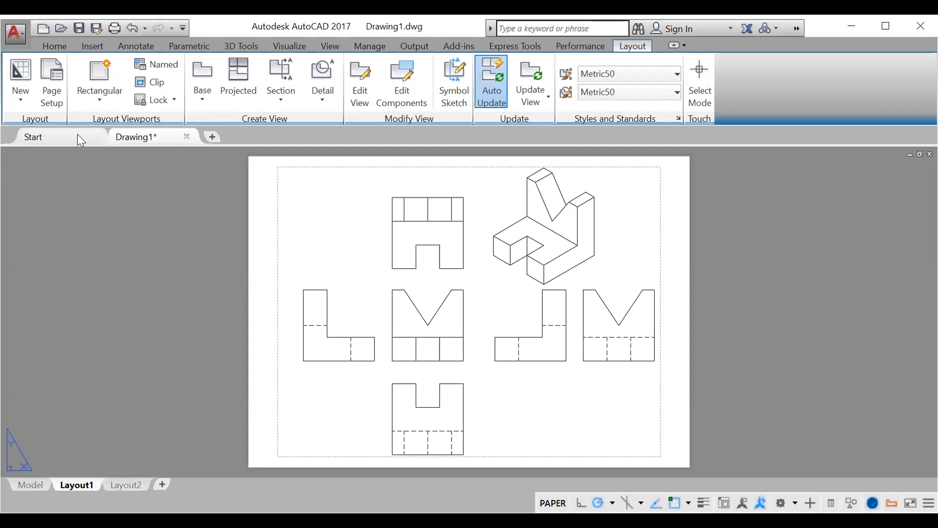
{"action": "left_click", "coordinate": [212, 137]}
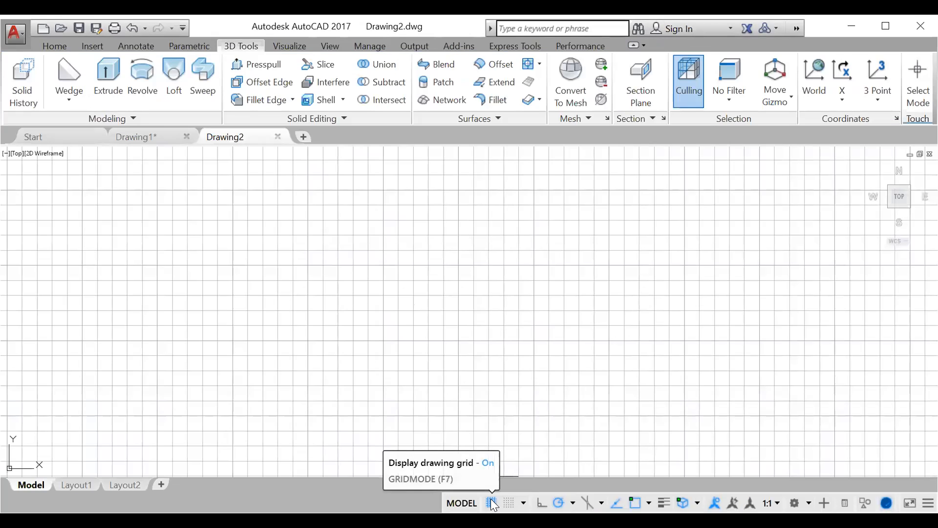
{"action": "left_click", "coordinate": [492, 503]}
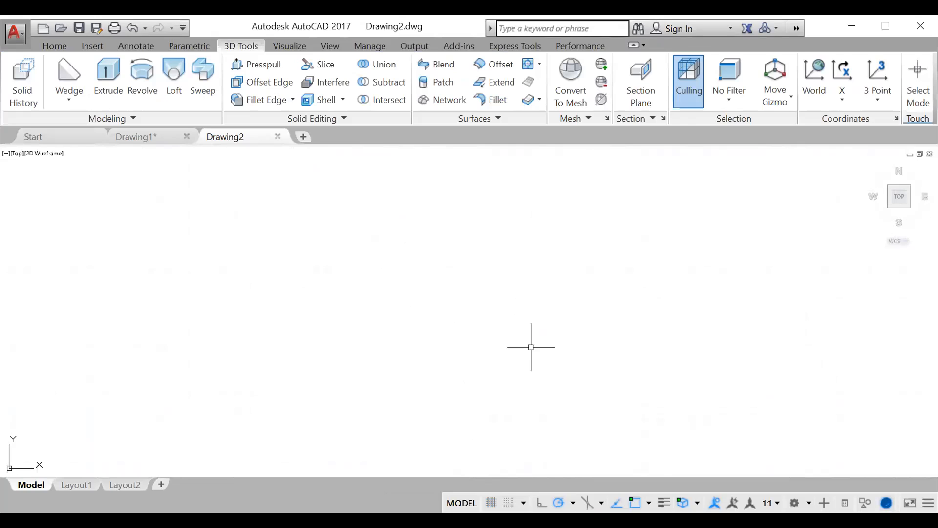
{"action": "left_click", "coordinate": [809, 503]}
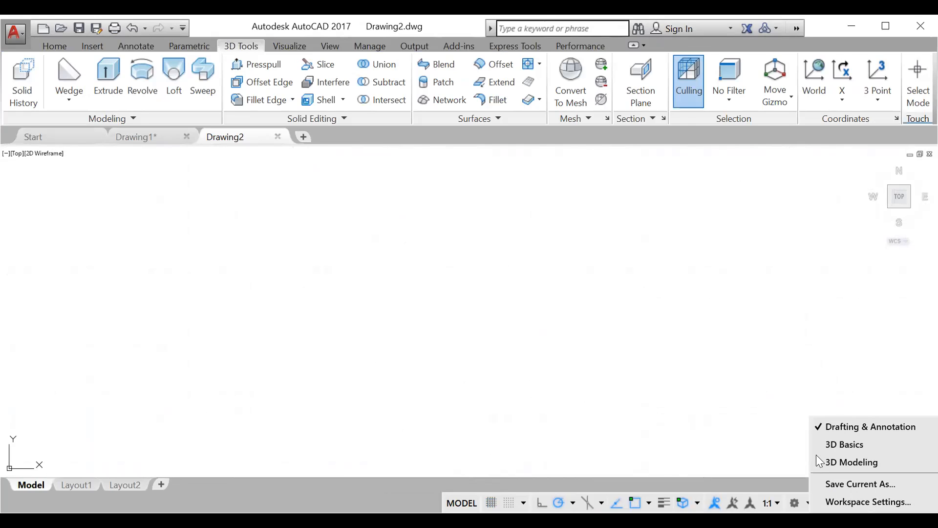
{"action": "left_click", "coordinate": [525, 360]}
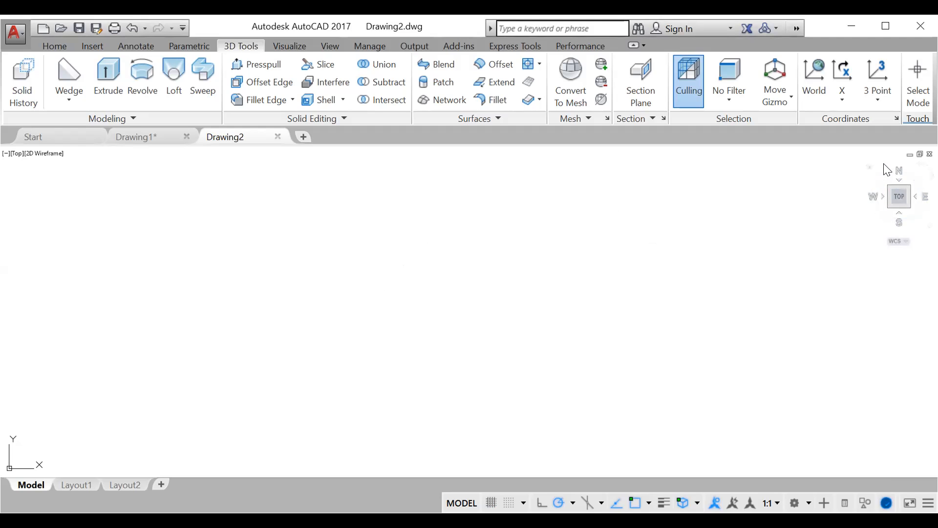
{"action": "left_click", "coordinate": [871, 166]}
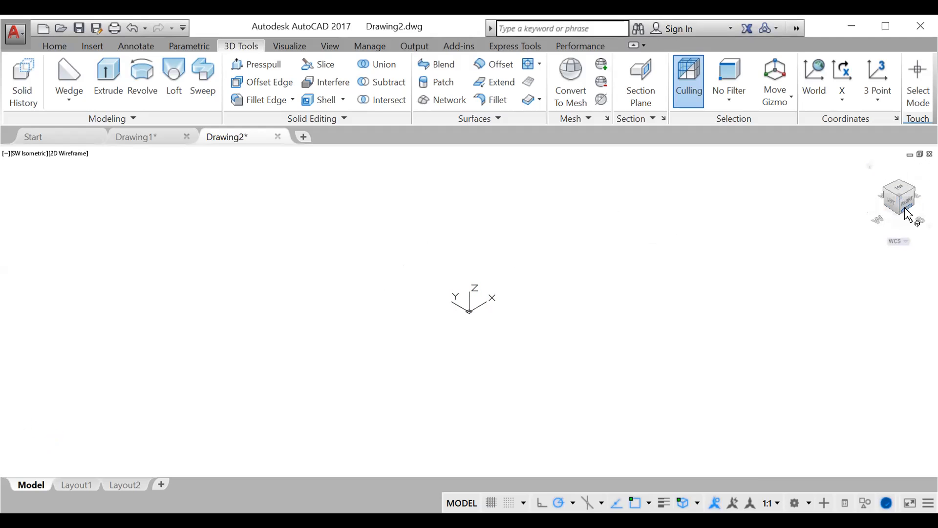
{"action": "left_click", "coordinate": [906, 205]}
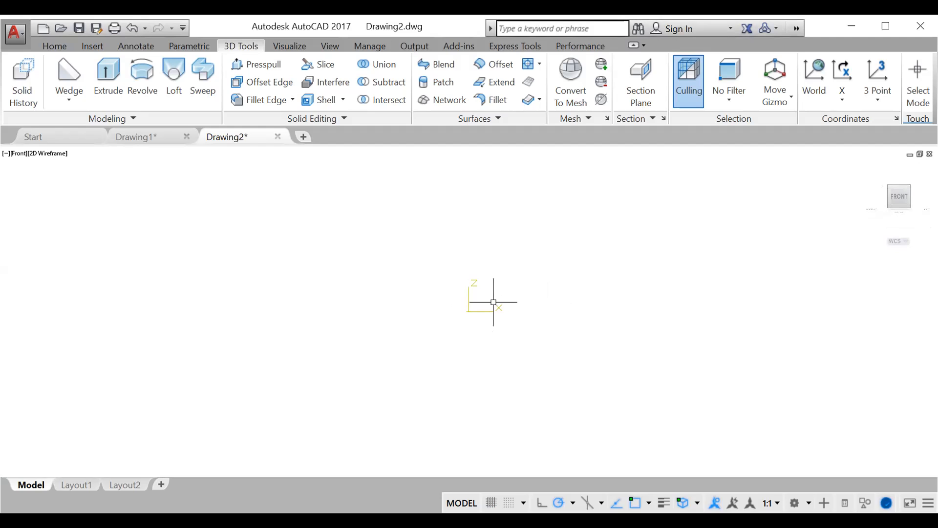
{"action": "left_click", "coordinate": [60, 45]}
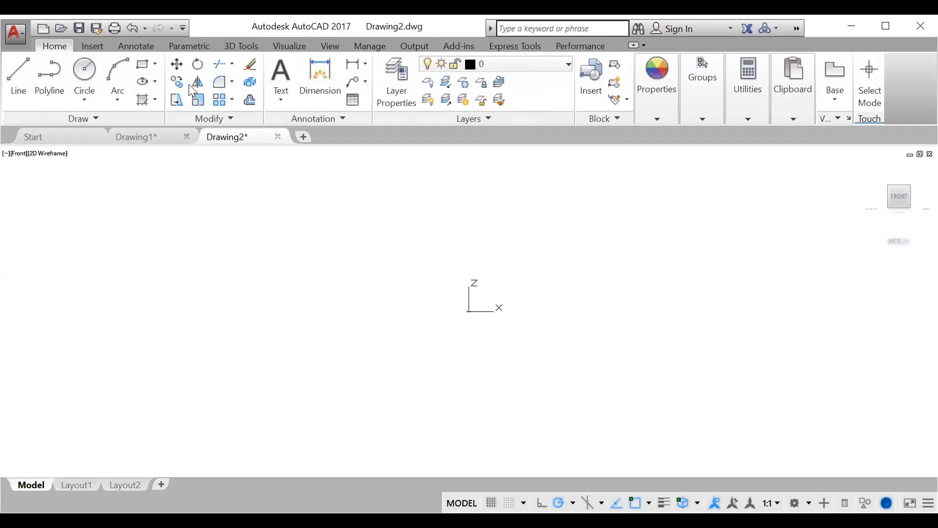
{"action": "left_click", "coordinate": [141, 66]}
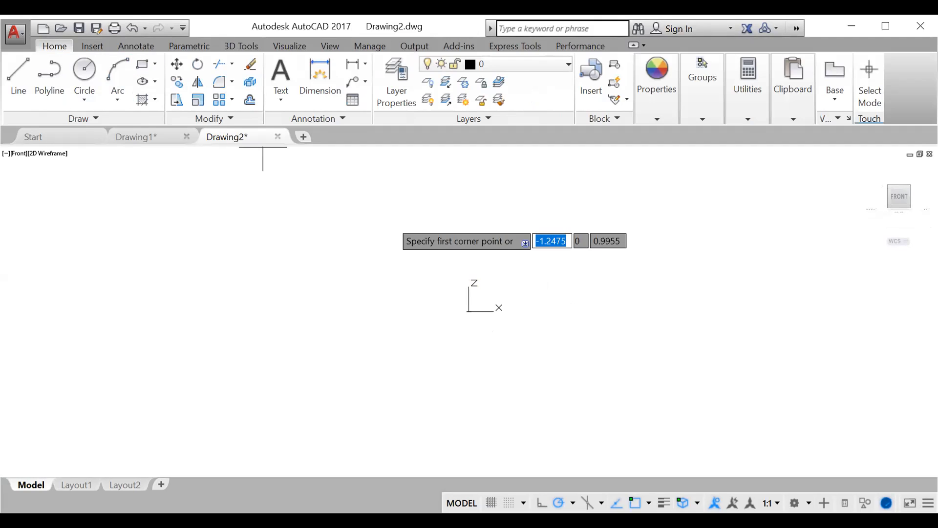
{"action": "left_click", "coordinate": [870, 166]}
{"action": "left_click", "coordinate": [893, 198]}
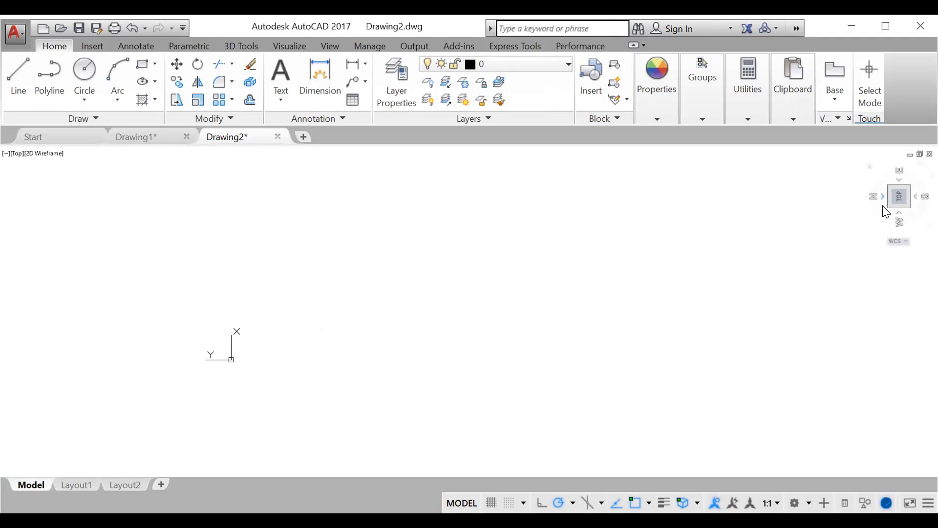
{"action": "left_click", "coordinate": [870, 167]}
{"action": "left_click", "coordinate": [899, 190]}
Draw the first connected lines of the base outline: 48 to the right, 8 up and 8 back to the left
{"action": "middle_click_drag", "start_coordinate": [564, 277], "coordinate": [233, 314]}
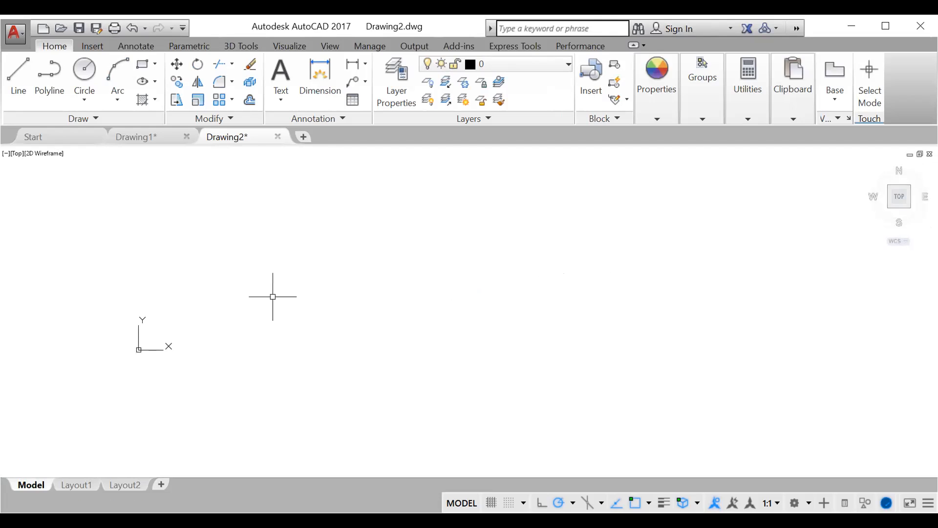
{"action": "left_click", "coordinate": [19, 91]}
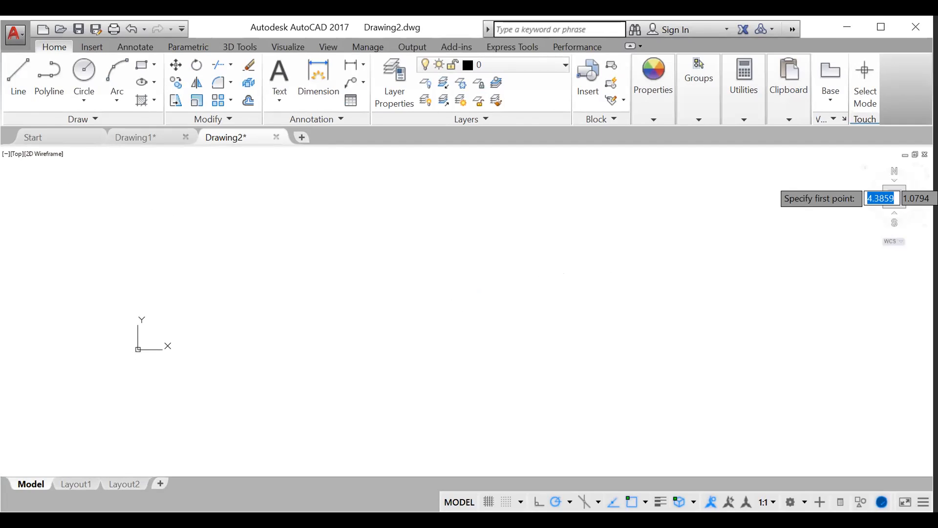
{"action": "left_click", "coordinate": [210, 319]}
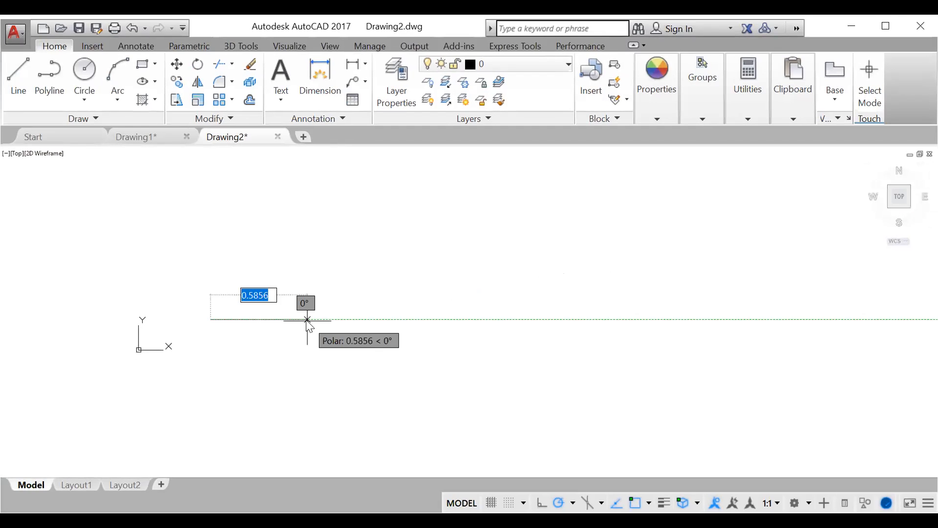
{"action": "type", "text": "48"}
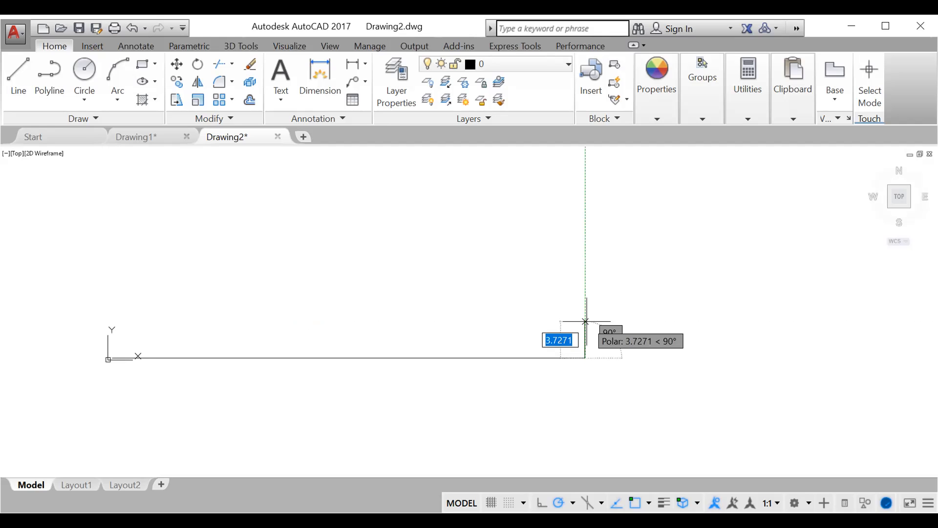
{"action": "type", "text": "8"}
{"action": "key", "text": "Return"}
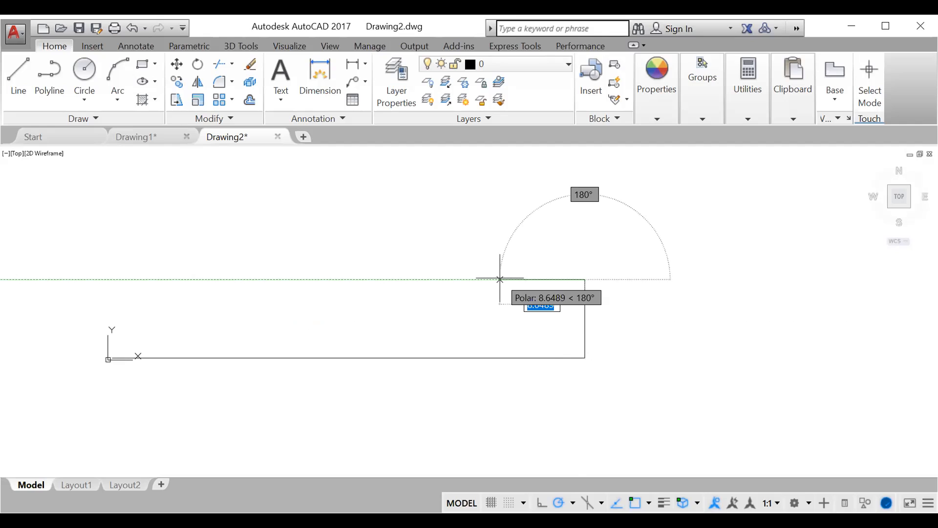
{"action": "type", "text": "8"}
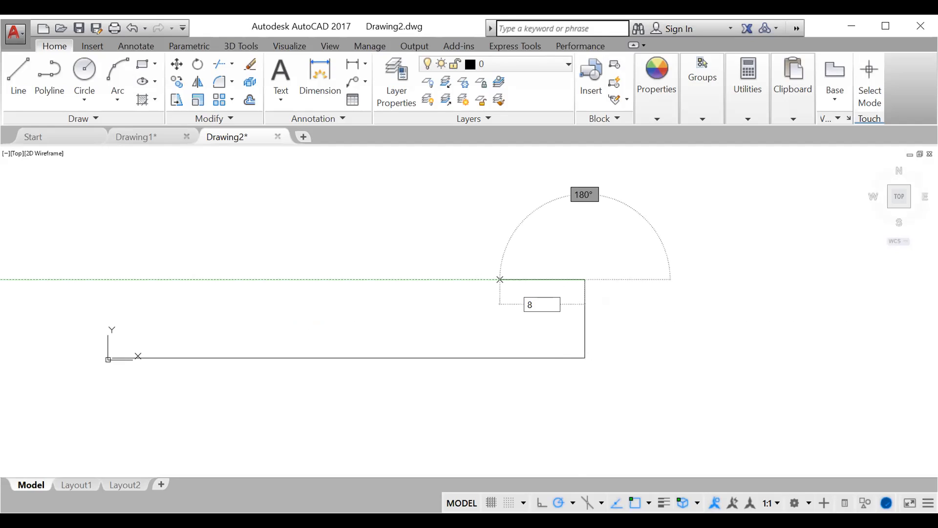
{"action": "key", "text": "Return"}
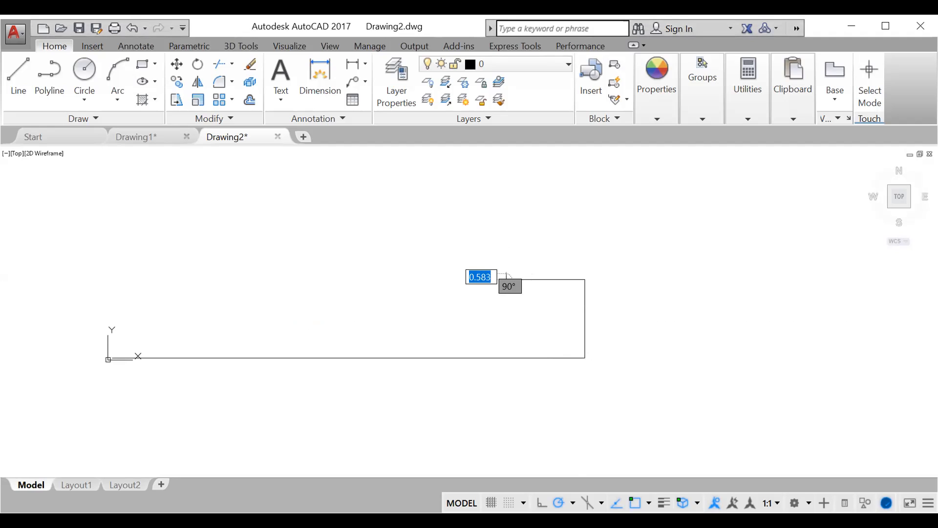
Continue the outline 24 up, 8 right and up the upper edge, ending with a line leftward to above the start point
{"action": "middle_click_drag", "start_coordinate": [506, 275], "coordinate": [515, 356]}
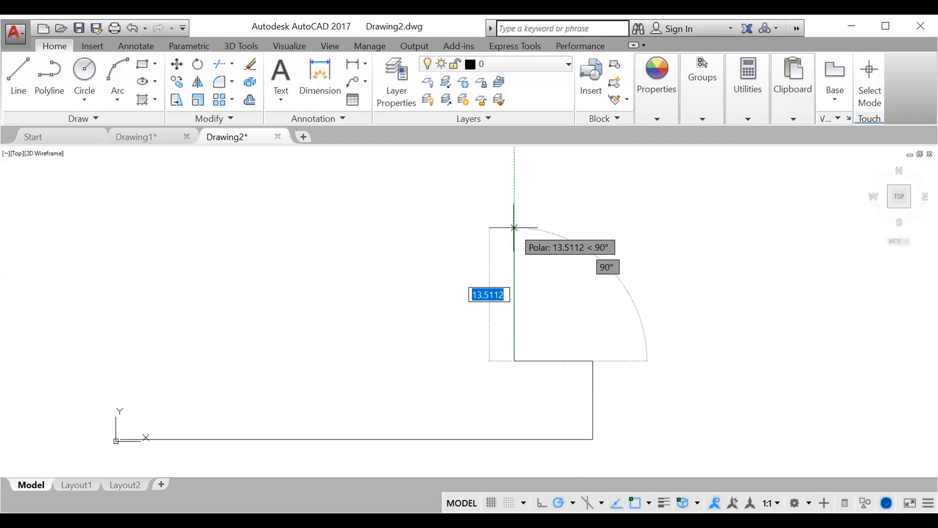
{"action": "type", "text": "24"}
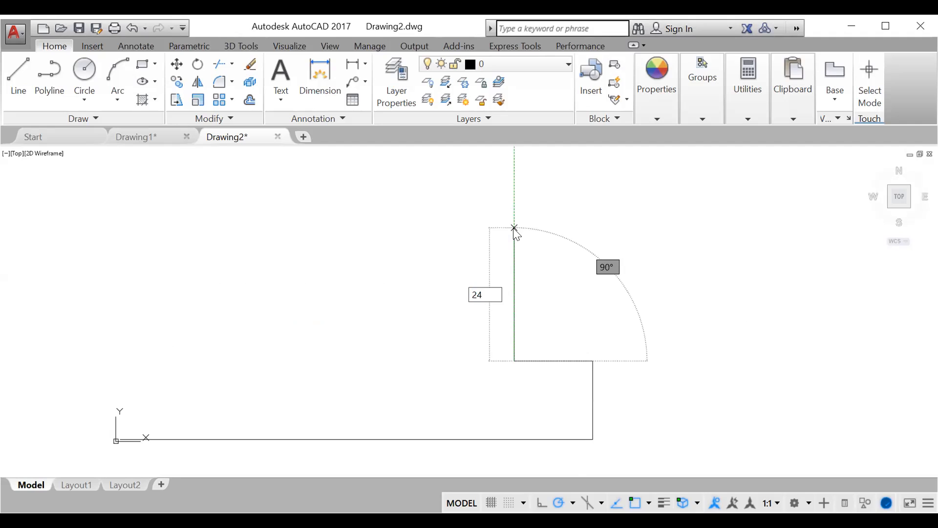
{"action": "key", "text": "Return"}
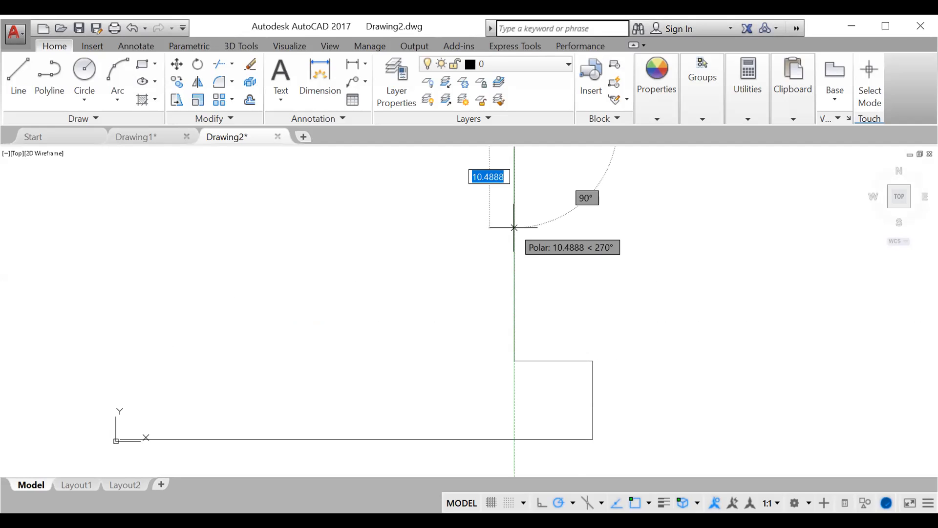
{"action": "scroll", "coordinate": [544, 230], "scroll_direction": "down", "scroll_amount": 4}
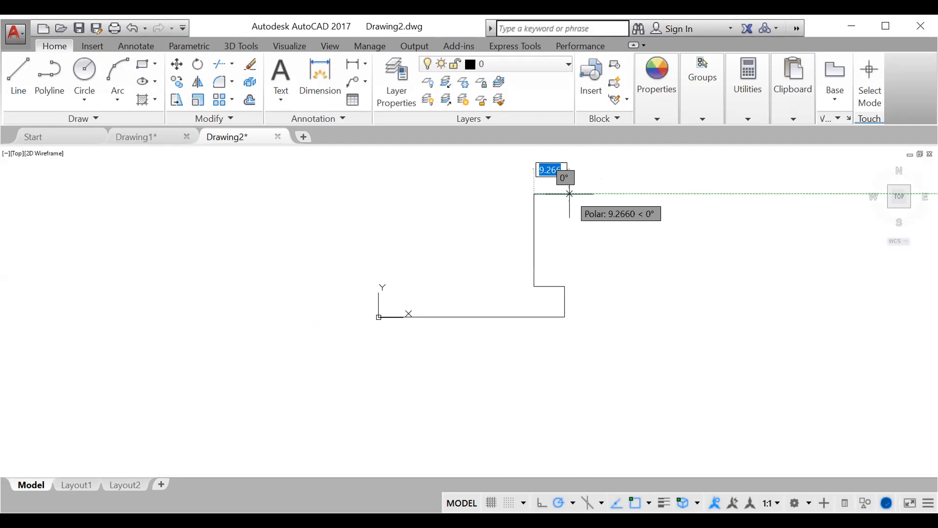
{"action": "type", "text": "8"}
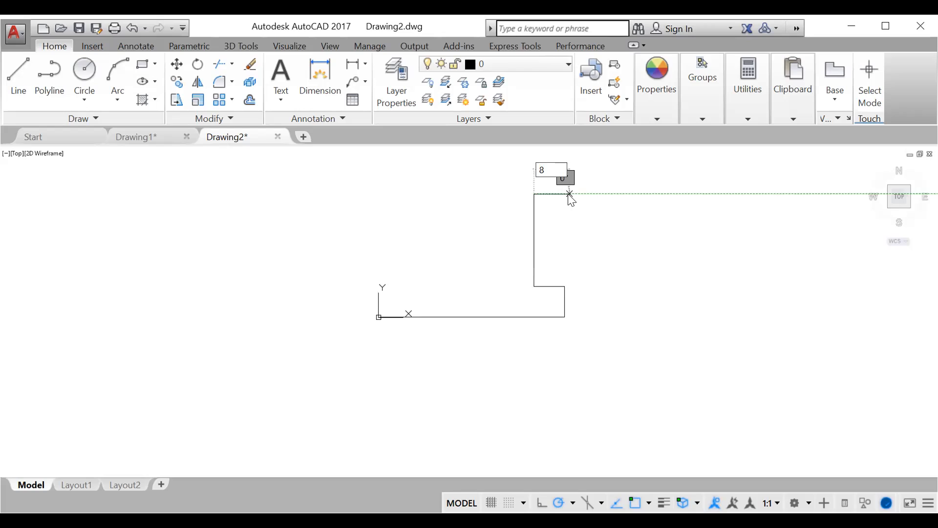
{"action": "key", "text": "Return"}
{"action": "scroll", "coordinate": [577, 189], "scroll_direction": "up", "scroll_amount": 2}
{"action": "middle_click_drag", "start_coordinate": [576, 189], "coordinate": [559, 265]}
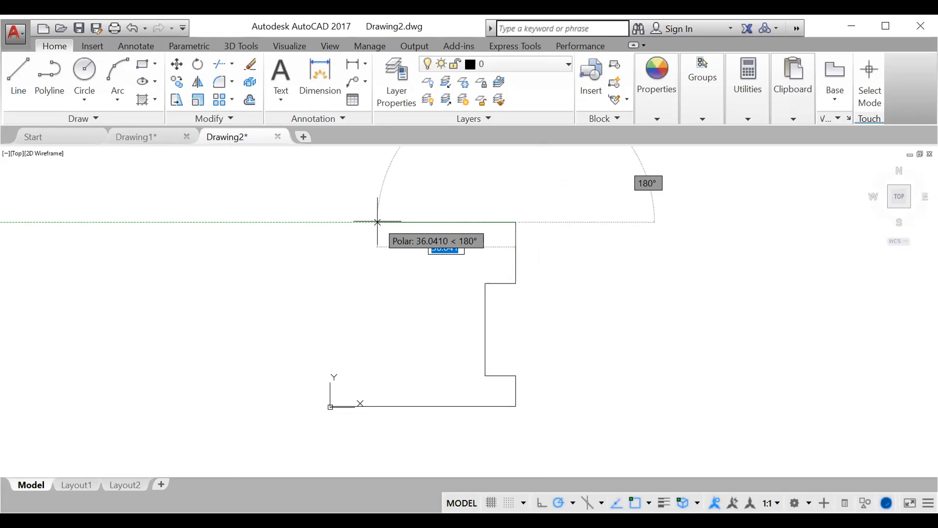
{"action": "left_click", "coordinate": [331, 223]}
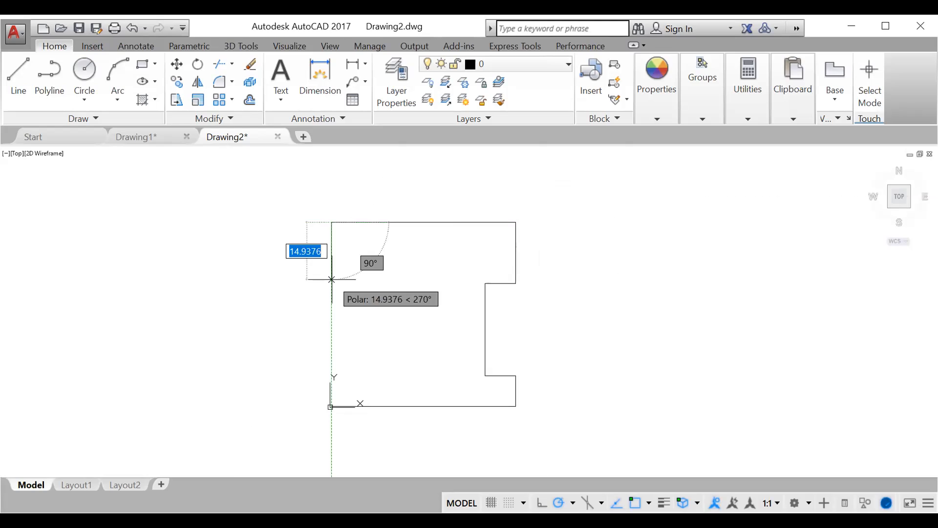
{"action": "key", "text": "Escape"}
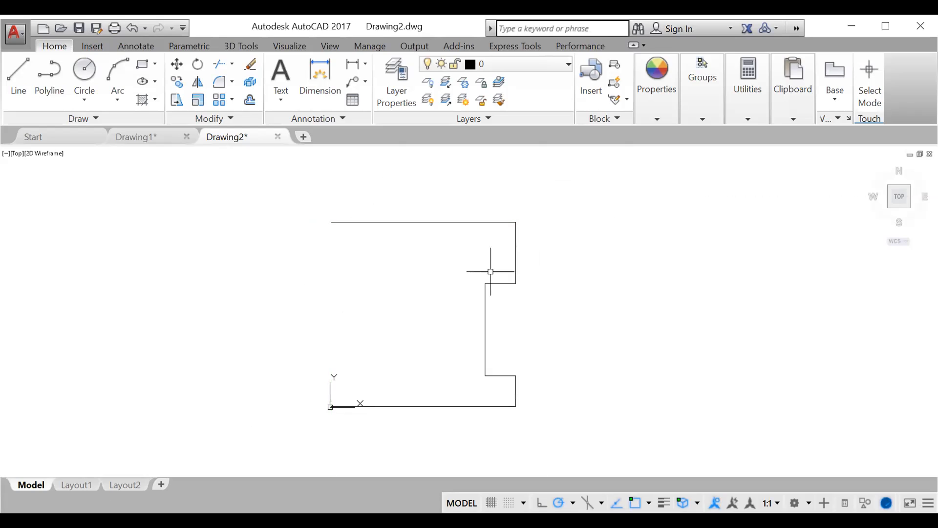
Mirror the notched side of the outline about the vertical line through the upper and lower edges' midpoints, keeping the source objects
{"action": "middle_click_drag", "start_coordinate": [428, 353], "coordinate": [513, 333]}
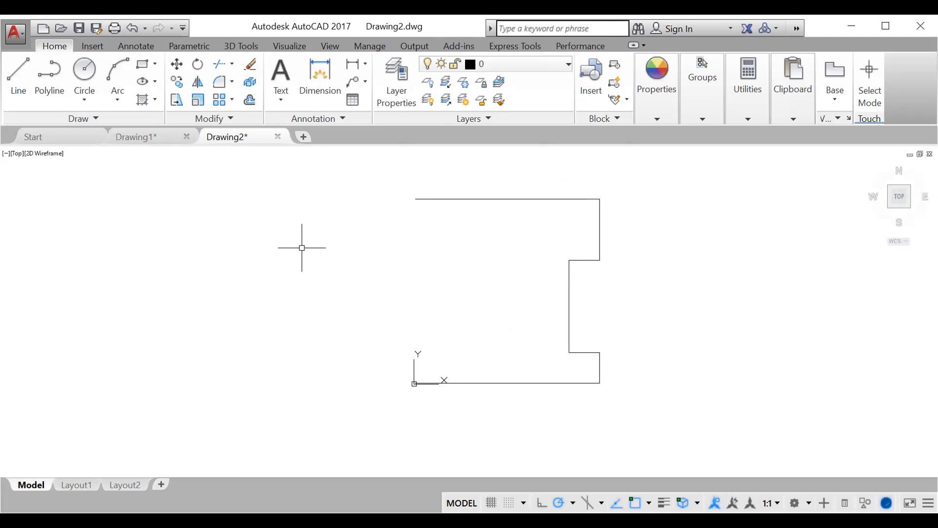
{"action": "type", "text": "mirr"}
{"action": "key", "text": "Return"}
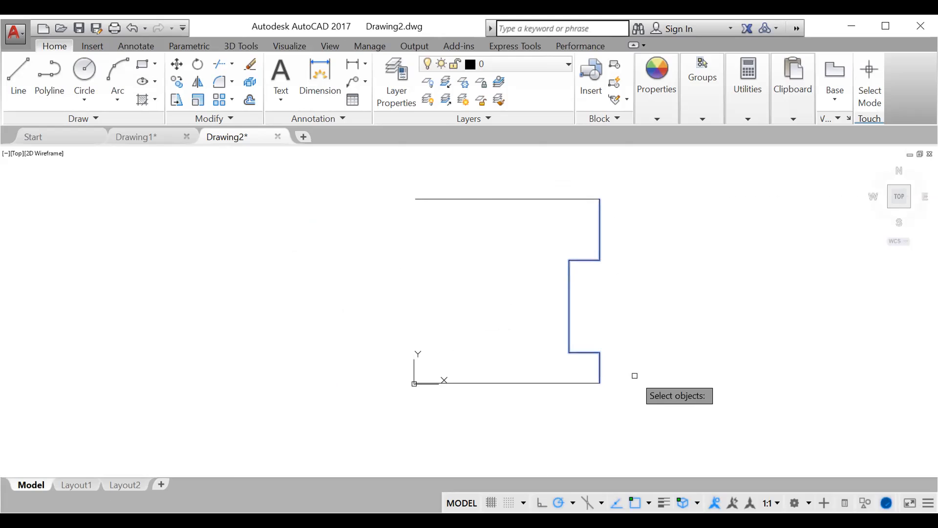
{"action": "key", "text": "Return"}
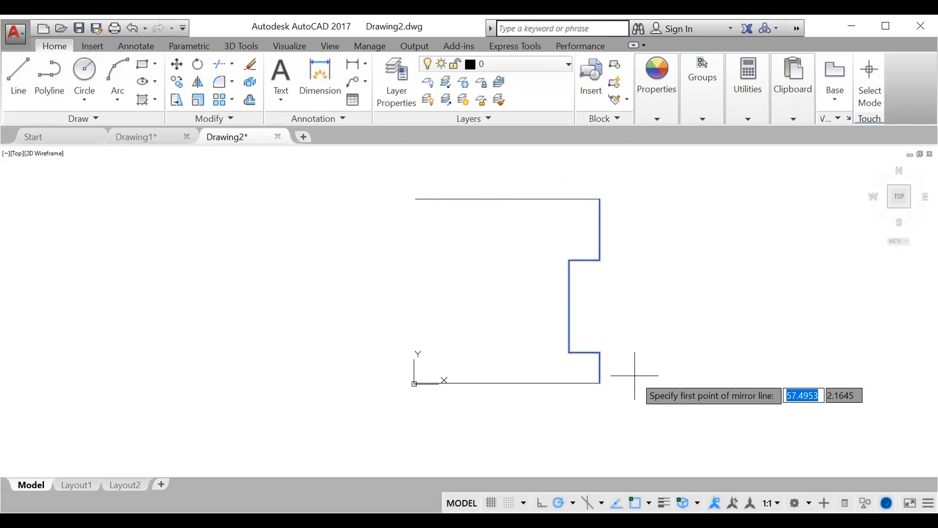
{"action": "left_click", "coordinate": [508, 199]}
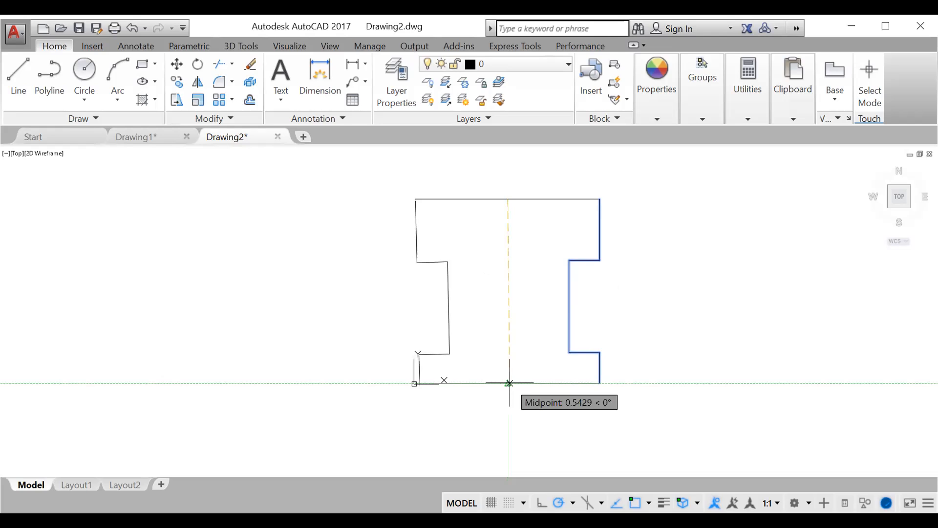
{"action": "left_click", "coordinate": [509, 383]}
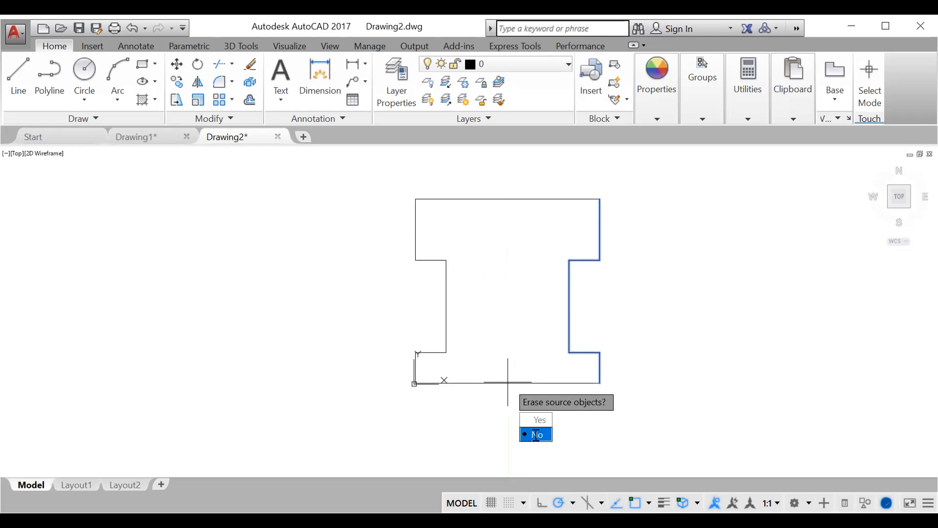
{"action": "left_click", "coordinate": [535, 435]}
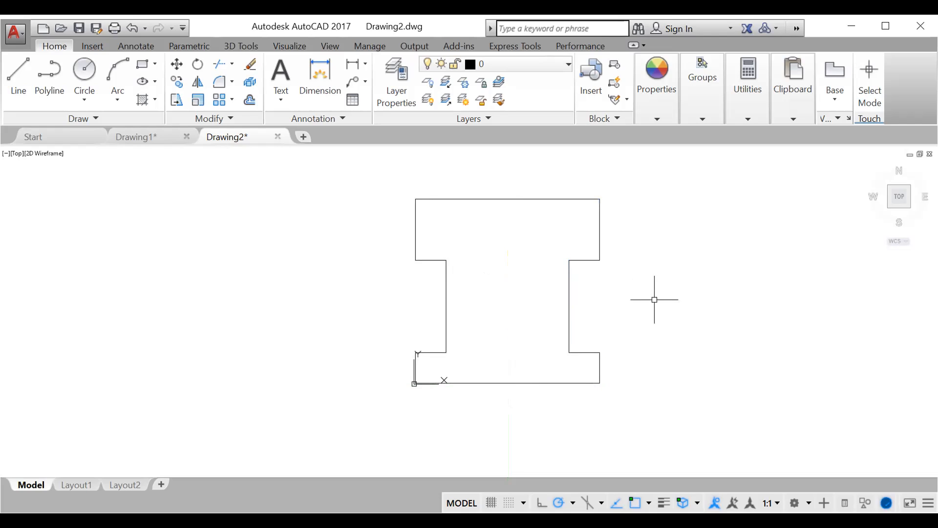
Draw a line joining the lower inner corners of both notches, and divide the lower strip into three equal rectangles by offsetting its end edges inward
{"action": "key", "text": "alt"}
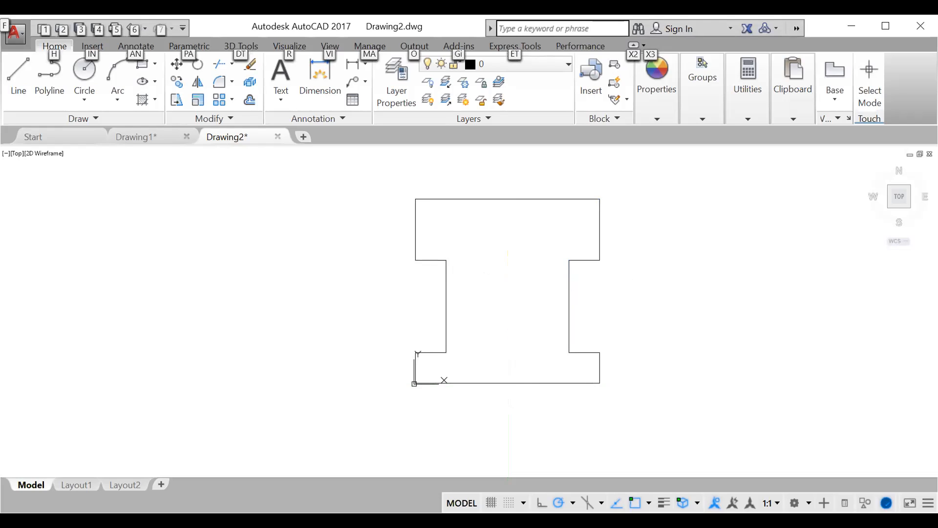
{"action": "left_click", "coordinate": [23, 85]}
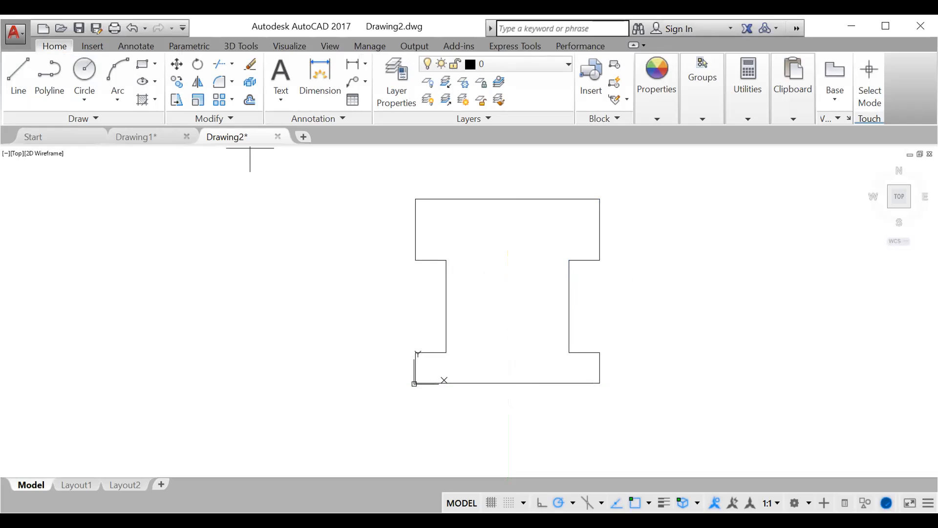
{"action": "left_click", "coordinate": [445, 352]}
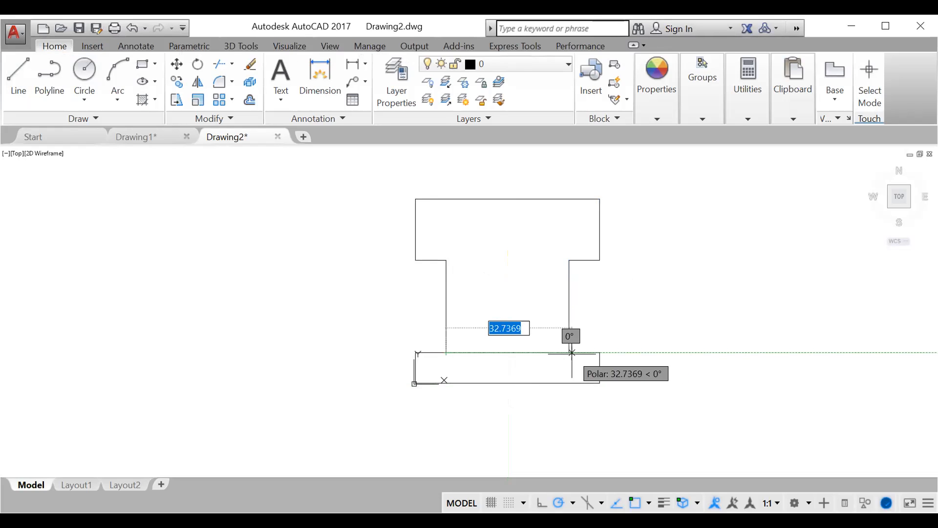
{"action": "left_click", "coordinate": [571, 352]}
{"action": "key", "text": "Escape"}
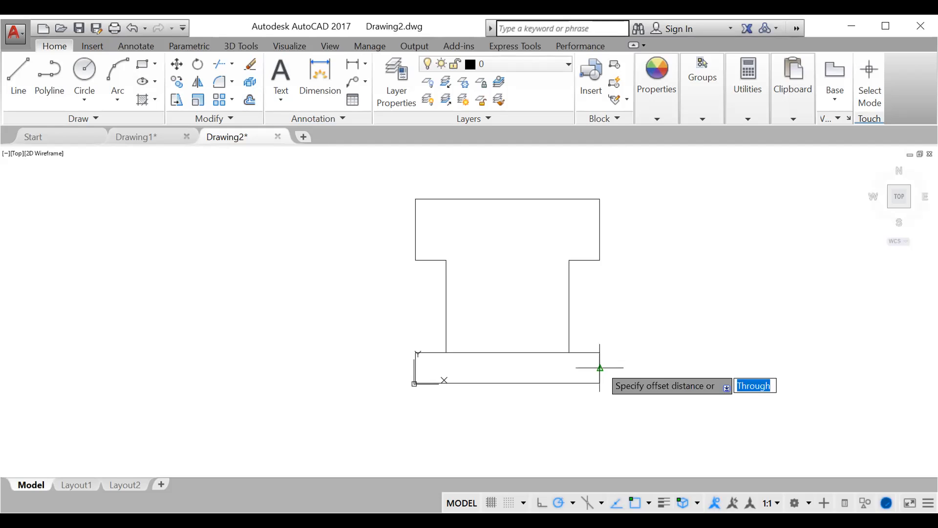
{"action": "key", "text": "Return"}
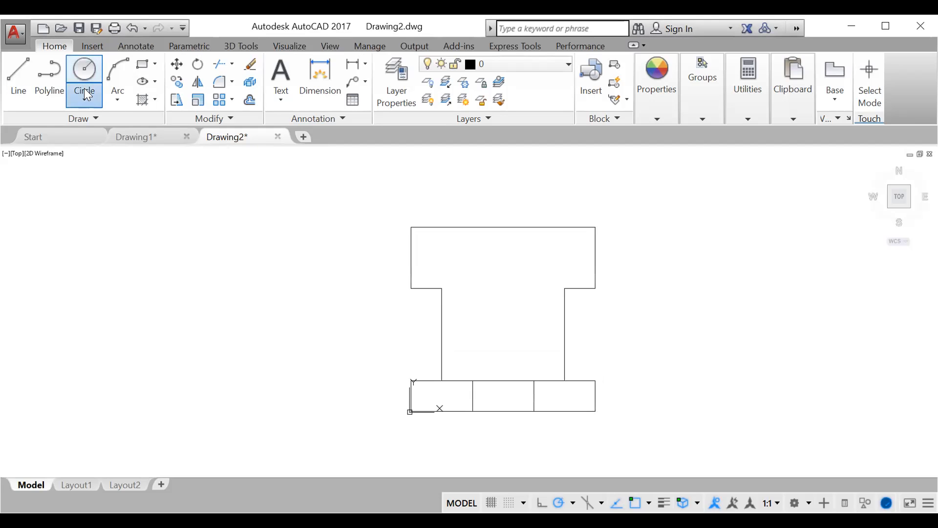
Draw two concentric circles centred on the upper edge's midpoint: one of radius 8 and a larger one as wide as the notched middle section
{"action": "left_click", "coordinate": [84, 92]}
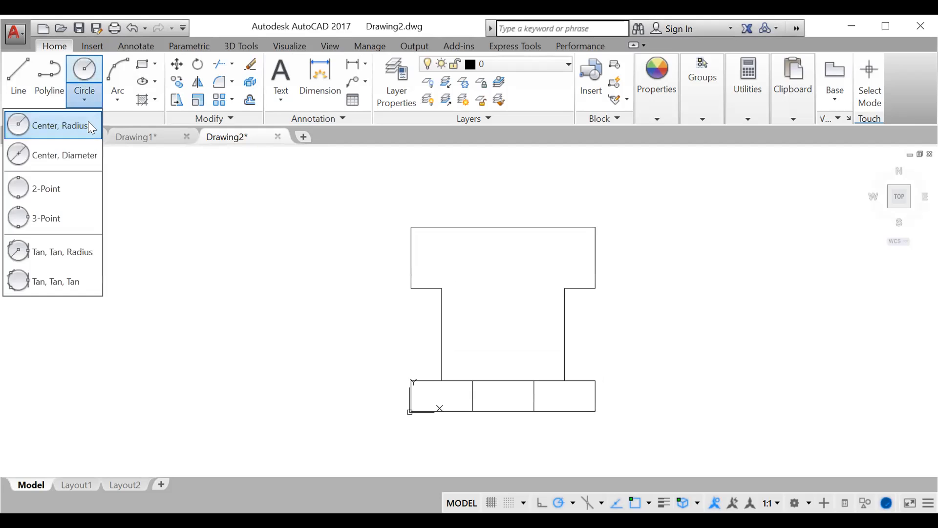
{"action": "left_click", "coordinate": [88, 122]}
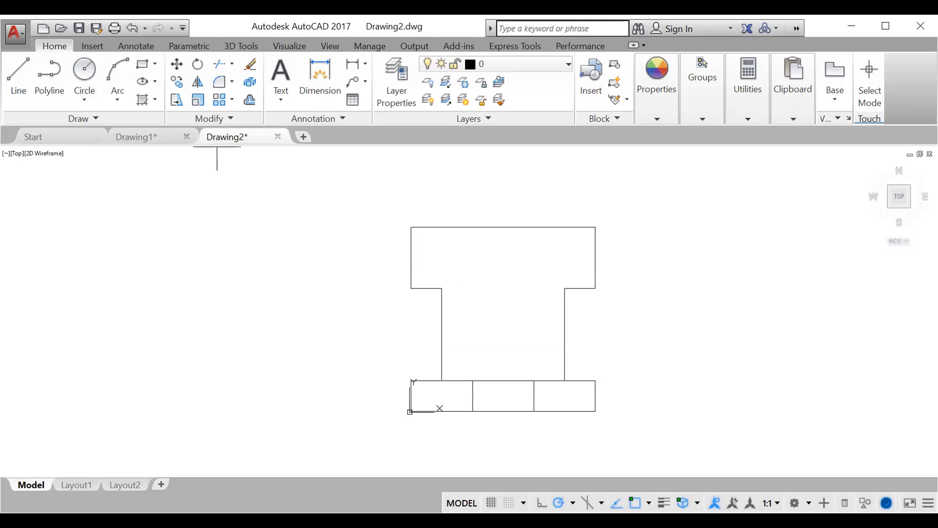
{"action": "left_click", "coordinate": [503, 227]}
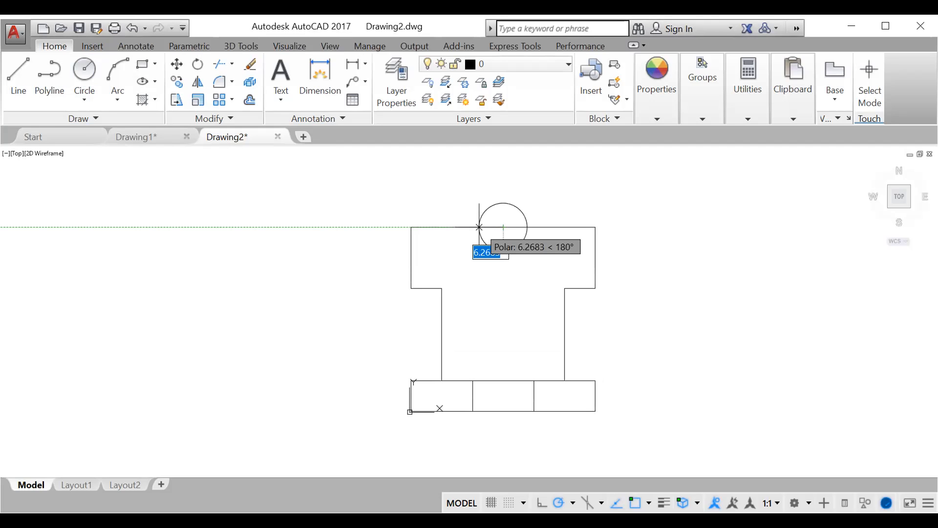
{"action": "type", "text": "8"}
{"action": "key", "text": "Return"}
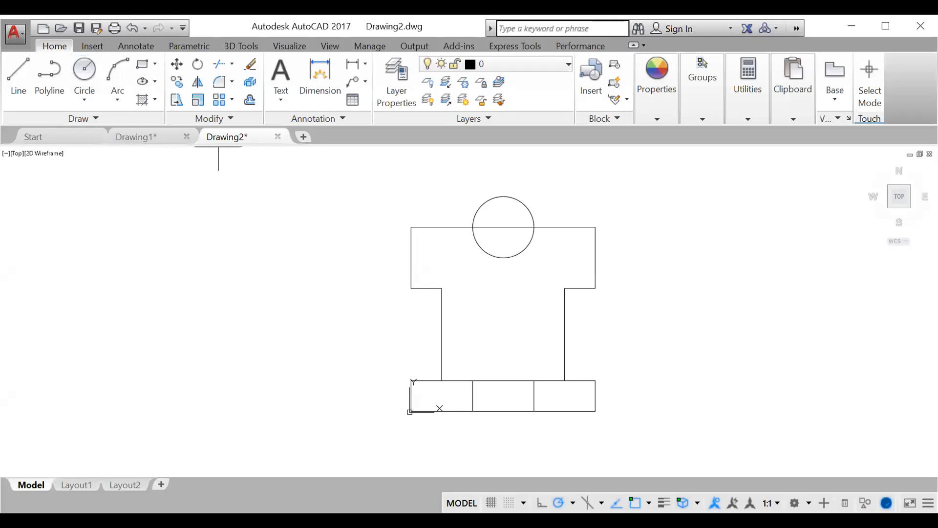
{"action": "left_click", "coordinate": [503, 227]}
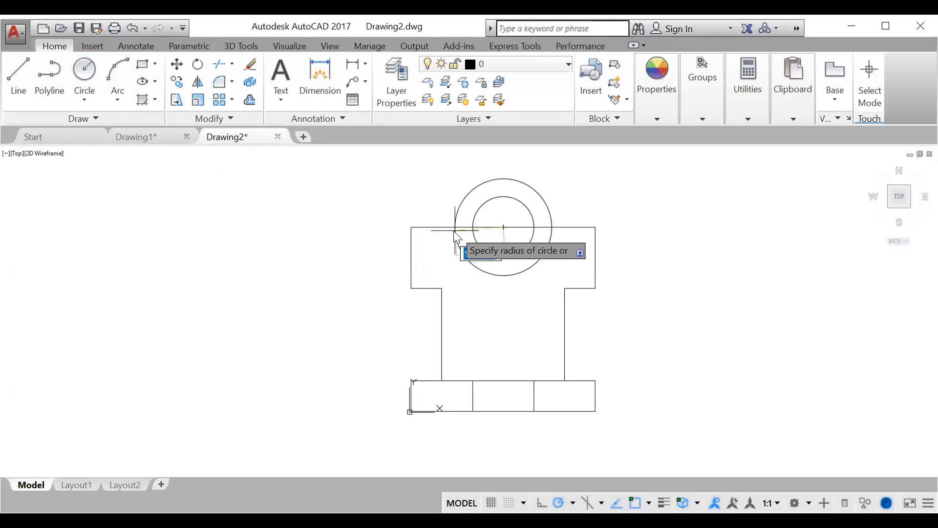
{"action": "type", "text": "20"}
{"action": "key", "text": "Return"}
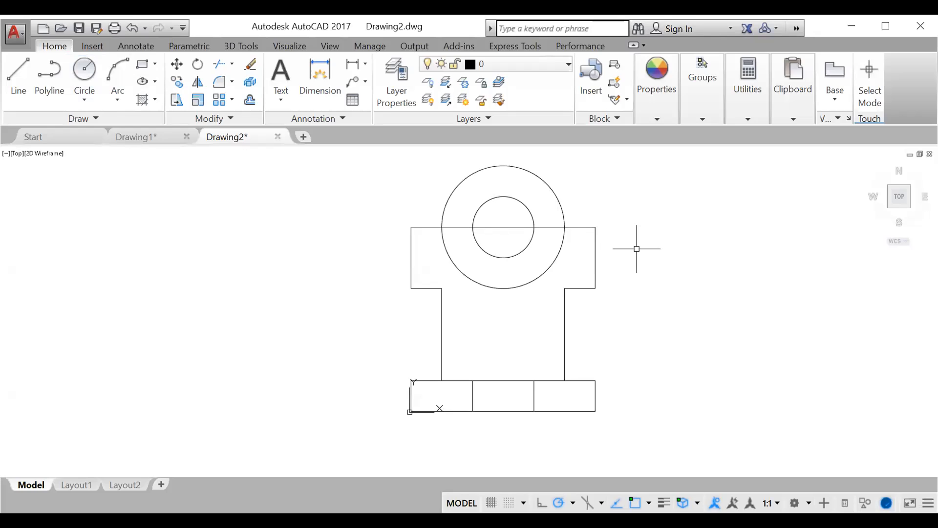
Trim the upper halves of both circles and the part of the upper edge inside the smaller circle
{"action": "middle_click_drag", "start_coordinate": [637, 248], "coordinate": [635, 264]}
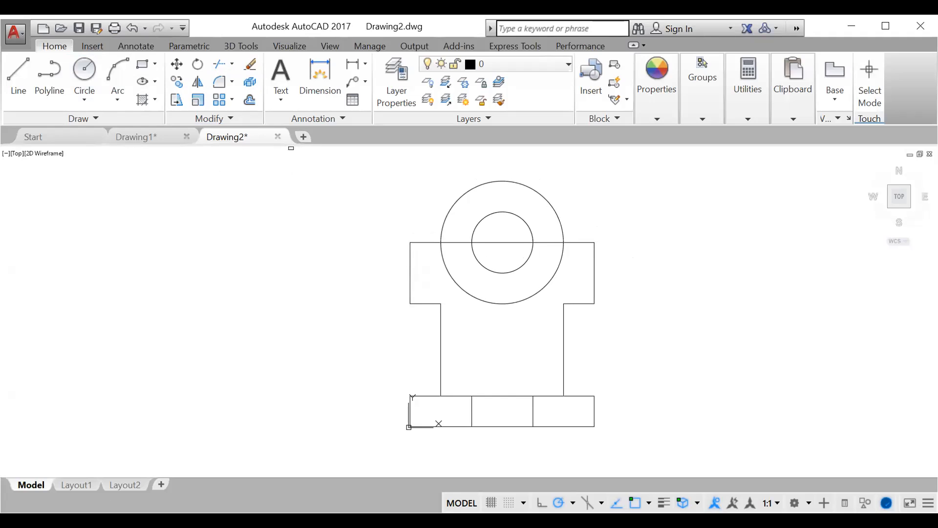
{"action": "left_click", "coordinate": [290, 148]}
{"action": "left_click", "coordinate": [638, 446]}
{"action": "key", "text": "Return"}
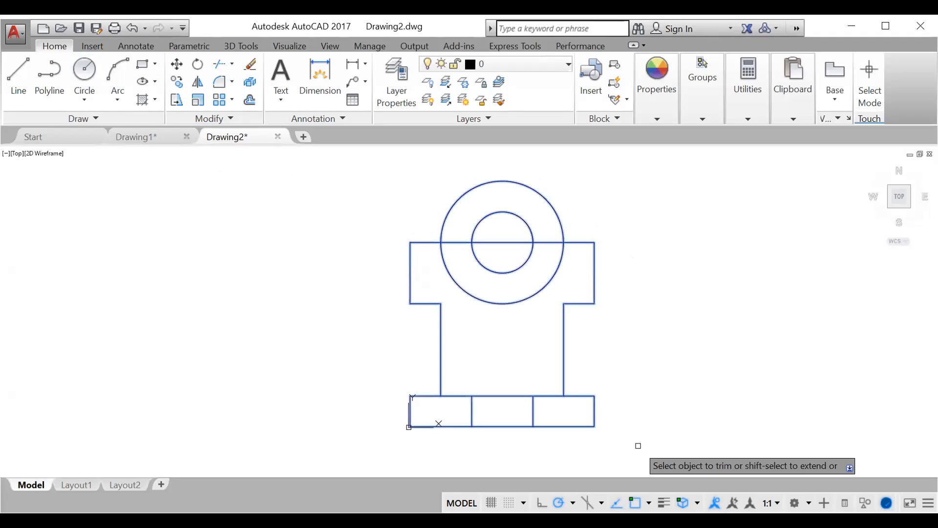
{"action": "left_click", "coordinate": [507, 214]}
{"action": "left_click", "coordinate": [500, 181]}
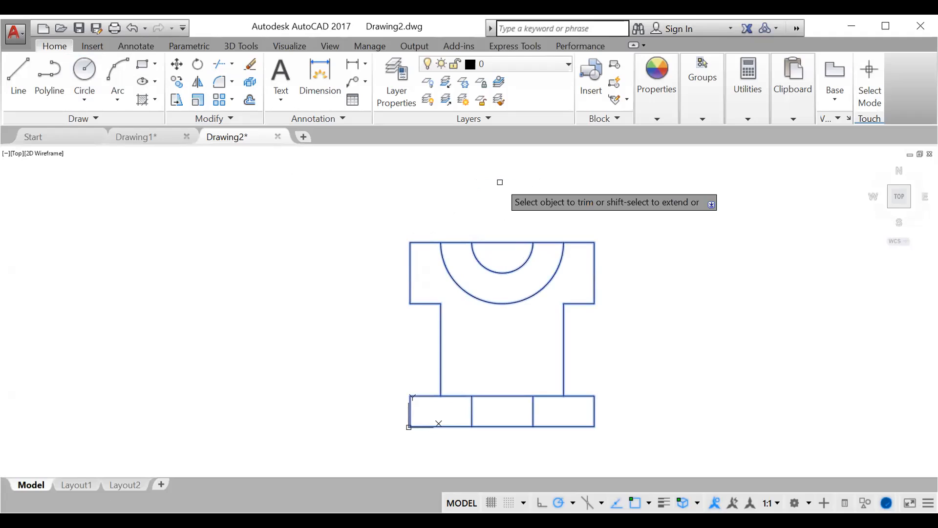
{"action": "left_click", "coordinate": [506, 241]}
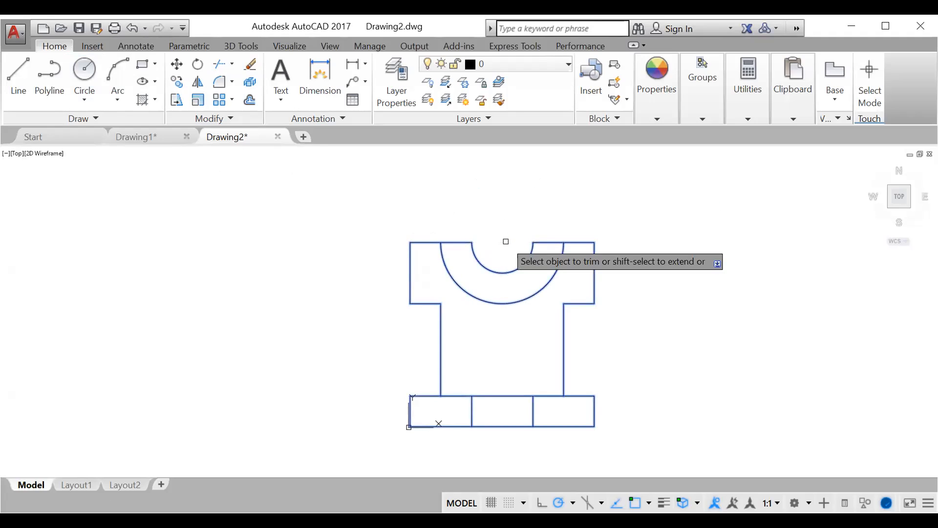
{"action": "key", "text": "Return"}
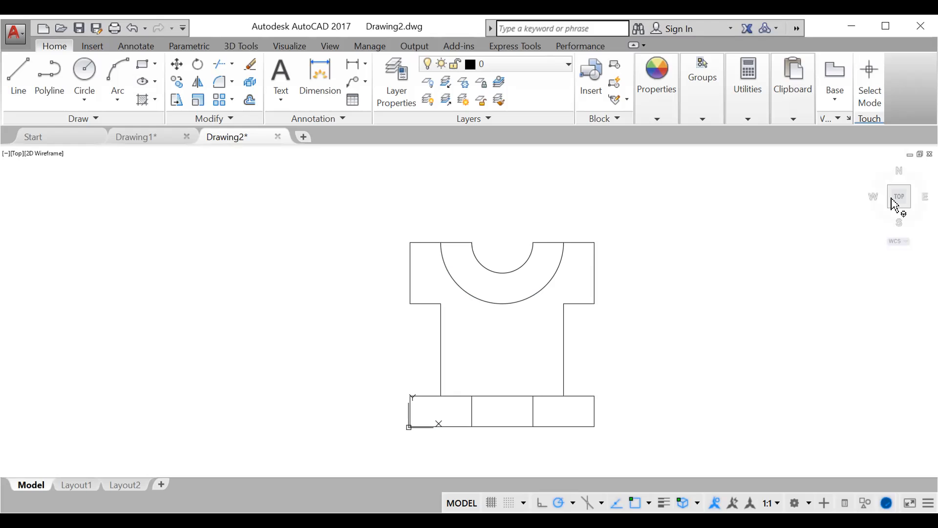
Switch to the southwest isometric view and presspull the lower strip's three rectangles downward by 16
{"action": "left_click", "coordinate": [871, 166]}
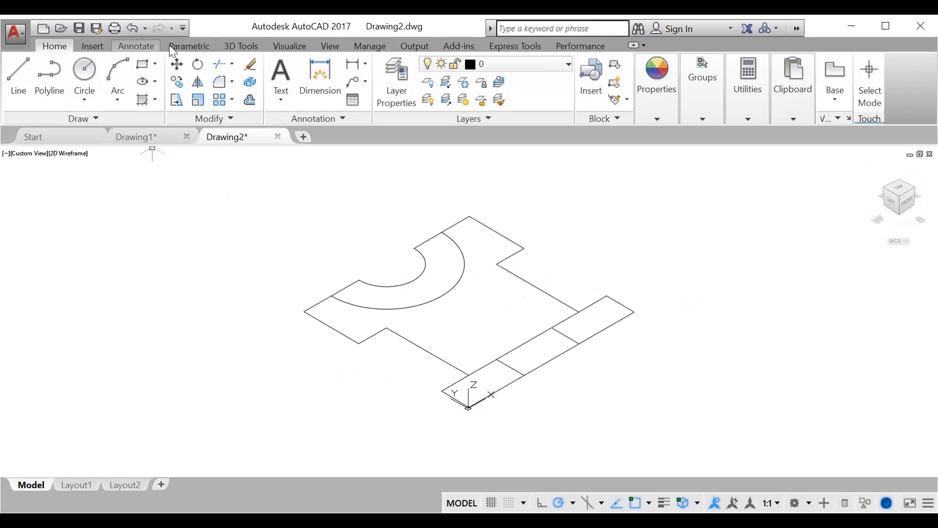
{"action": "left_click", "coordinate": [243, 43]}
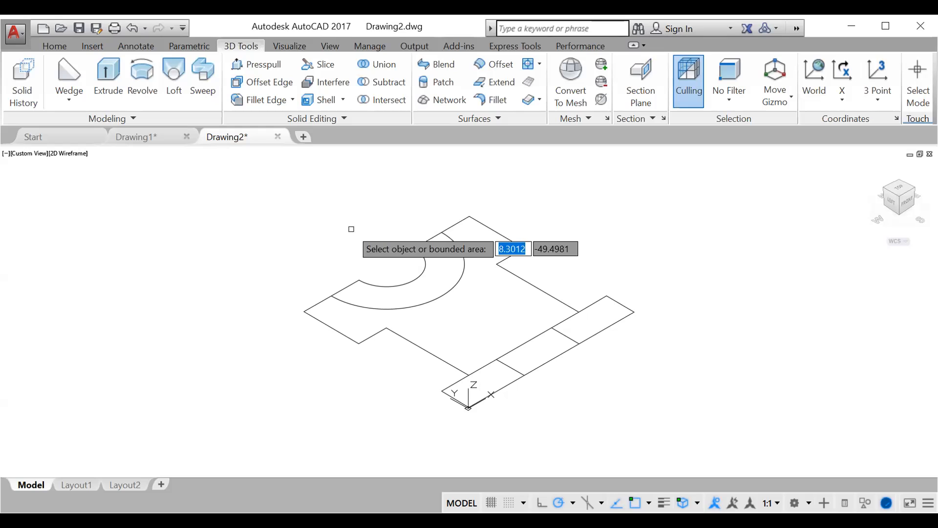
{"action": "left_click", "coordinate": [594, 324]}
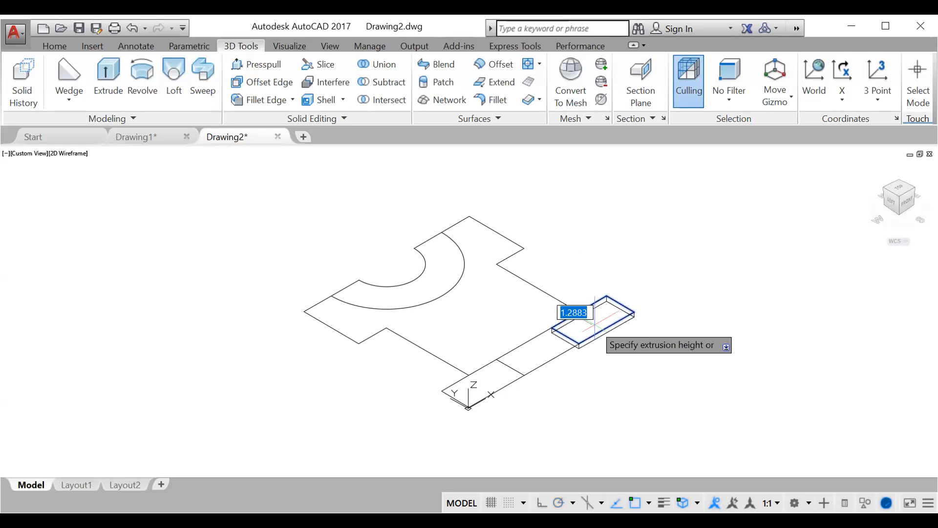
{"action": "type", "text": "145"}
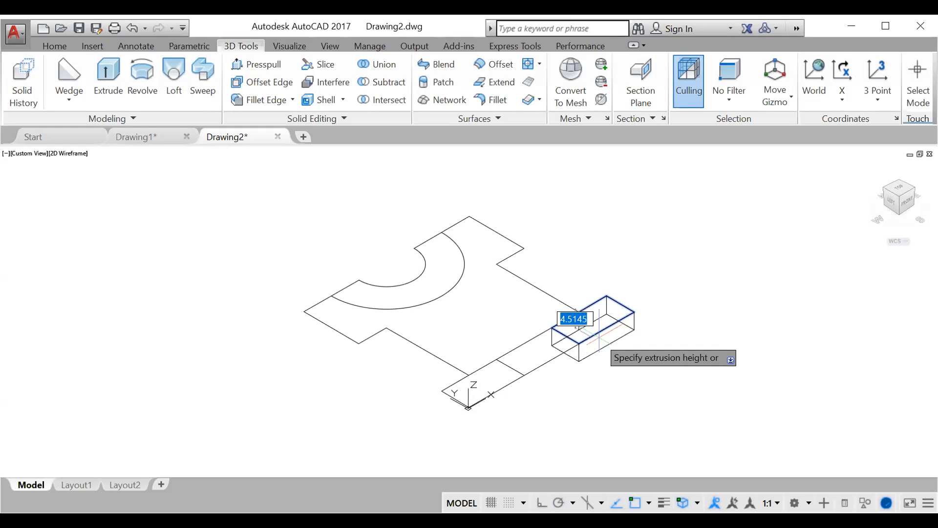
{"action": "type", "text": "6"}
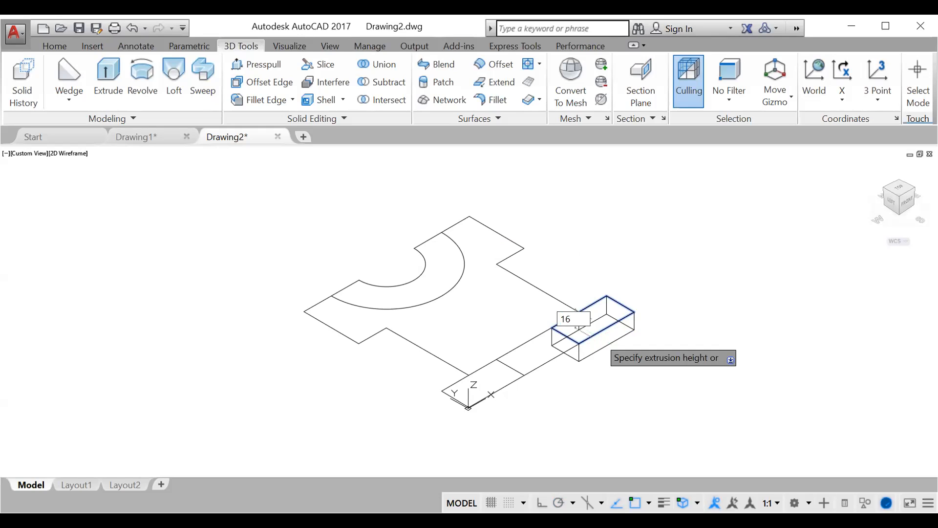
{"action": "key", "text": "Return"}
{"action": "left_click", "coordinate": [554, 390]}
{"action": "type", "text": "16"}
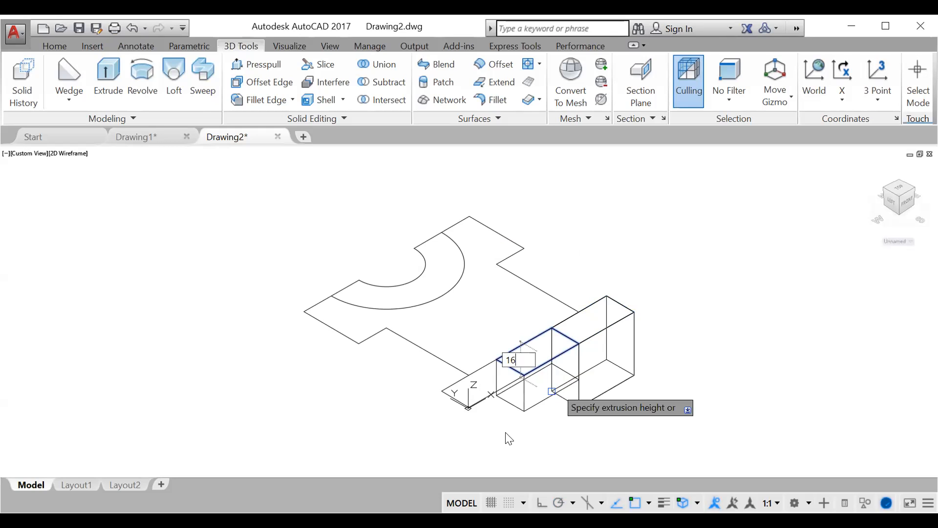
{"action": "key", "text": "Return"}
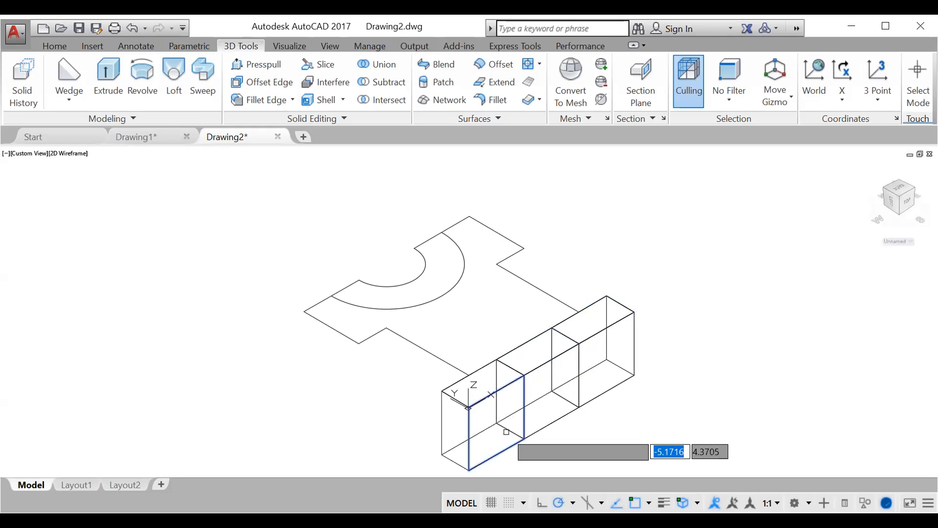
Presspull the semicircular ring area downward to the same depth as the strip's blocks
{"action": "left_click", "coordinate": [405, 299]}
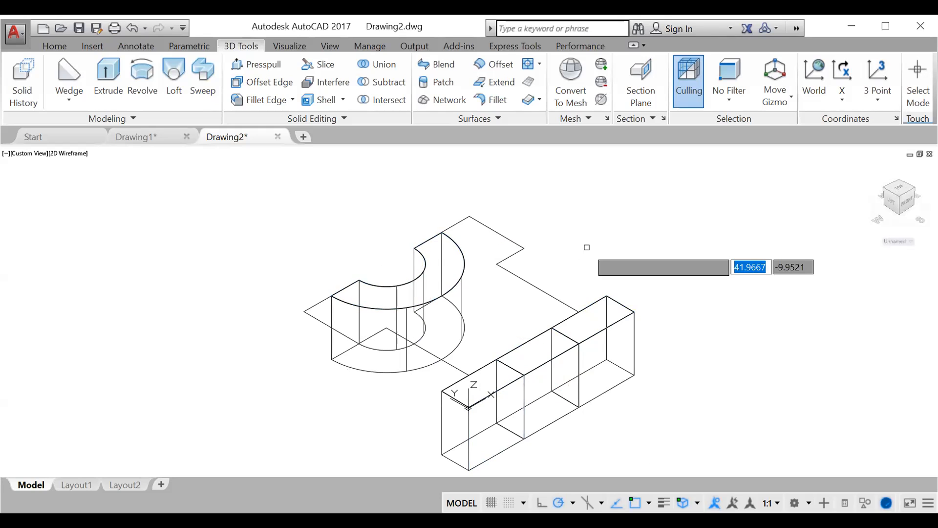
{"action": "key", "text": "alt"}
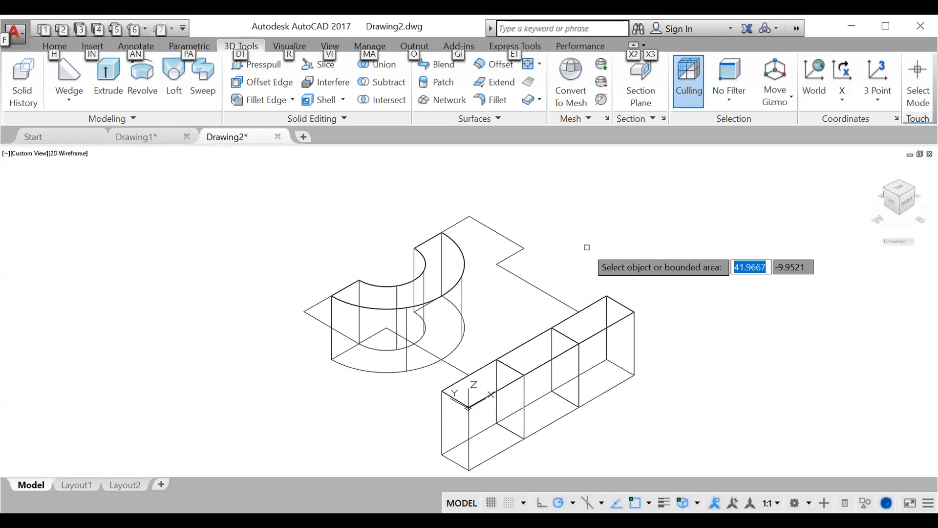
{"action": "left_click", "coordinate": [587, 247]}
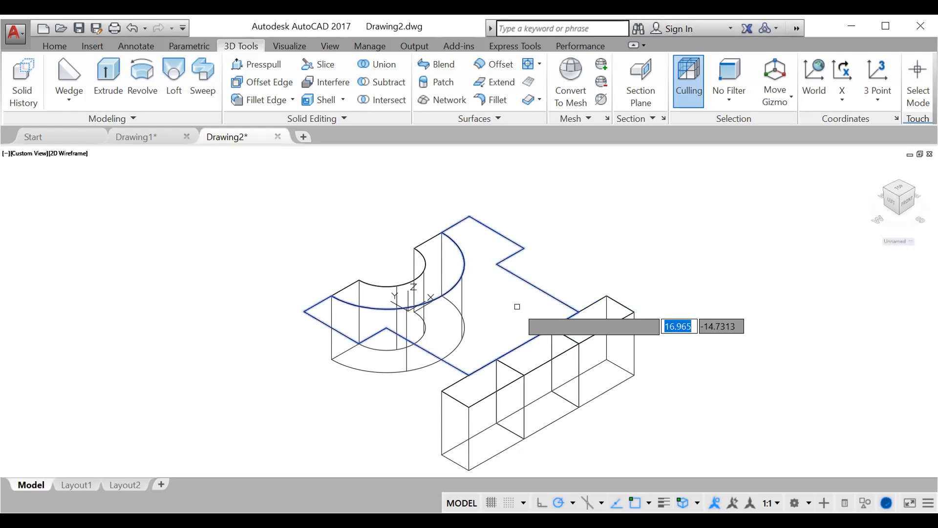
Presspull the semicircular ring area upward by 32, and presspull the notched area beside it upward to half that height
{"action": "left_click", "coordinate": [441, 268]}
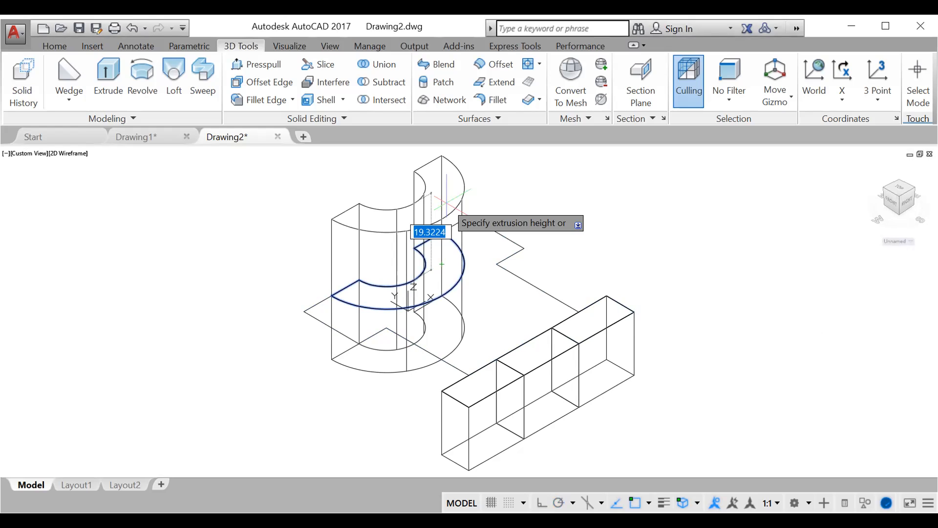
{"action": "type", "text": "32"}
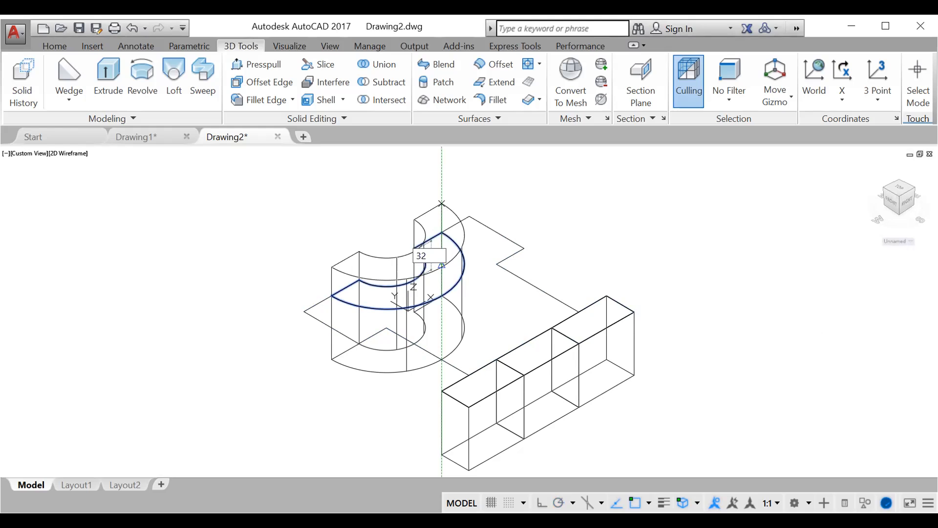
{"action": "key", "text": "Return"}
{"action": "left_click", "coordinate": [498, 295]}
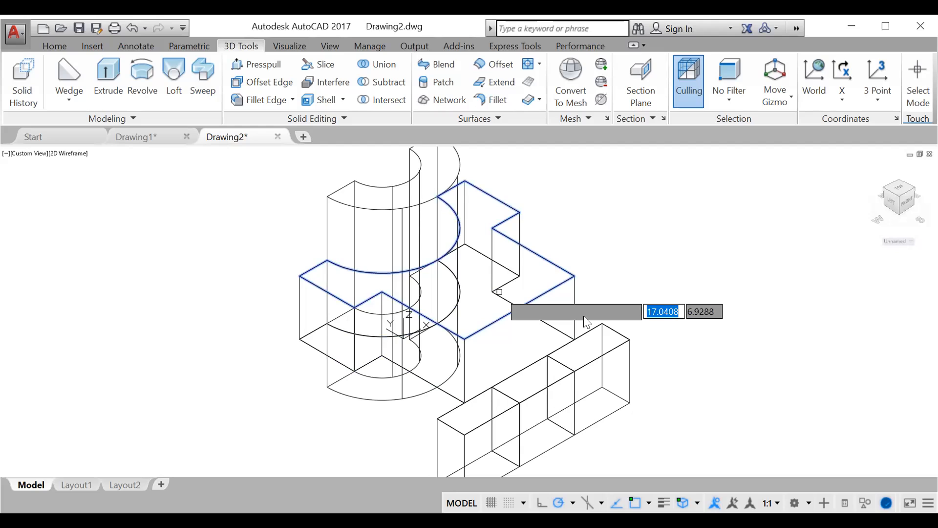
Presspull the lower strip's two end rectangles upward to the semicircular ring's height and its middle rectangle upward by 24
{"action": "left_click", "coordinate": [587, 347]}
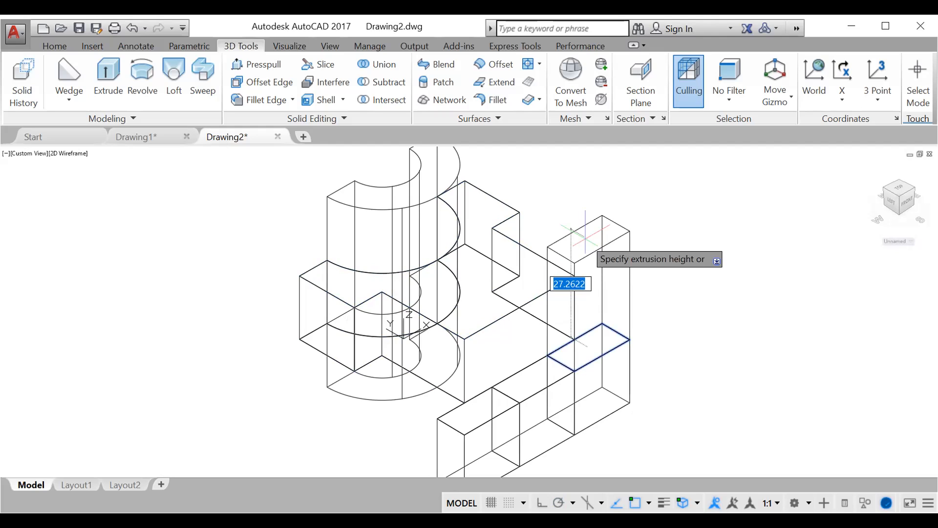
{"action": "left_click", "coordinate": [584, 221]}
{"action": "left_click", "coordinate": [519, 370]}
{"action": "type", "text": "24"}
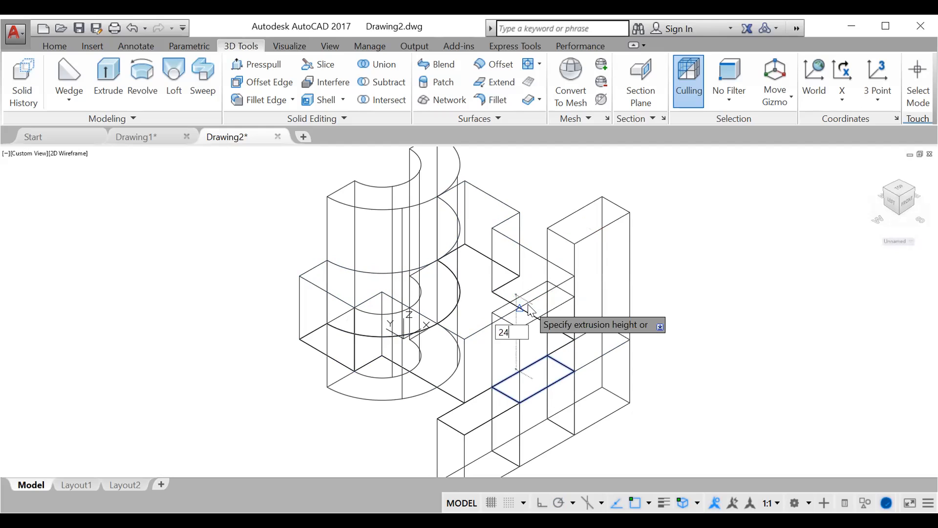
{"action": "key", "text": "Return"}
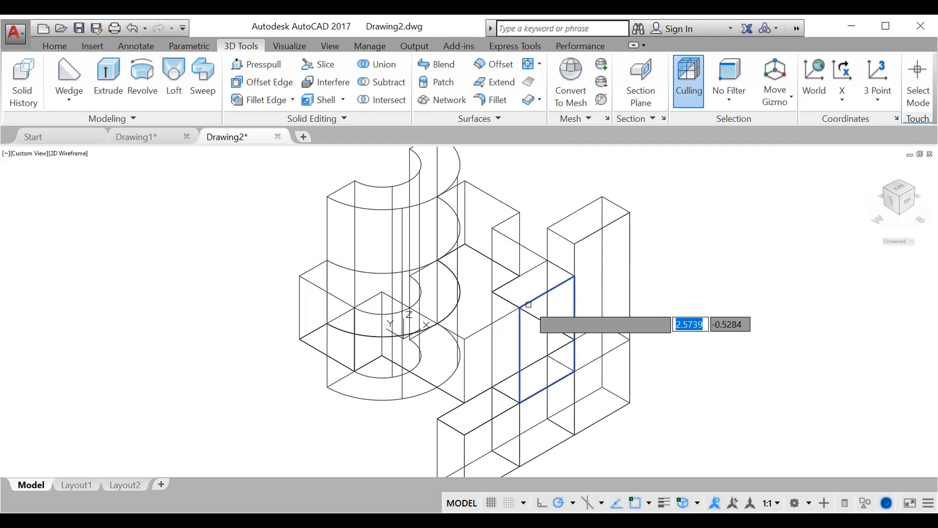
{"action": "left_click", "coordinate": [477, 410]}
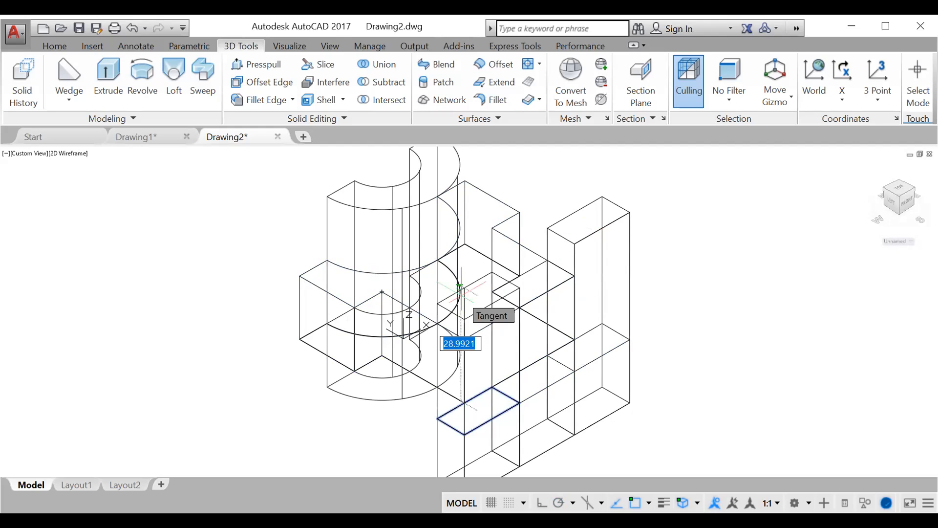
{"action": "left_click", "coordinate": [461, 296]}
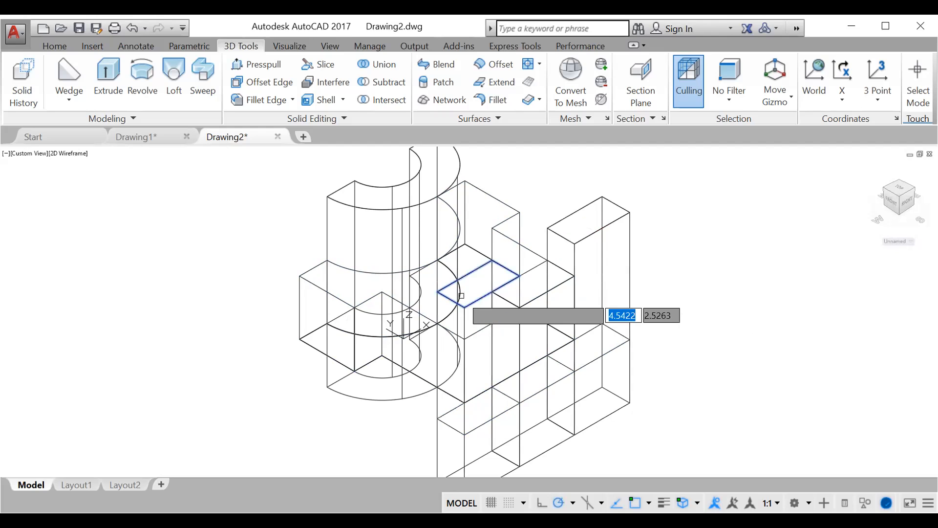
{"action": "key", "text": "Escape"}
Inspect the solid from several sides in the Conceptual visual style, and return to 2D Wireframe in an isometric view
{"action": "middle_click_drag", "start_coordinate": [461, 296], "coordinate": [661, 285], "text": "shift"}
{"action": "scroll", "coordinate": [662, 285], "scroll_direction": "down", "scroll_amount": 2}
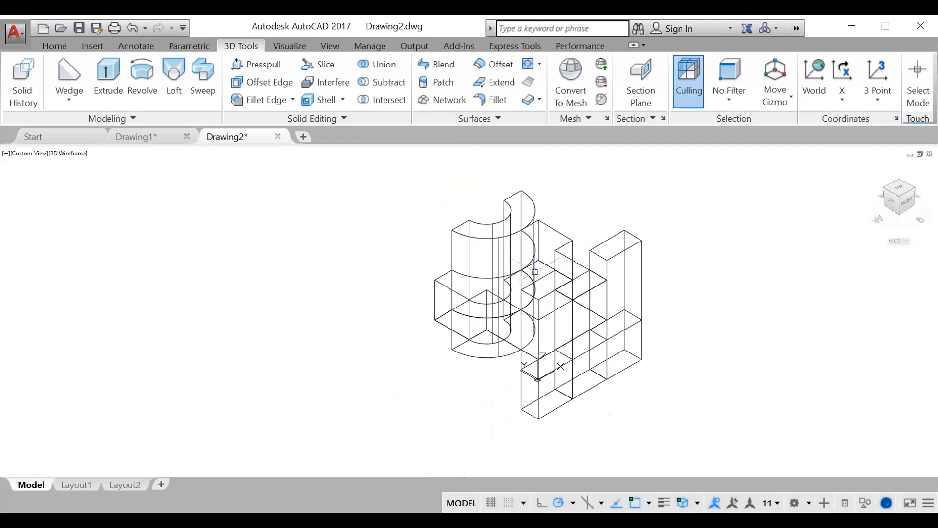
{"action": "left_click", "coordinate": [78, 153]}
{"action": "left_click", "coordinate": [101, 202]}
{"action": "mouse_move", "coordinate": [815, 296]}
{"action": "middle_mouse_down", "text": "shift"}
{"action": "mouse_move", "coordinate": [757, 361]}
{"action": "mouse_move", "coordinate": [758, 339]}
{"action": "mouse_move", "coordinate": [748, 360]}
{"action": "mouse_move", "coordinate": [710, 295]}
{"action": "mouse_move", "coordinate": [670, 303]}
{"action": "mouse_move", "coordinate": [597, 259]}
{"action": "mouse_move", "coordinate": [595, 211]}
{"action": "mouse_move", "coordinate": [600, 221]}
{"action": "mouse_move", "coordinate": [520, 265]}
{"action": "mouse_move", "coordinate": [577, 338]}
{"action": "mouse_move", "coordinate": [605, 357]}
{"action": "middle_mouse_up", "text": "shift"}
{"action": "middle_click_drag", "start_coordinate": [609, 292], "coordinate": [527, 289], "text": "shift"}
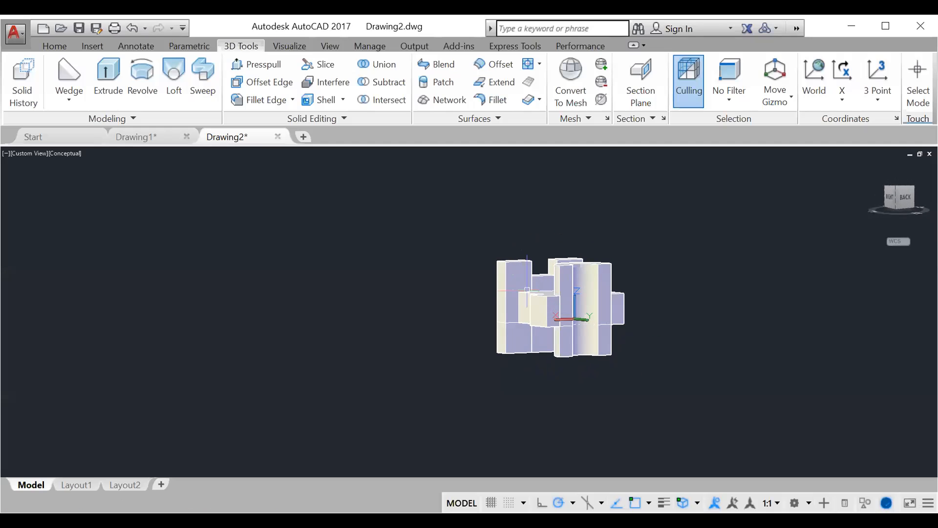
{"action": "left_click", "coordinate": [72, 153]}
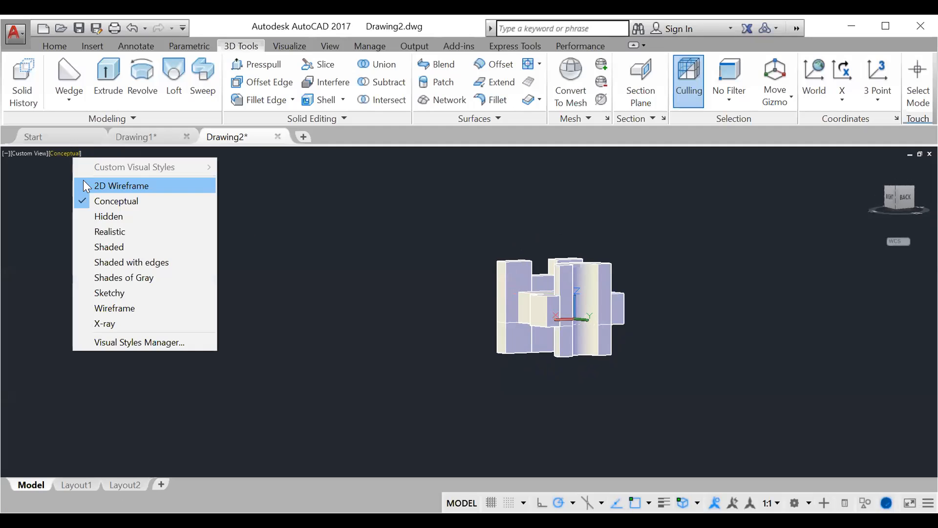
{"action": "left_click", "coordinate": [83, 183]}
{"action": "left_click", "coordinate": [915, 209]}
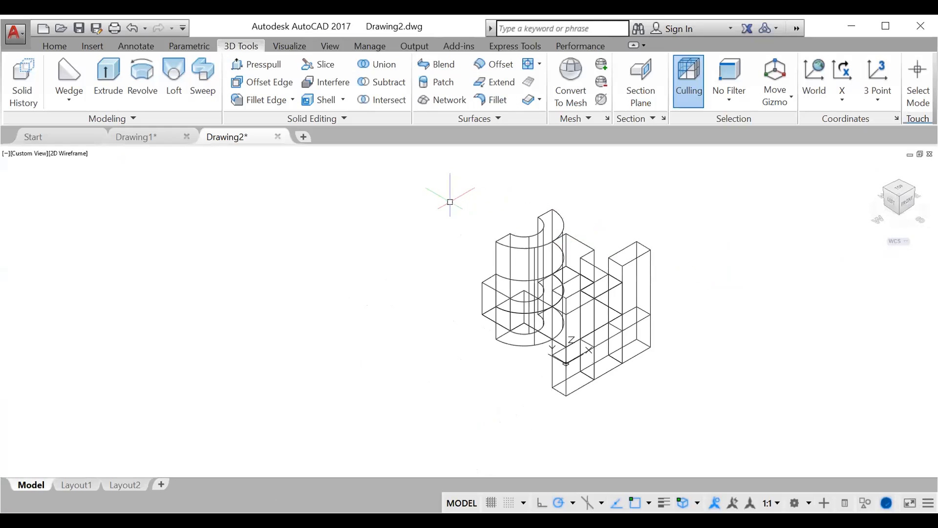
Union all the presspulled solids into one solid
{"action": "type", "text": "union"}
{"action": "key", "text": "Return"}
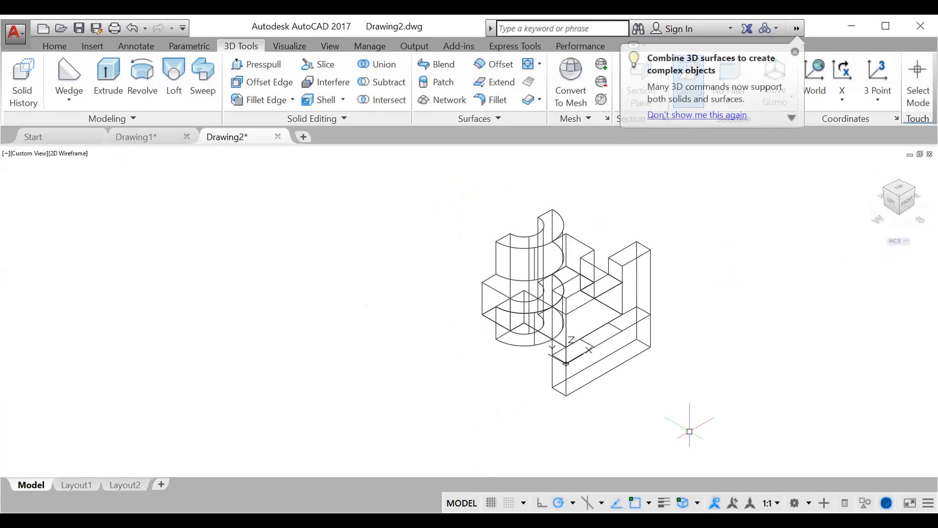
Open Layout1 and delete its default viewport
{"action": "left_click", "coordinate": [80, 485]}
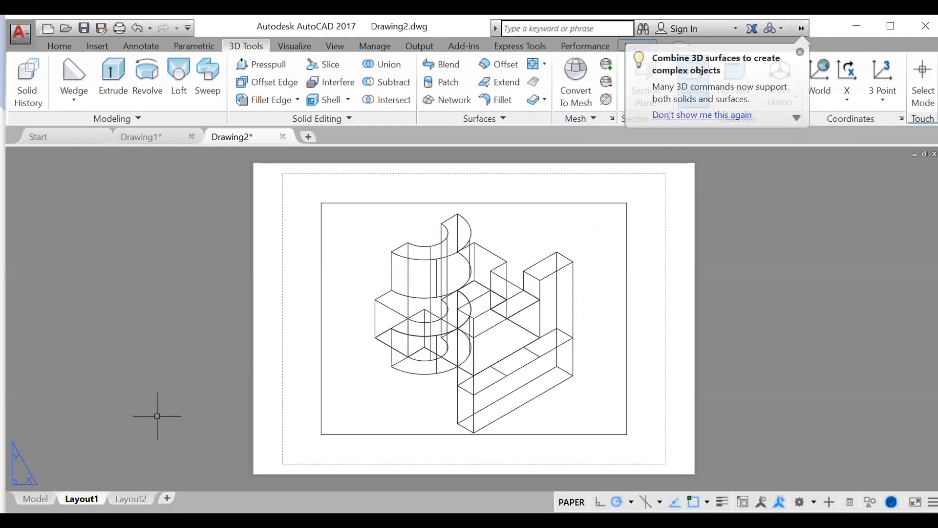
{"action": "left_click", "coordinate": [446, 204]}
{"action": "key", "text": "Delete"}
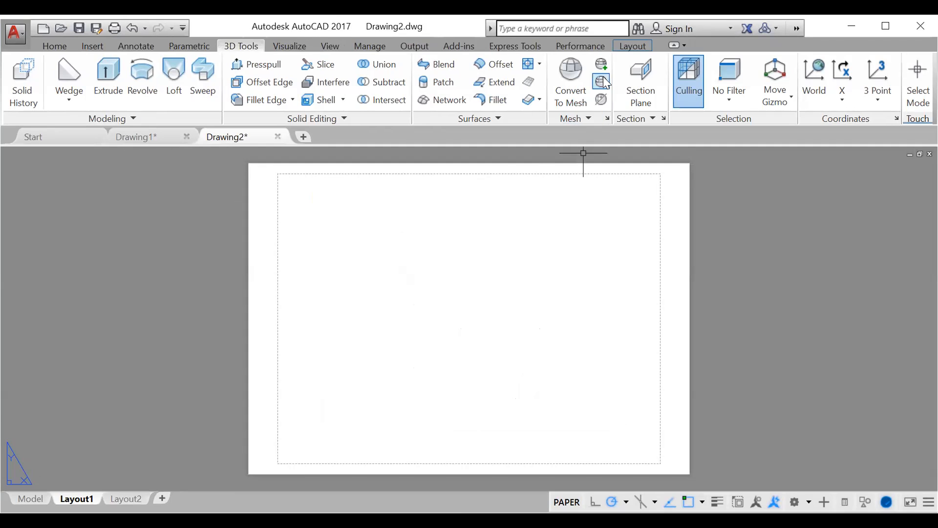
{"action": "left_click", "coordinate": [631, 44]}
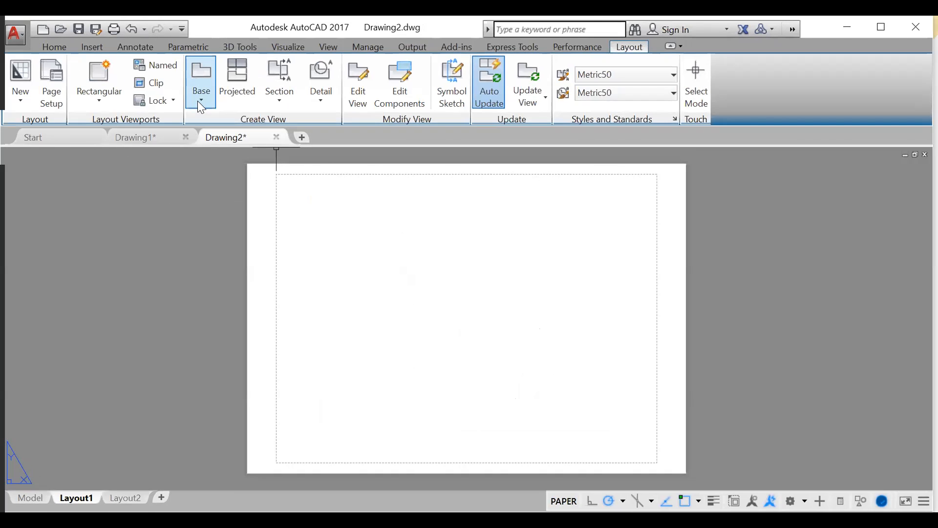
{"action": "left_click", "coordinate": [202, 103]}
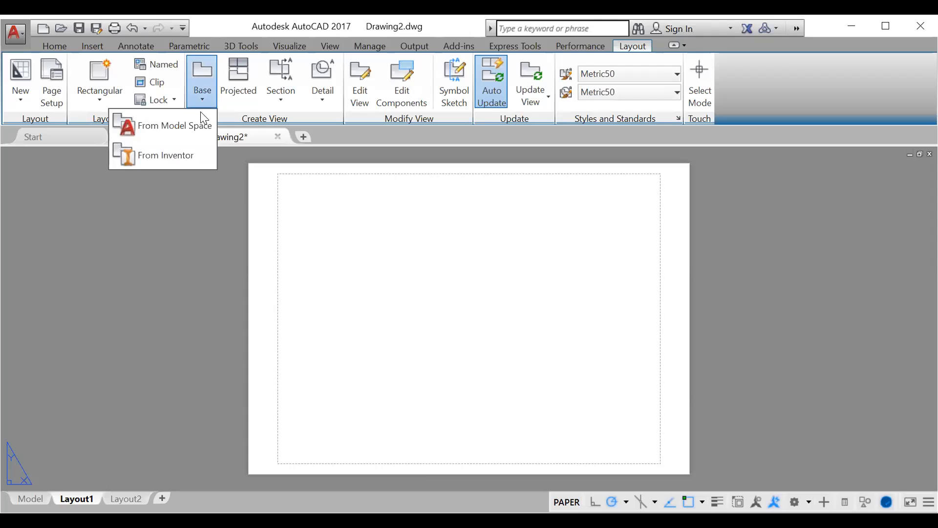
{"action": "left_click", "coordinate": [197, 123]}
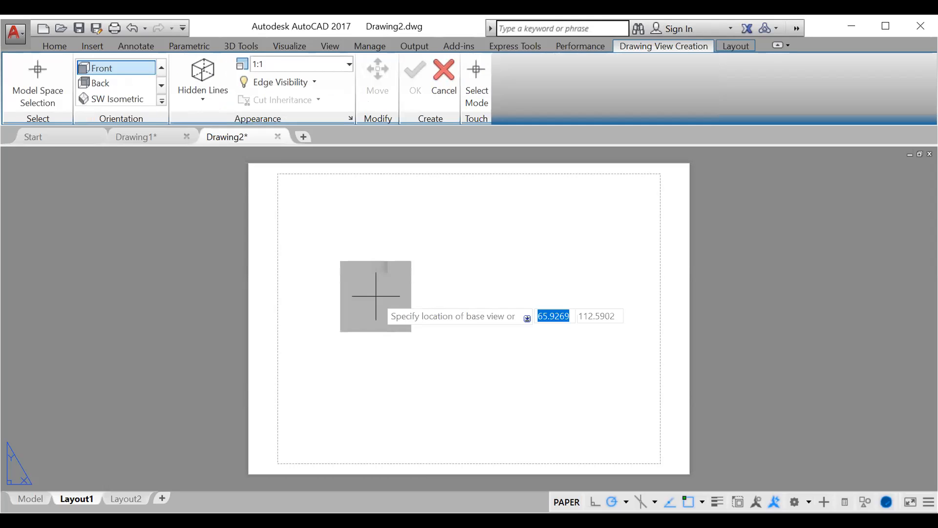
{"action": "key", "text": "Escape"}
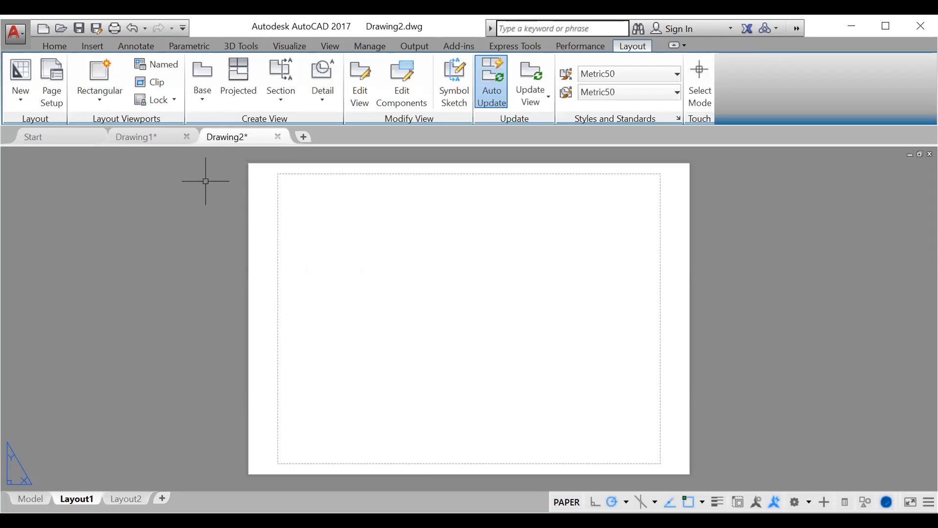
Check the view arrangement on Drawing1's layout and examine Drawing2's model from the top before returning to Layout1
{"action": "left_click", "coordinate": [159, 132]}
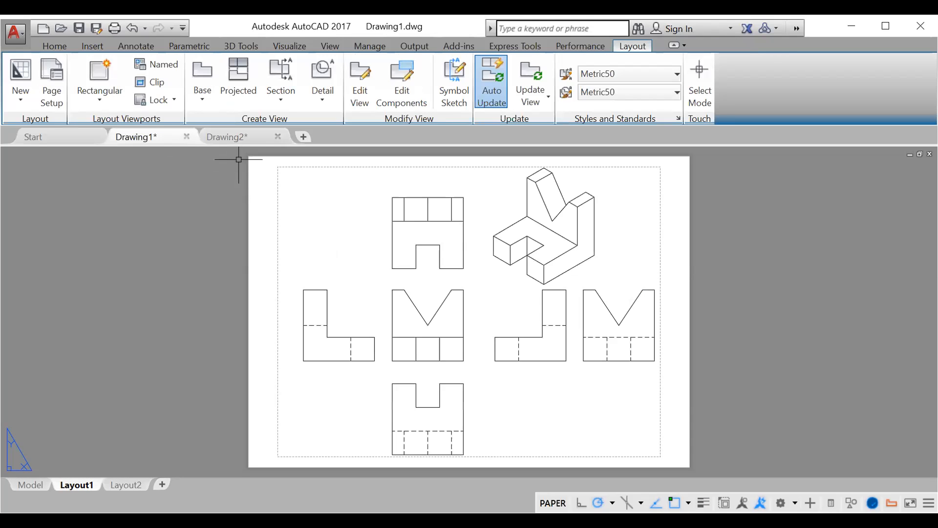
{"action": "left_click", "coordinate": [240, 137]}
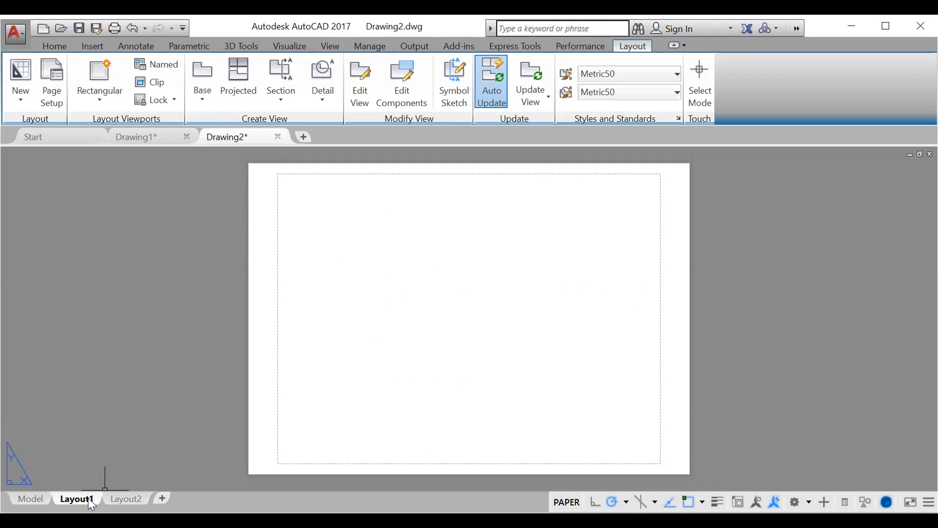
{"action": "left_click", "coordinate": [30, 497]}
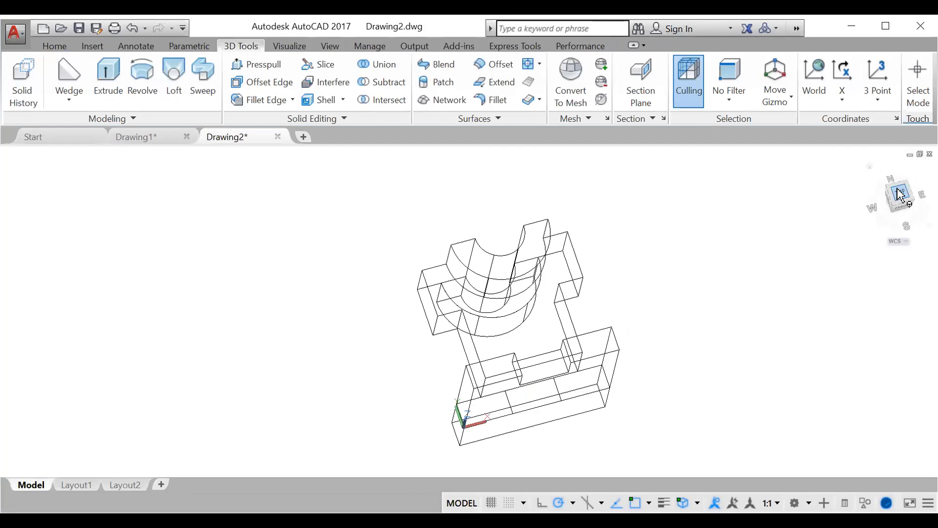
{"action": "left_click", "coordinate": [900, 194]}
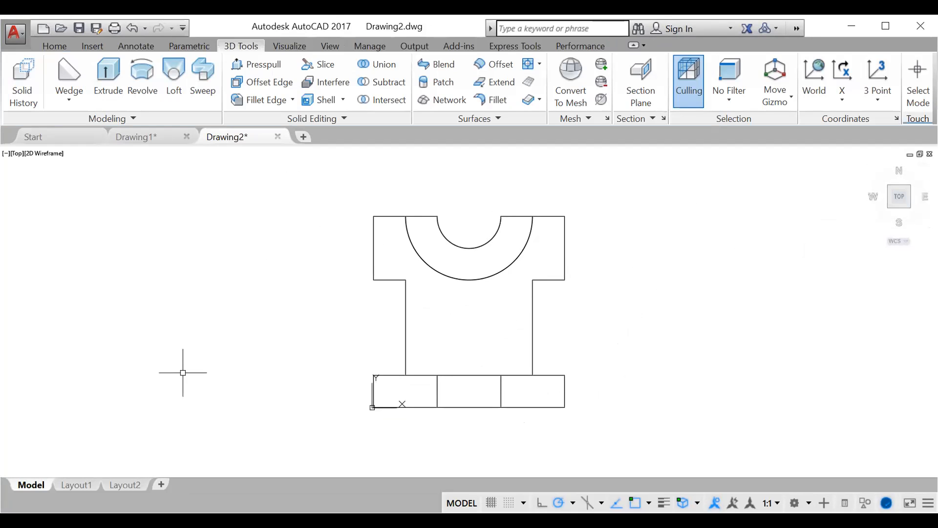
{"action": "left_click", "coordinate": [84, 486]}
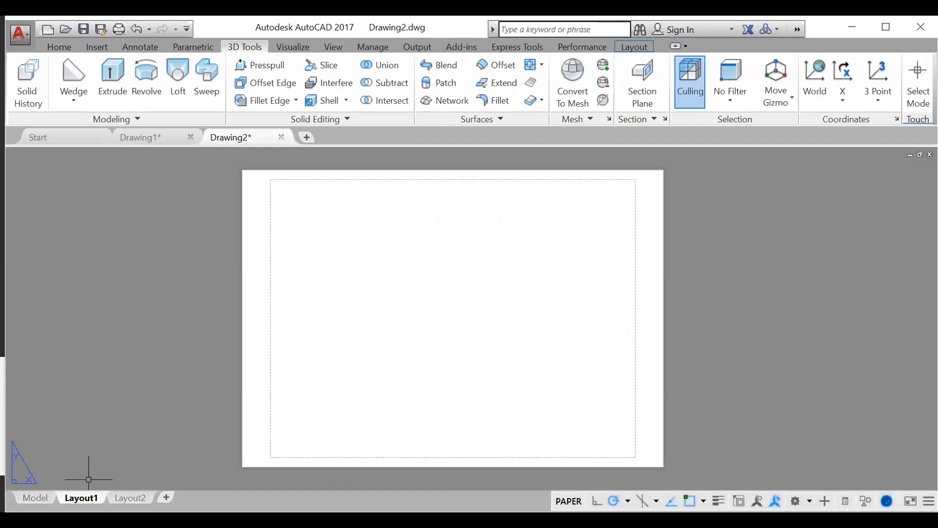
Set the drafting standard for new drawing views to third angle projection
{"action": "left_click", "coordinate": [634, 46]}
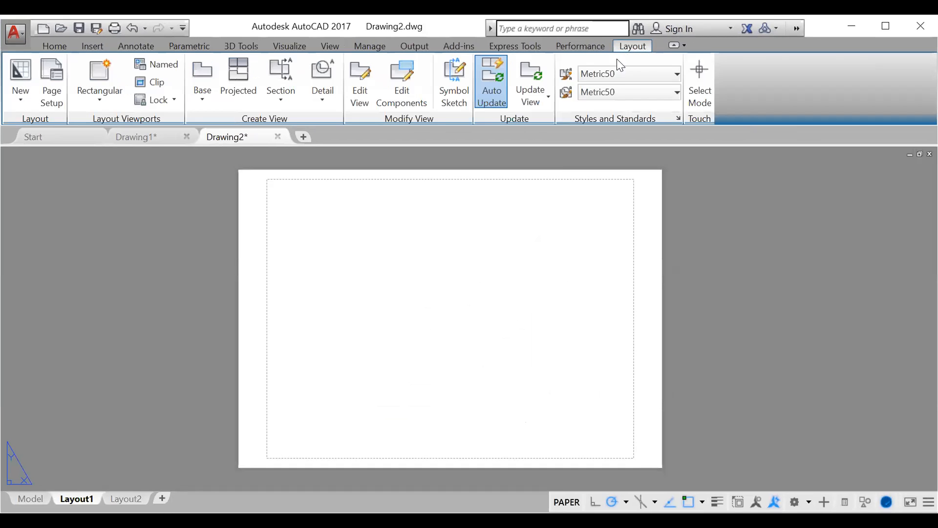
{"action": "left_click", "coordinate": [678, 119]}
{"action": "left_click", "coordinate": [366, 256]}
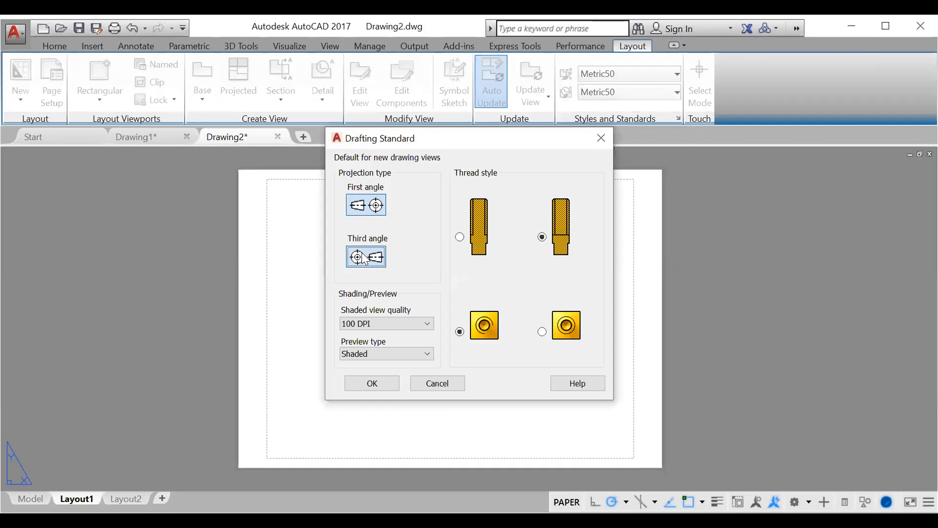
{"action": "left_click", "coordinate": [372, 384]}
Create a Top-oriented base view from model space, with projected views above, below and on both sides plus an isometric view
{"action": "left_click", "coordinate": [206, 86]}
{"action": "left_click", "coordinate": [184, 125]}
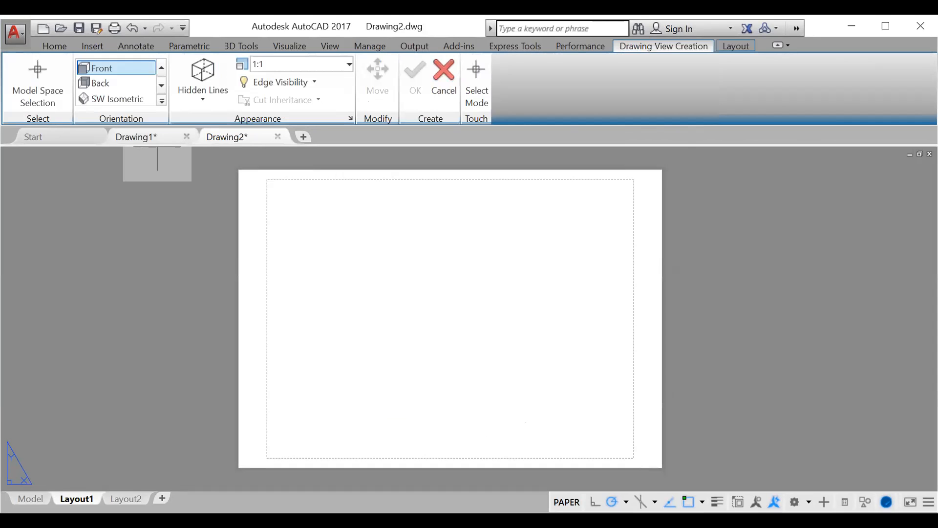
{"action": "right_click", "coordinate": [354, 302]}
{"action": "left_click", "coordinate": [392, 171]}
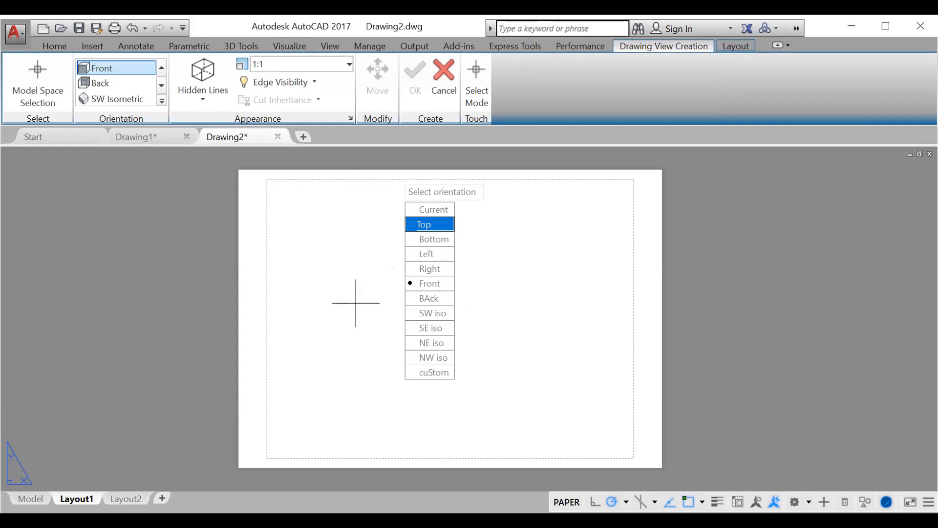
{"action": "key", "text": "Return"}
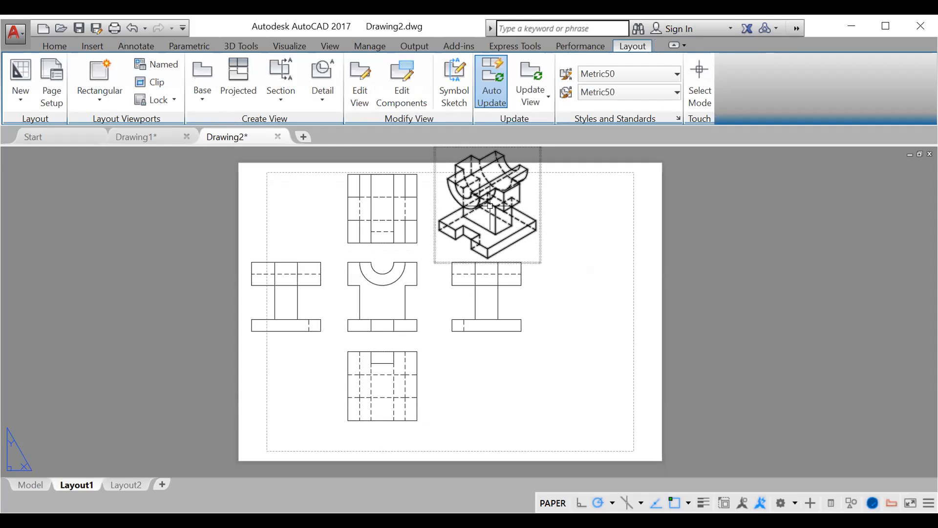
Edit the isometric view to show only visible lines, without hidden lines
{"action": "left_click", "coordinate": [490, 205]}
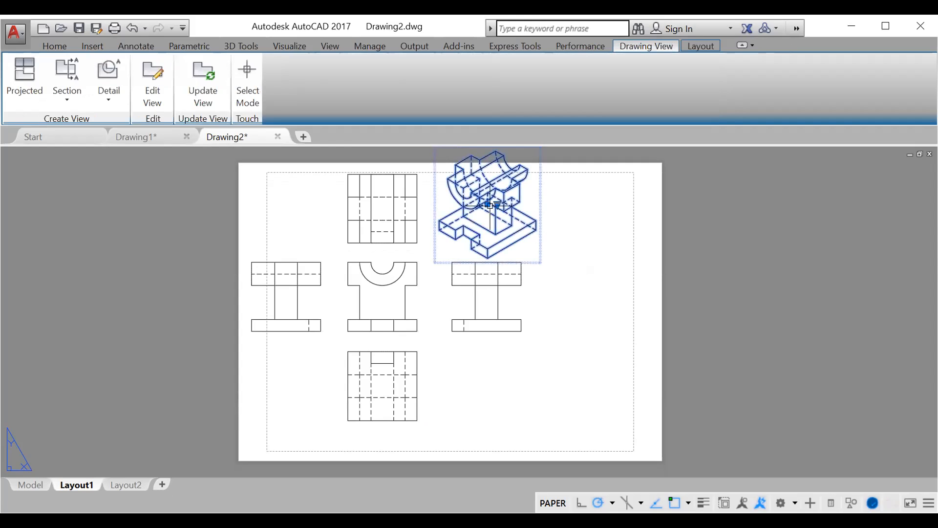
{"action": "left_click", "coordinate": [157, 100]}
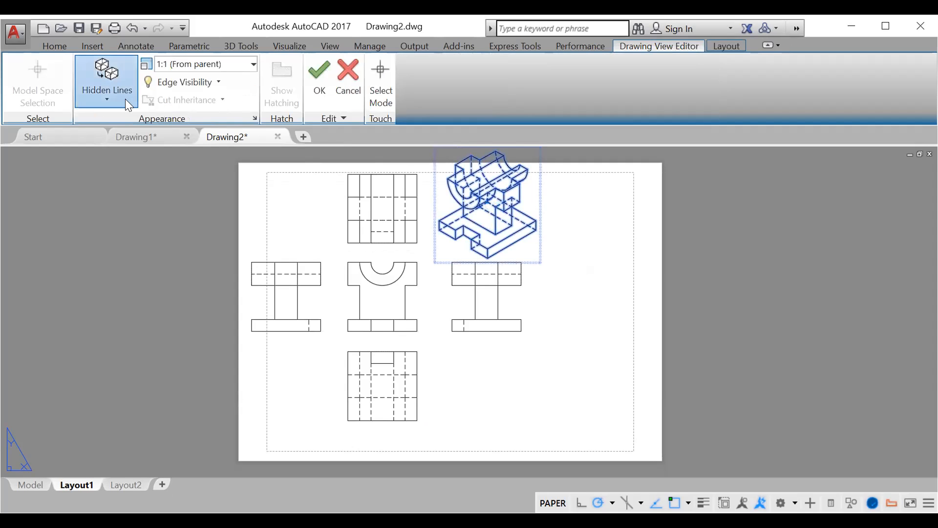
{"action": "left_click", "coordinate": [124, 98]}
{"action": "left_click", "coordinate": [136, 161]}
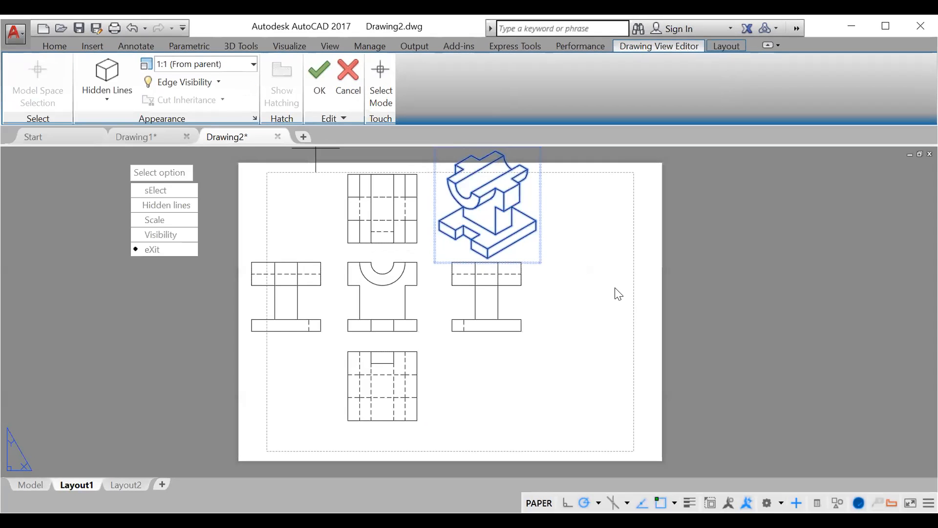
{"action": "key", "text": "Return"}
Move all the drawing views down and to the right so they fit inside the sheet's printable margins
{"action": "type", "text": "move"}
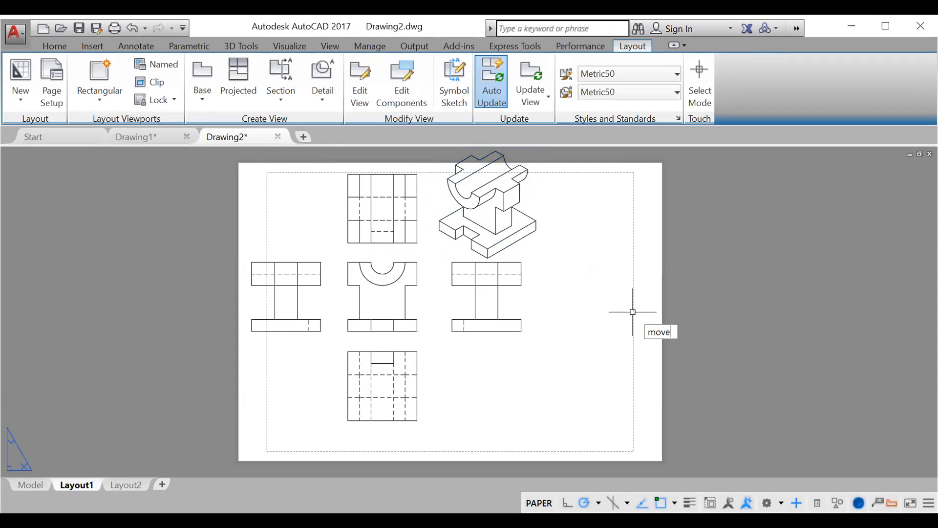
{"action": "key", "text": "Return"}
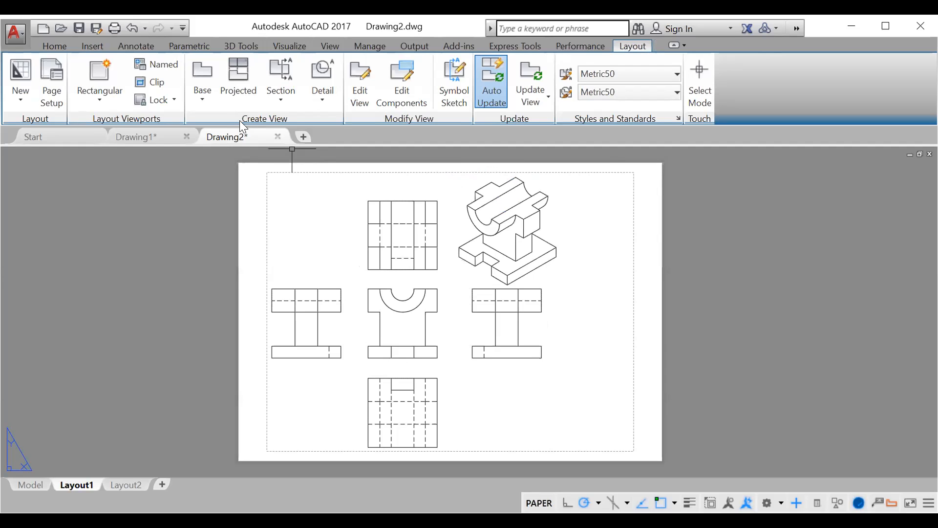
Create a Bottom-oriented base view from model space beside the far-right side view, without any projected views
{"action": "left_click", "coordinate": [201, 100]}
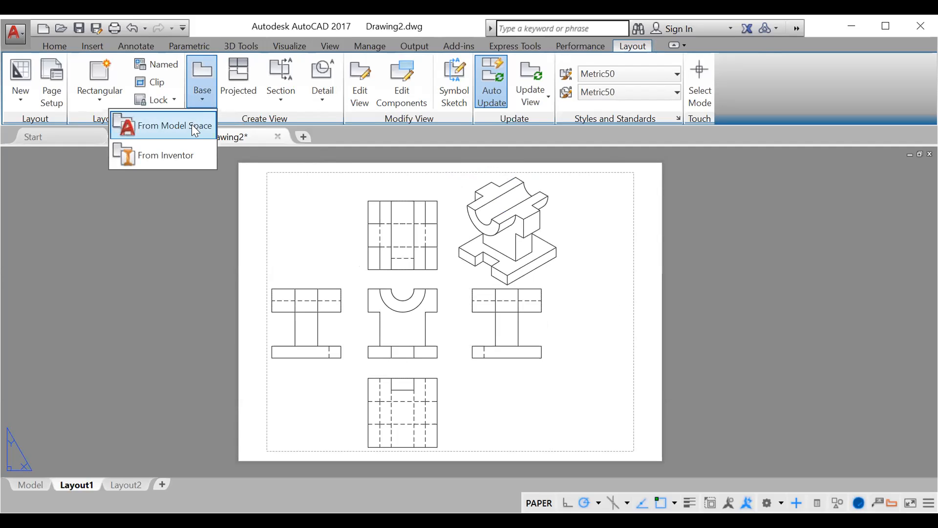
{"action": "left_click", "coordinate": [195, 126]}
{"action": "right_click", "coordinate": [596, 328]}
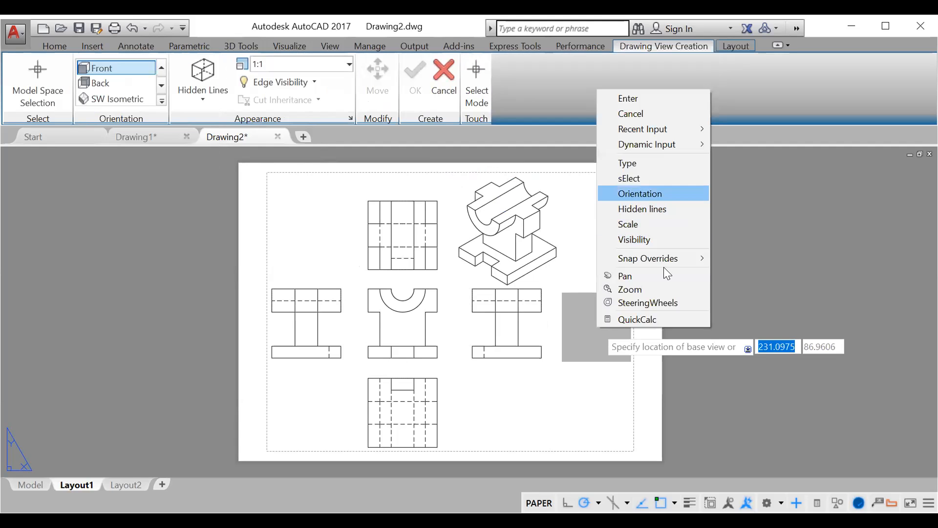
{"action": "key", "text": "Return"}
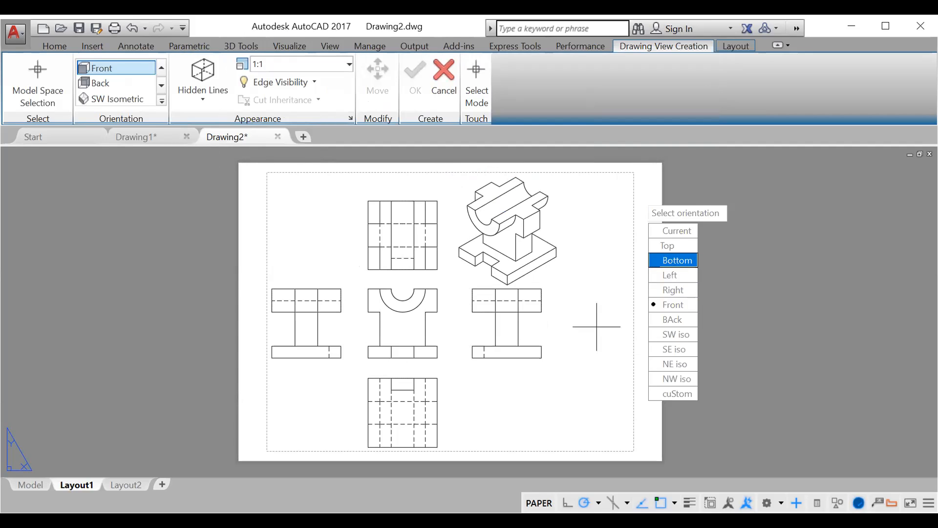
{"action": "key", "text": "Return"}
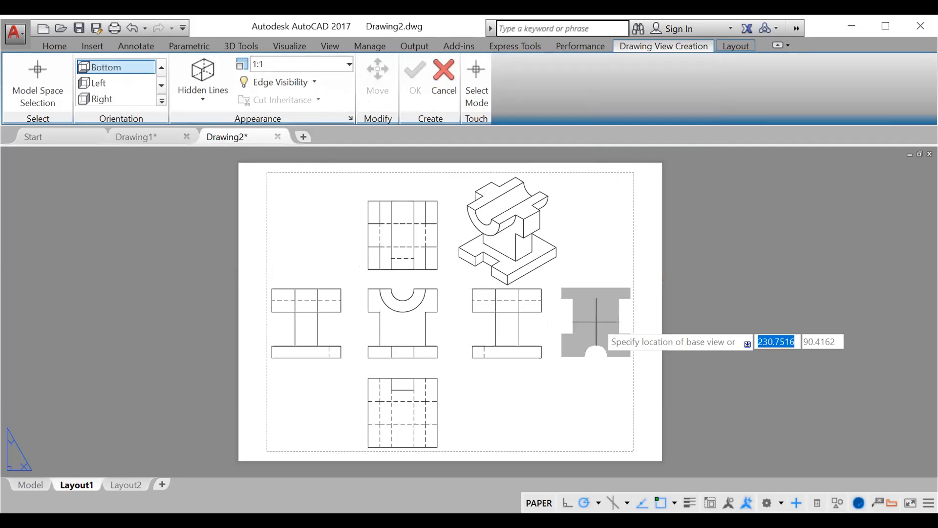
{"action": "left_click", "coordinate": [596, 325]}
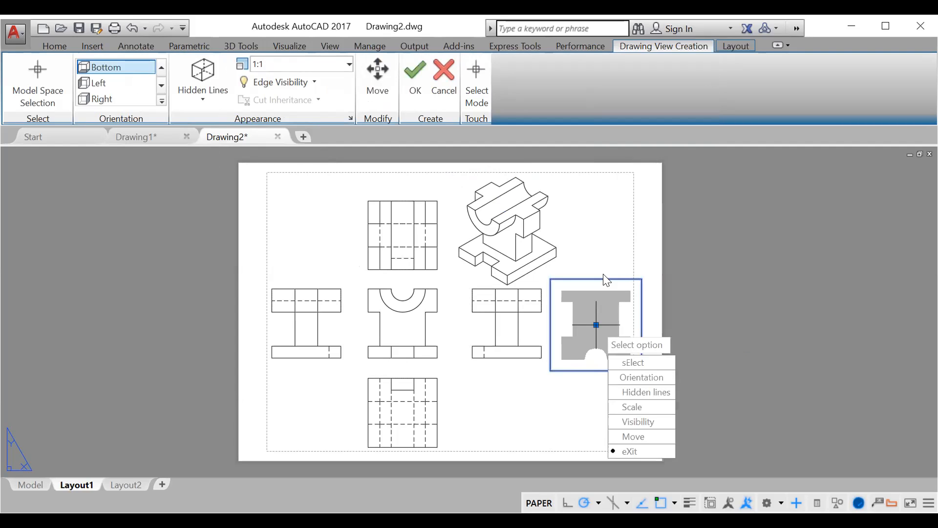
{"action": "key", "text": "Return"}
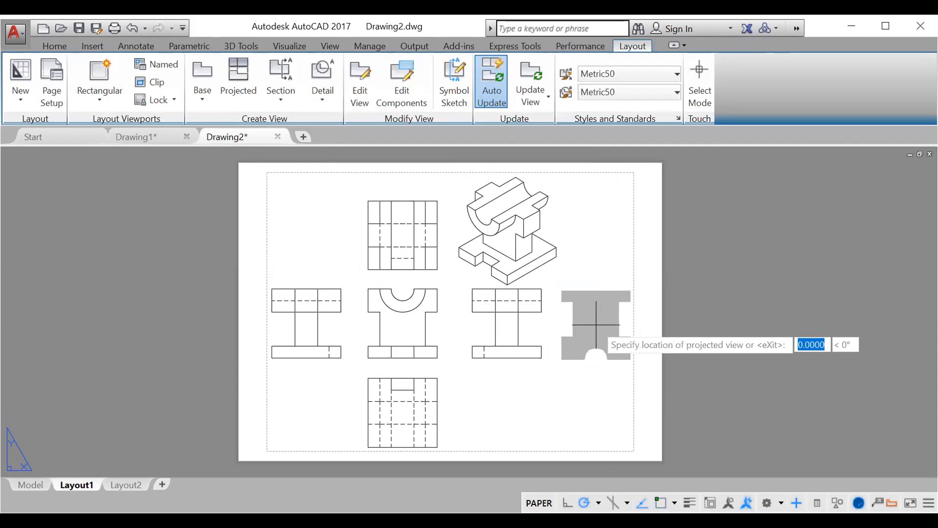
{"action": "key", "text": "Return"}
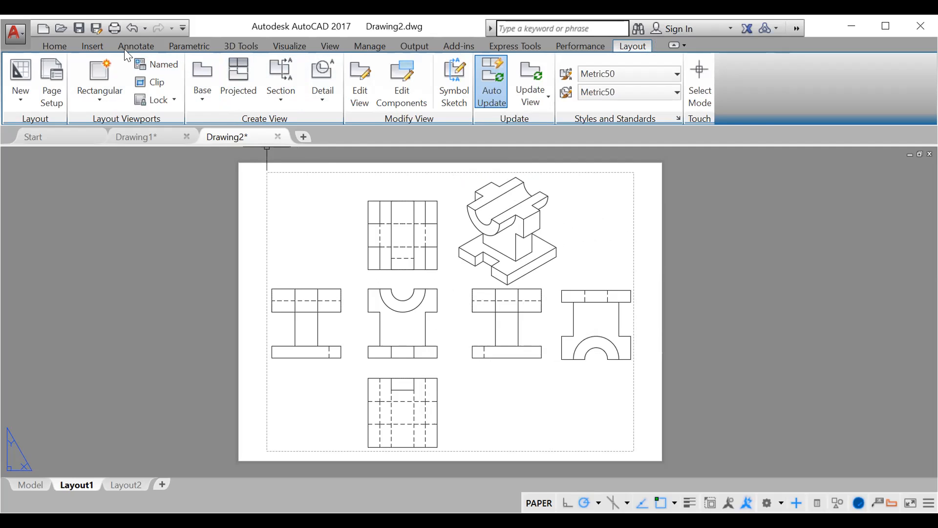
Add centre marks to the outer arcs of the front view and the separate Bottom-oriented view
{"action": "left_click", "coordinate": [149, 46]}
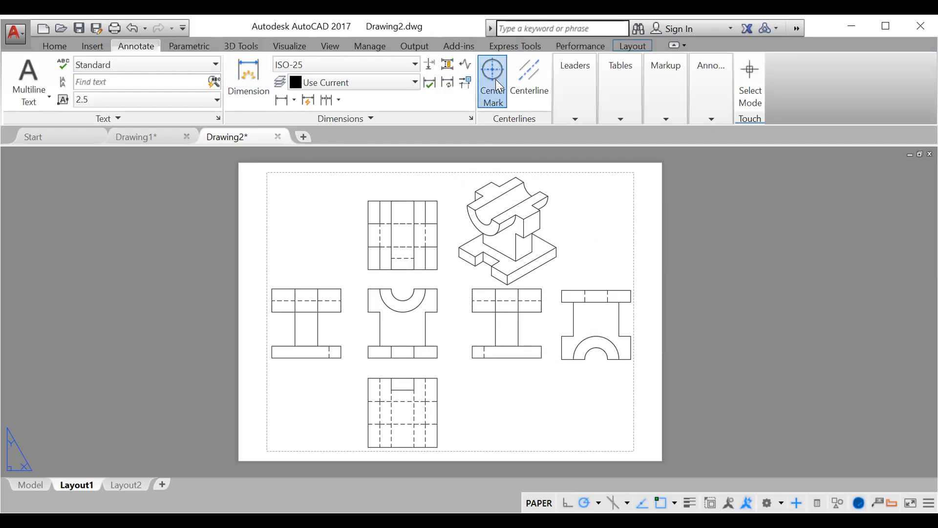
{"action": "scroll", "coordinate": [423, 313], "scroll_direction": "up", "scroll_amount": 2}
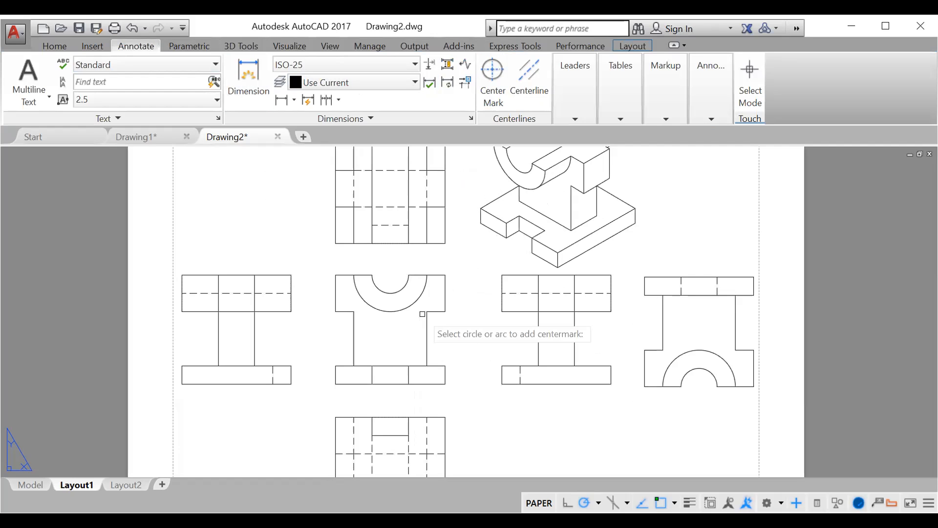
{"action": "left_click", "coordinate": [414, 304]}
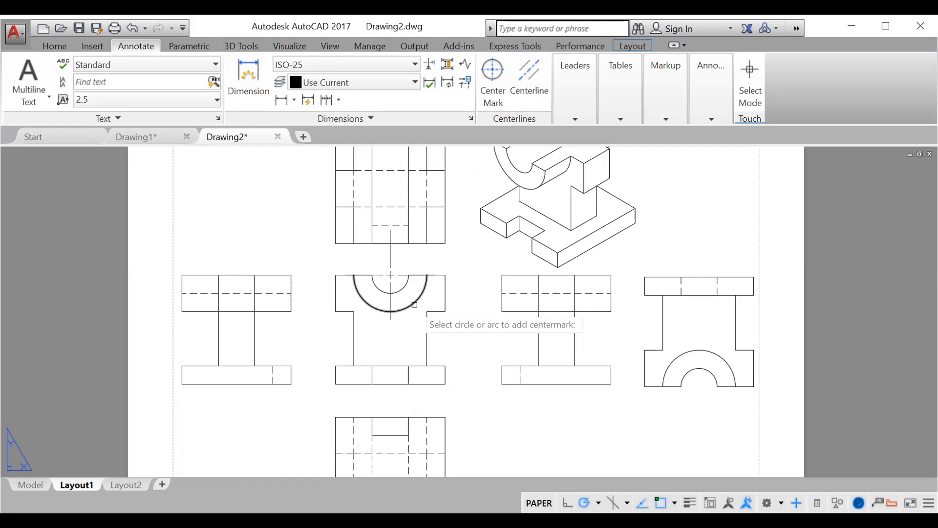
{"action": "left_click", "coordinate": [415, 305]}
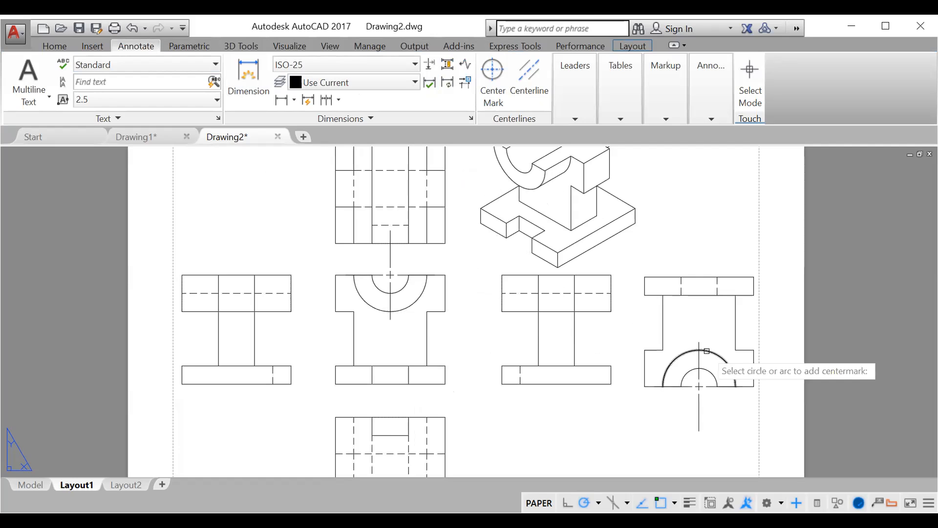
{"action": "key", "text": "Escape"}
Shorten the upper extension of the front view's centre mark so it ends just above the view
{"action": "left_click", "coordinate": [386, 275]}
{"action": "left_click", "coordinate": [391, 232]}
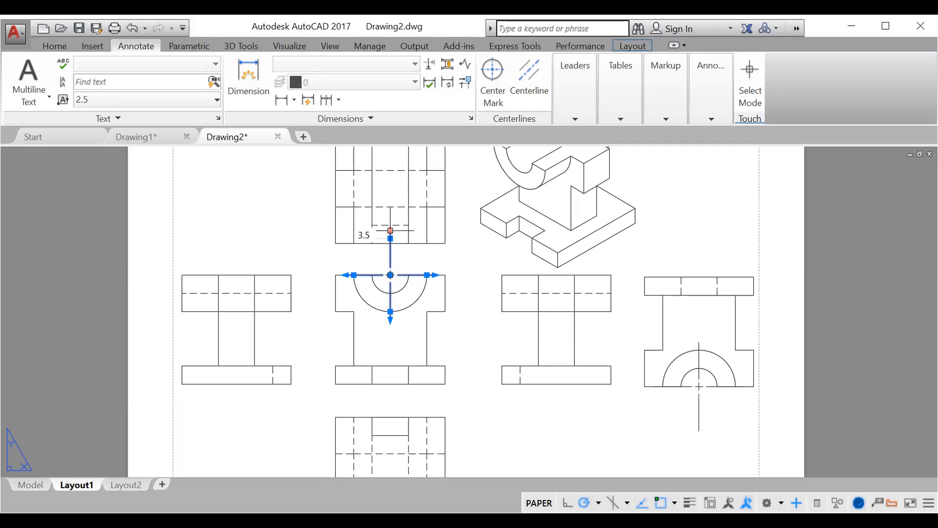
{"action": "left_click", "coordinate": [390, 239]}
{"action": "left_click", "coordinate": [390, 264]}
{"action": "key", "text": "Escape"}
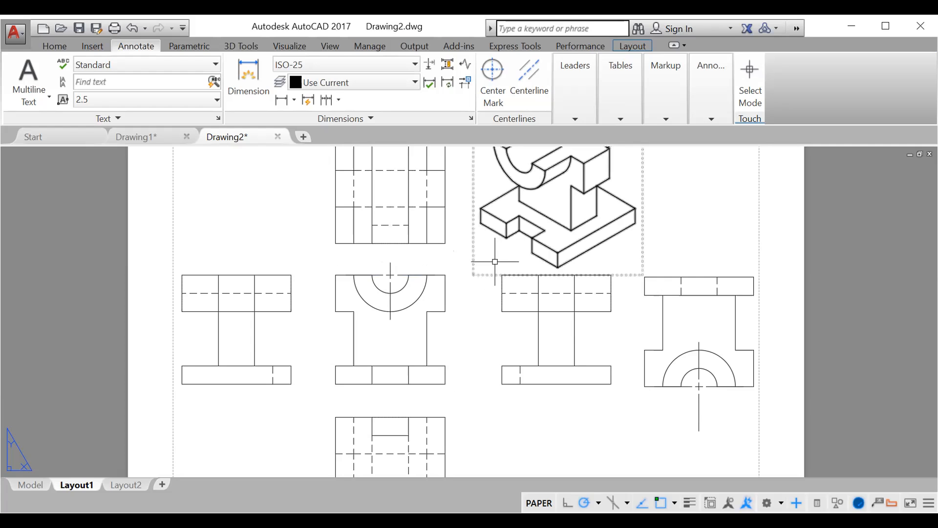
Add vertical centrelines midway between the inner vertical edges of the views above and below the front view
{"action": "middle_click_drag", "start_coordinate": [495, 261], "coordinate": [494, 295]}
{"action": "left_click", "coordinate": [534, 91]}
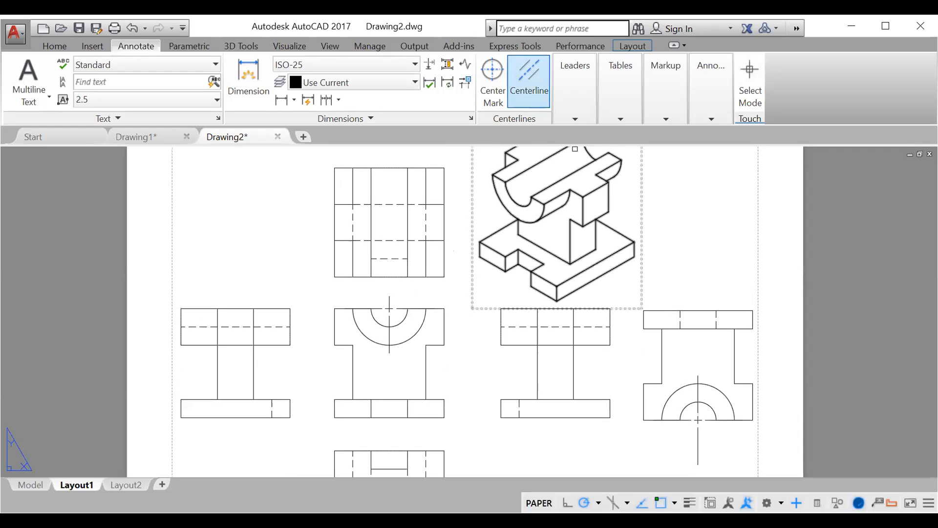
{"action": "left_click", "coordinate": [371, 224]}
{"action": "left_click", "coordinate": [408, 225]}
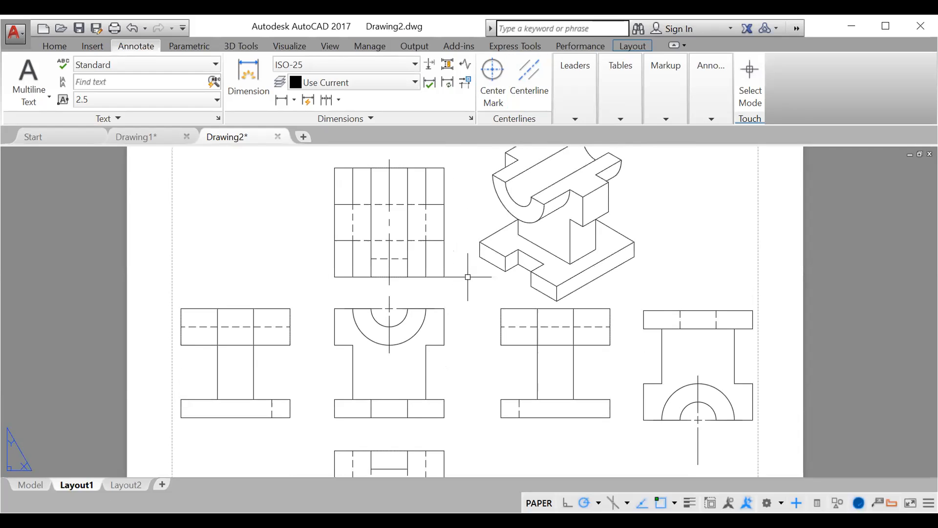
{"action": "scroll", "coordinate": [467, 276], "scroll_direction": "down", "scroll_amount": 2}
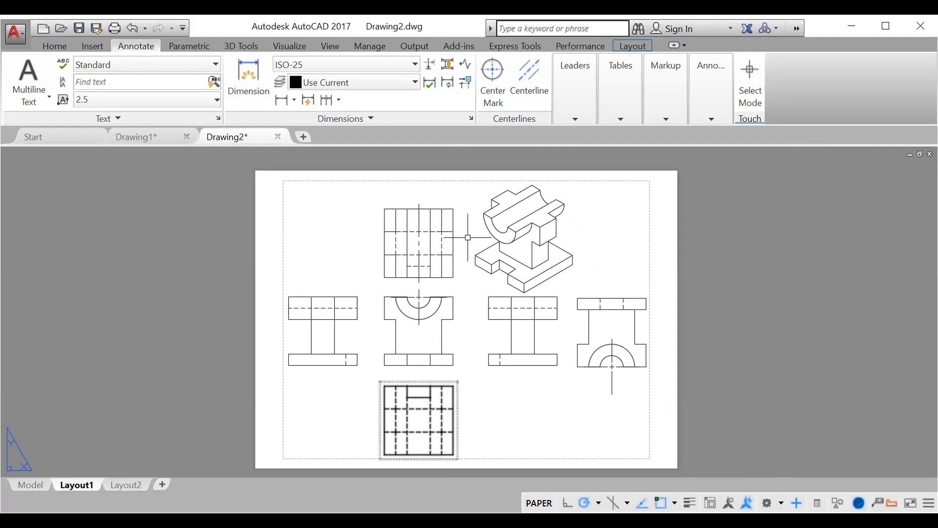
{"action": "left_click", "coordinate": [529, 83]}
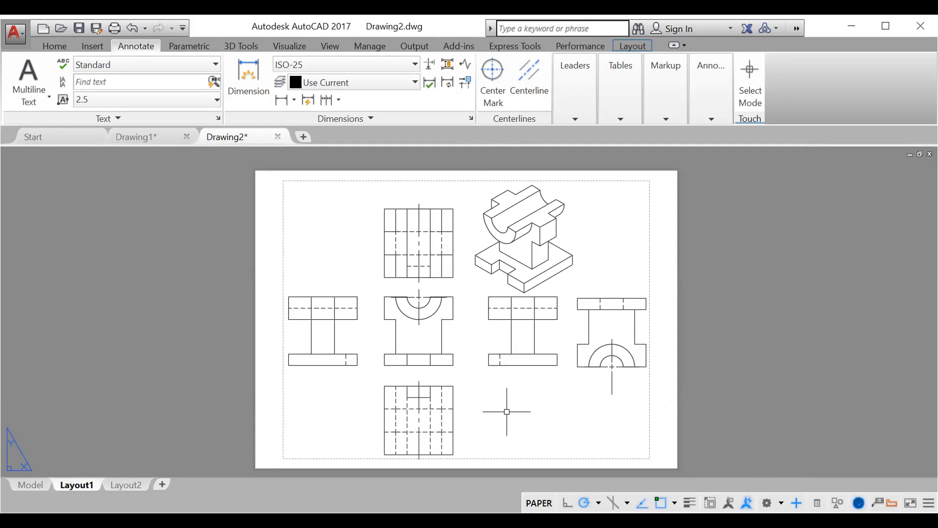
Set the linetype scale of the centreline in the view above the front view to 0.2
{"action": "middle_click_drag", "start_coordinate": [465, 331], "coordinate": [453, 357]}
{"action": "left_click", "coordinate": [433, 279]}
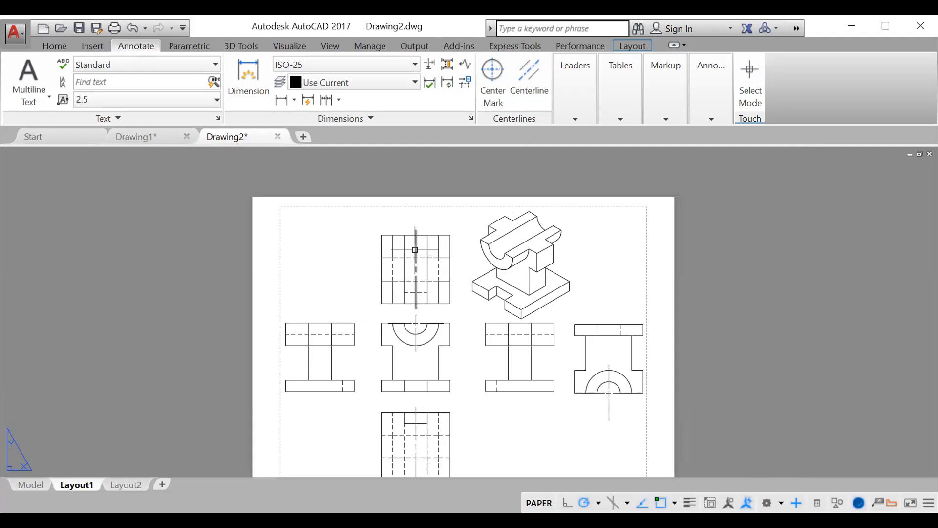
{"action": "left_click", "coordinate": [473, 489]}
{"action": "left_click", "coordinate": [492, 233]}
{"action": "type", "text": "0.2"}
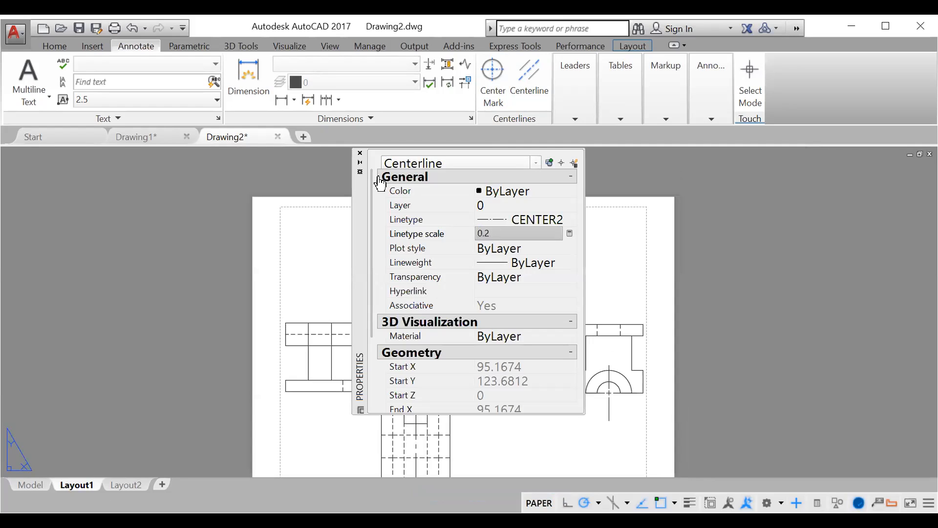
{"action": "key", "text": "Return"}
{"action": "left_click", "coordinate": [360, 153]}
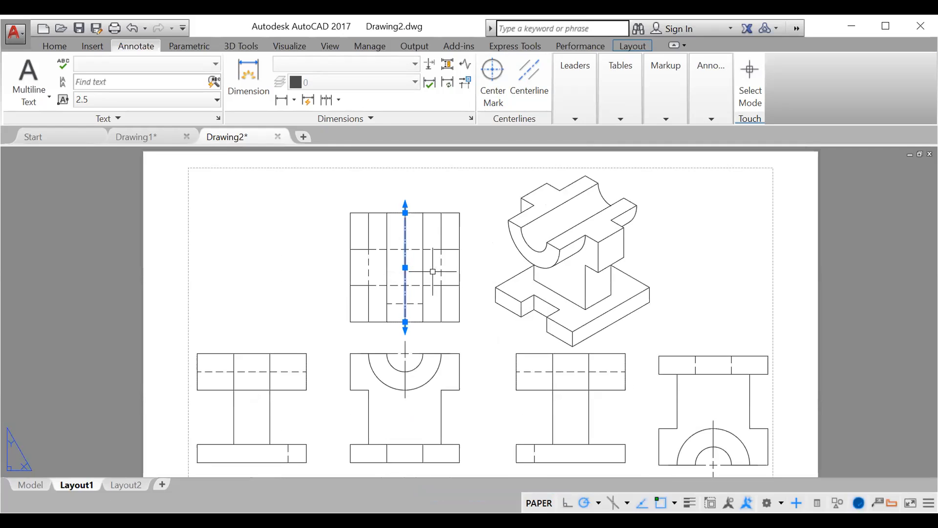
Add the front view's centre mark to the selection and set the linetype scale of both objects to 0.2
{"action": "scroll", "coordinate": [452, 288], "scroll_direction": "up", "scroll_amount": 4}
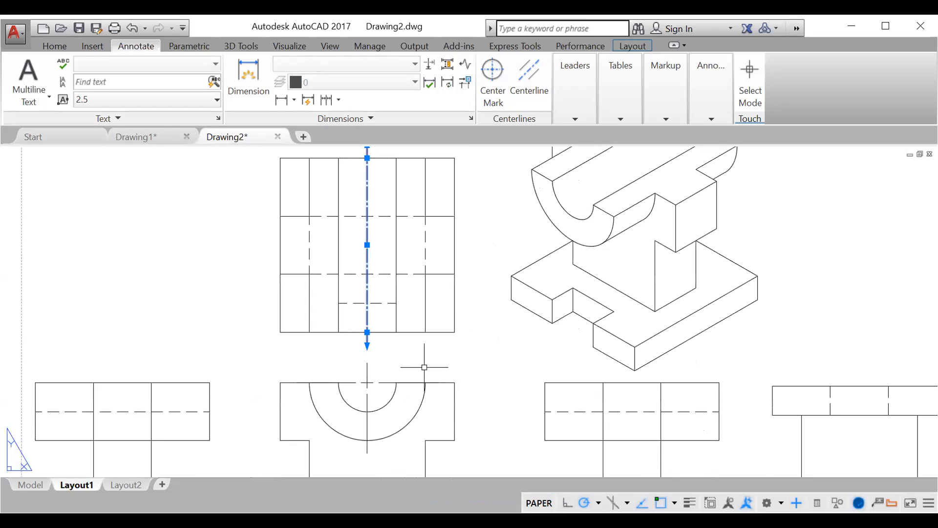
{"action": "left_click", "coordinate": [368, 398]}
{"action": "right_click", "coordinate": [368, 399]}
{"action": "left_click", "coordinate": [406, 377]}
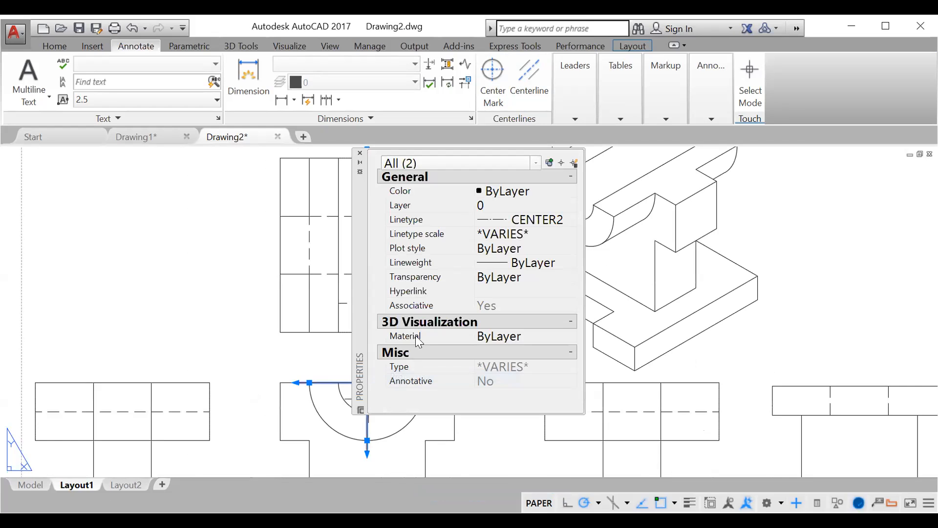
{"action": "left_click", "coordinate": [454, 233]}
{"action": "type", "text": "0.2"}
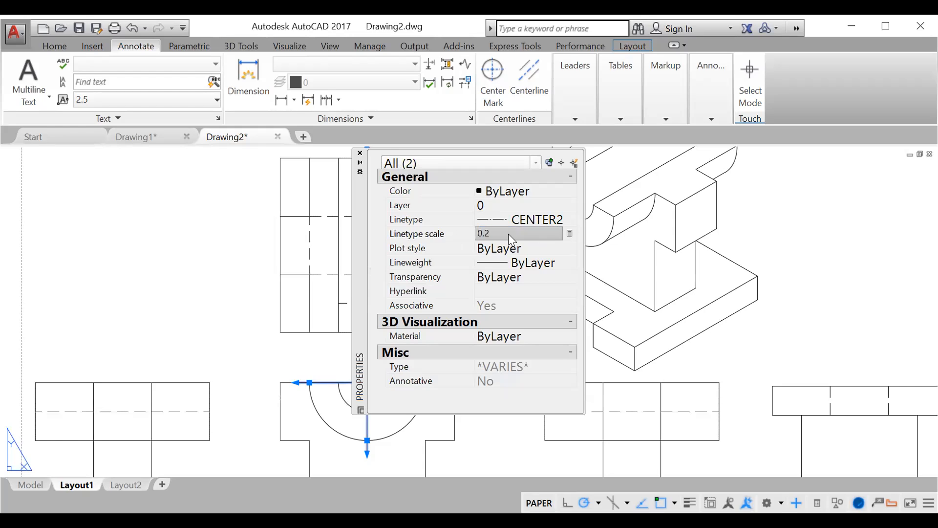
{"action": "key", "text": "Tab"}
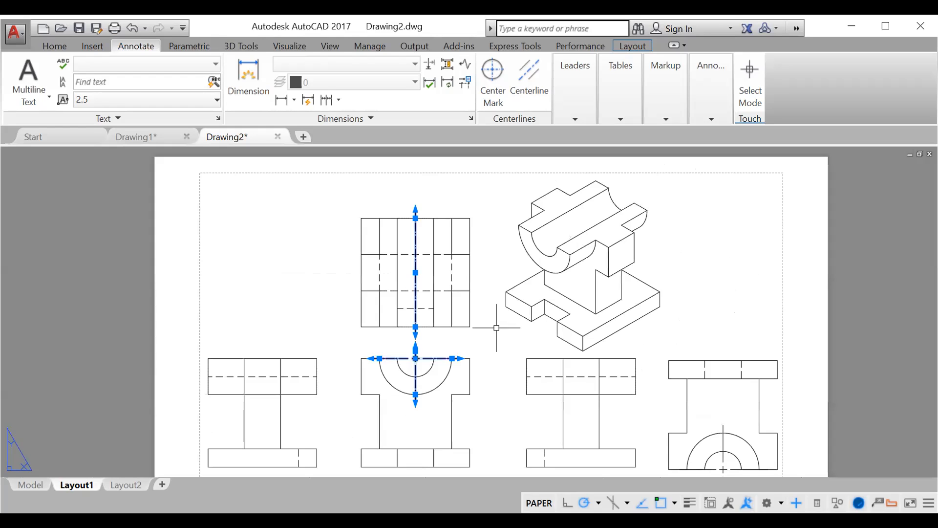
{"action": "left_click", "coordinate": [508, 340]}
{"action": "key", "text": "Escape"}
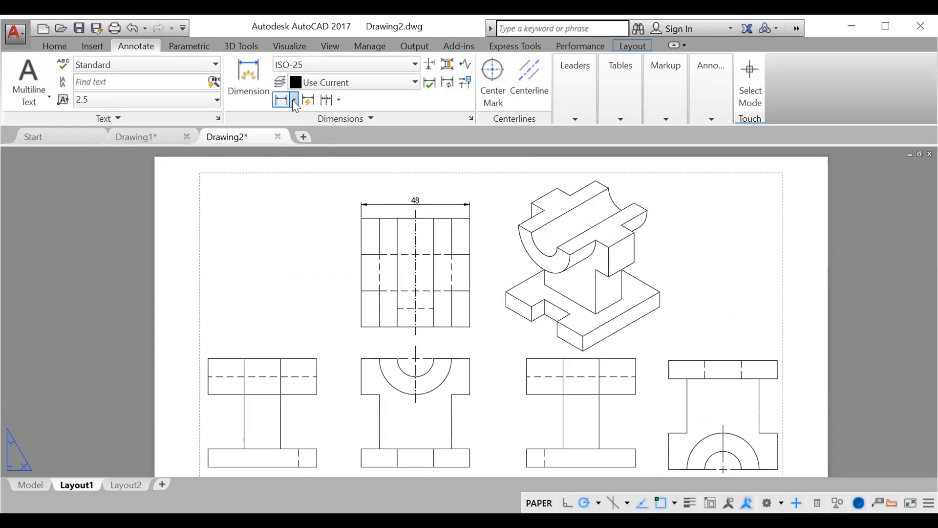
Add a radius dimension to the outer arc of the front view
{"action": "left_click", "coordinate": [294, 100]}
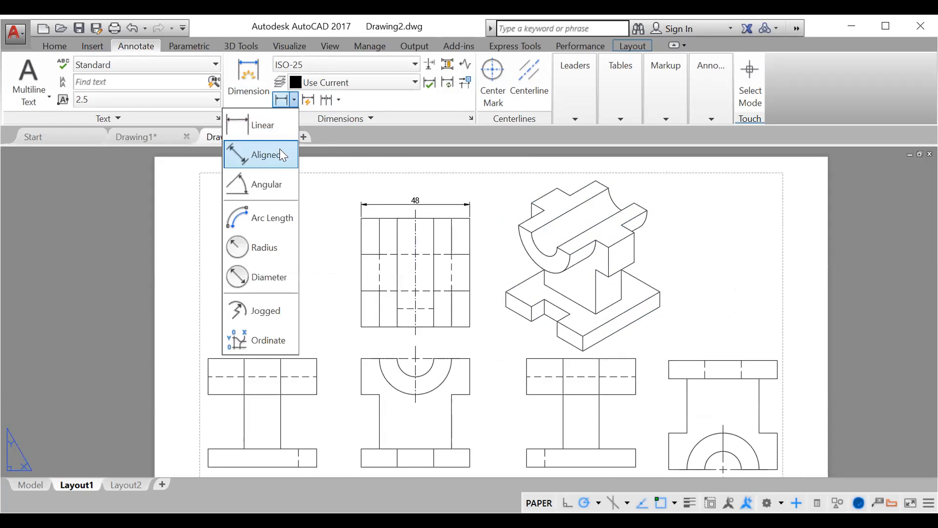
{"action": "left_click", "coordinate": [268, 240]}
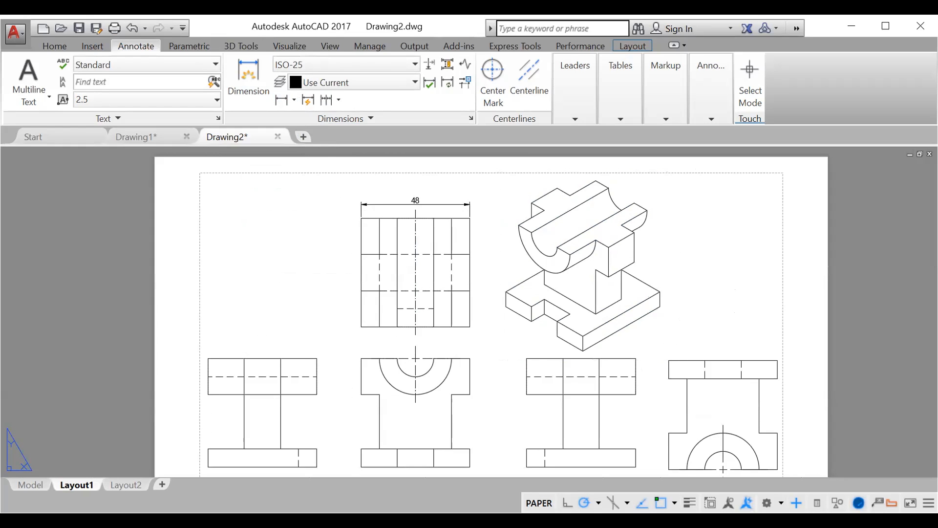
{"action": "left_click", "coordinate": [446, 373]}
{"action": "left_click", "coordinate": [446, 374]}
{"action": "scroll", "coordinate": [480, 338], "scroll_direction": "down", "scroll_amount": 2}
{"action": "middle_click_drag", "start_coordinate": [481, 338], "coordinate": [477, 308]}
{"action": "scroll", "coordinate": [490, 328], "scroll_direction": "up", "scroll_amount": 2}
{"action": "scroll", "coordinate": [477, 309], "scroll_direction": "down", "scroll_amount": 2}
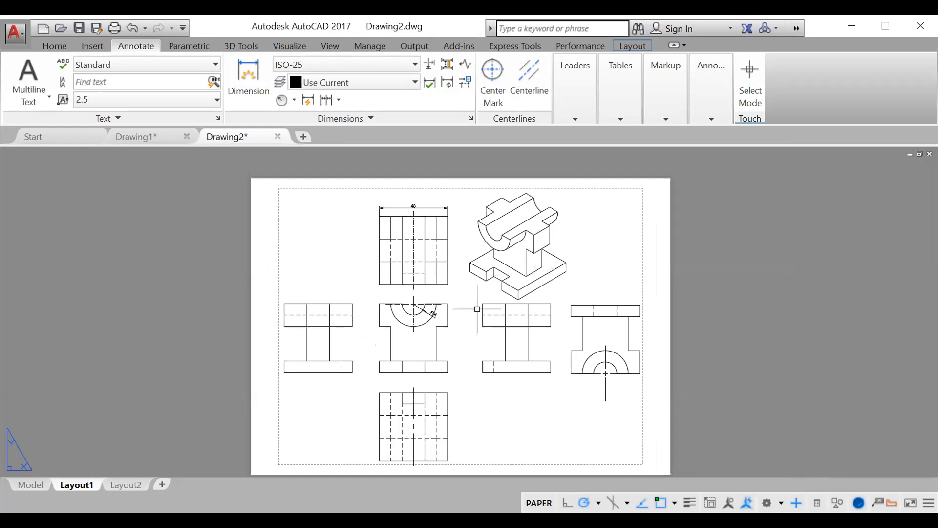